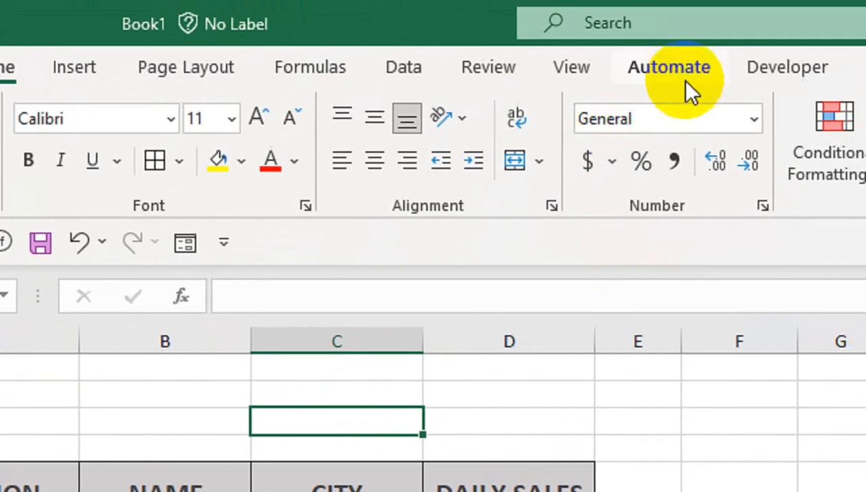
Check in the ribbon customization options whether Developer is enabled, and leave them without changing anything
{"action": "right_click", "coordinate": [759, 77]}
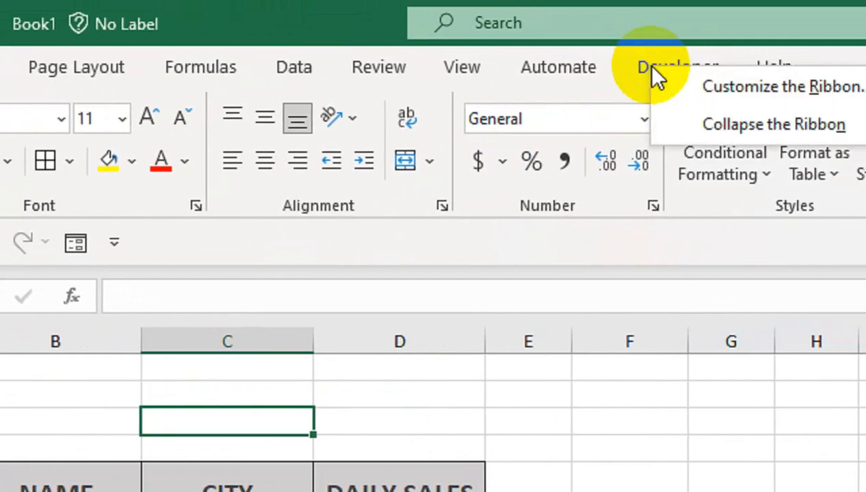
{"action": "left_click", "coordinate": [649, 99]}
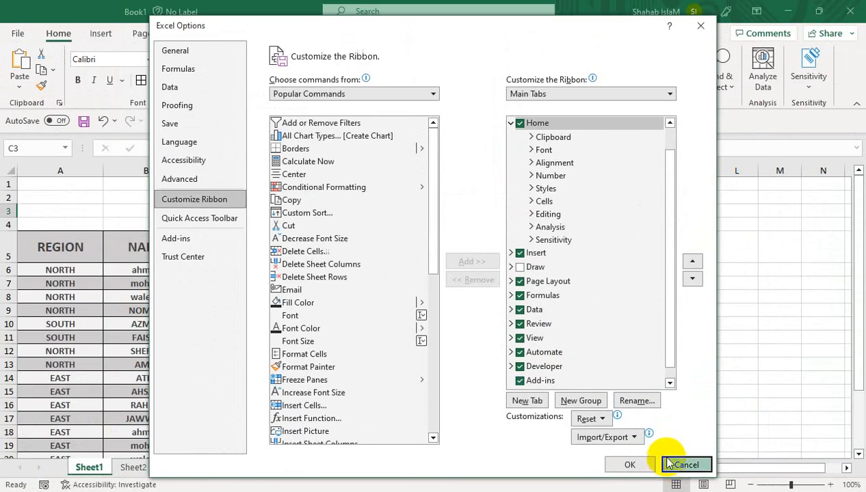
{"action": "left_click", "coordinate": [670, 465]}
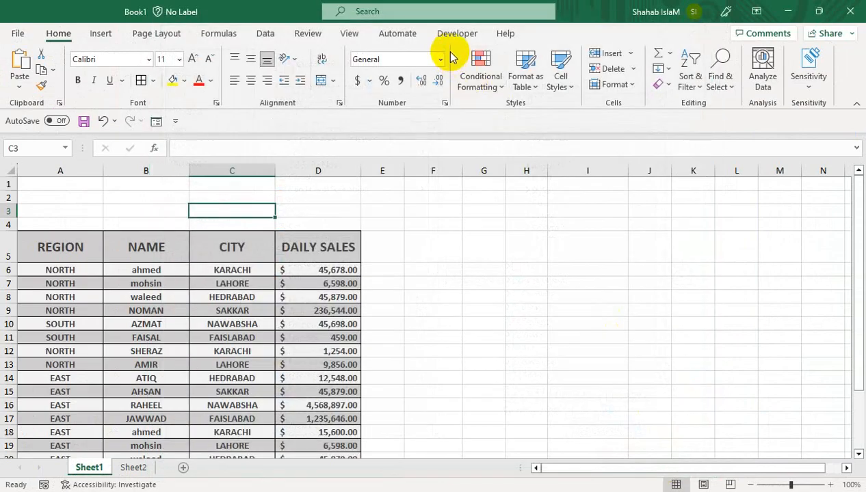
Insert a check box form control above the REGION header, with an empty caption and a narrowed frame
{"action": "left_click", "coordinate": [454, 33]}
{"action": "left_click", "coordinate": [159, 171]}
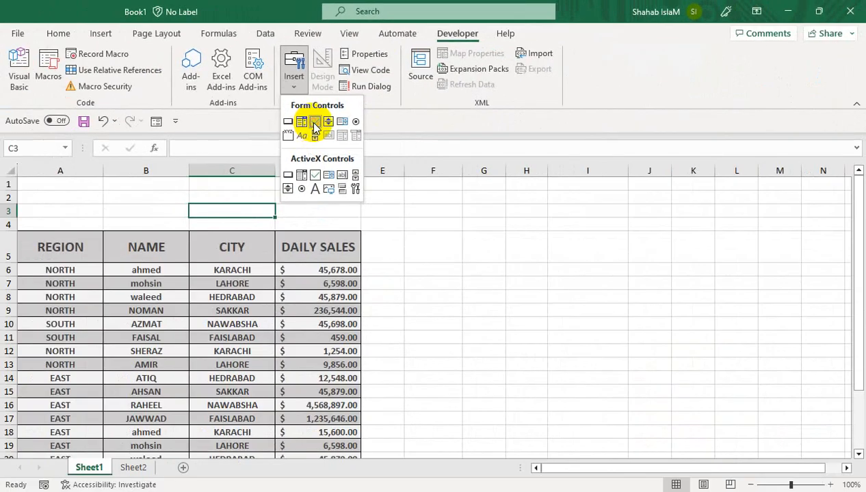
{"action": "left_click", "coordinate": [251, 248]}
{"action": "left_click_drag", "start_coordinate": [52, 187], "coordinate": [123, 216]}
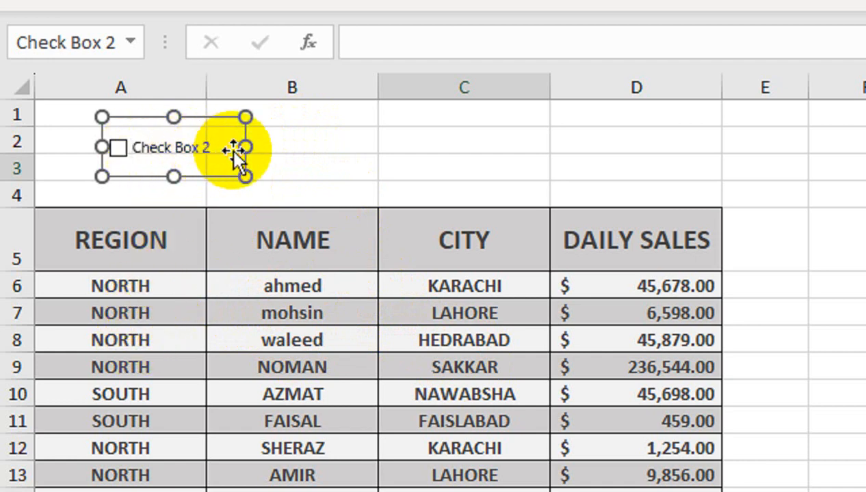
{"action": "key", "text": "Delete"}
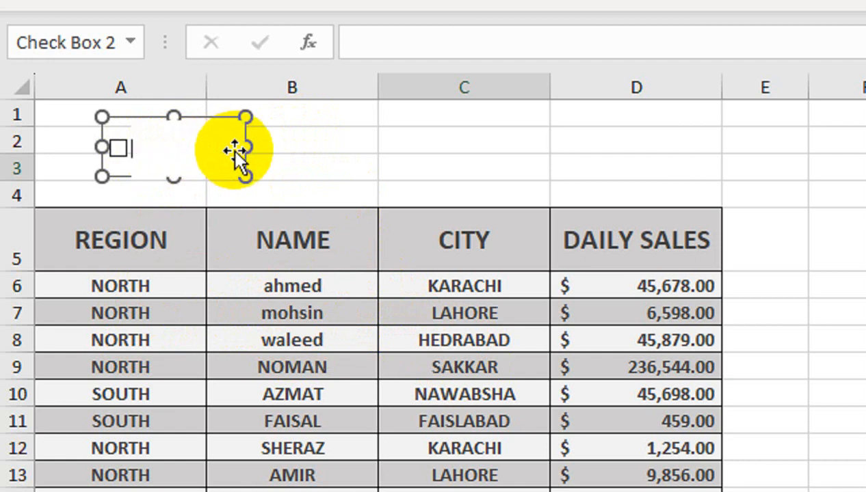
{"action": "left_click_drag", "start_coordinate": [241, 149], "coordinate": [173, 108]}
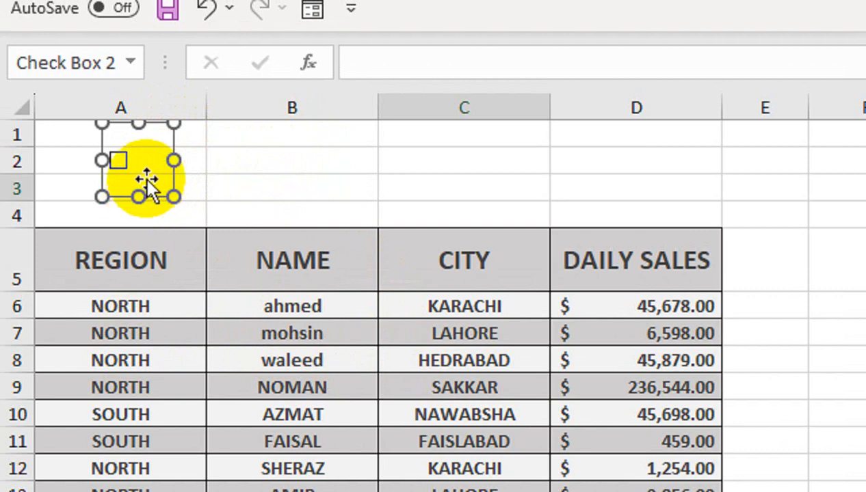
Duplicate the captionless check box above the NAME, CITY and DAILY SALES headers
{"action": "left_click_drag", "start_coordinate": [171, 139], "coordinate": [641, 140]}
{"action": "left_click", "coordinate": [422, 218]}
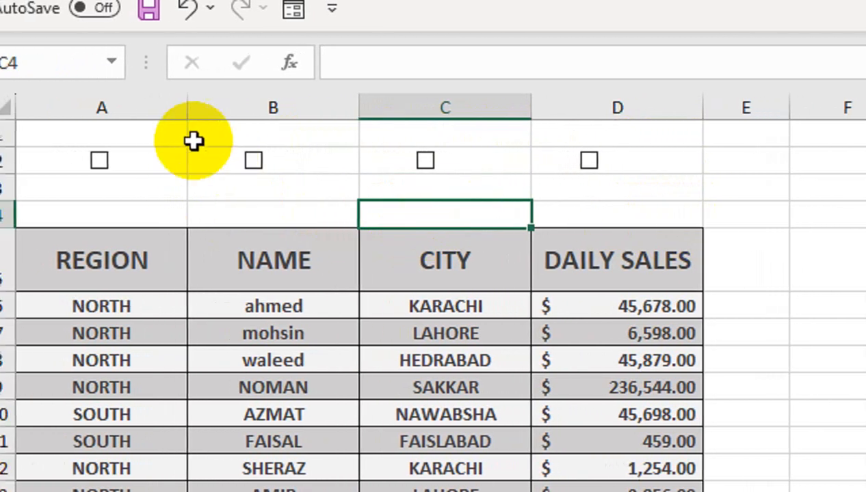
Link the check box above the REGION header to cell $A$2 in its control formatting
{"action": "right_click", "coordinate": [107, 164]}
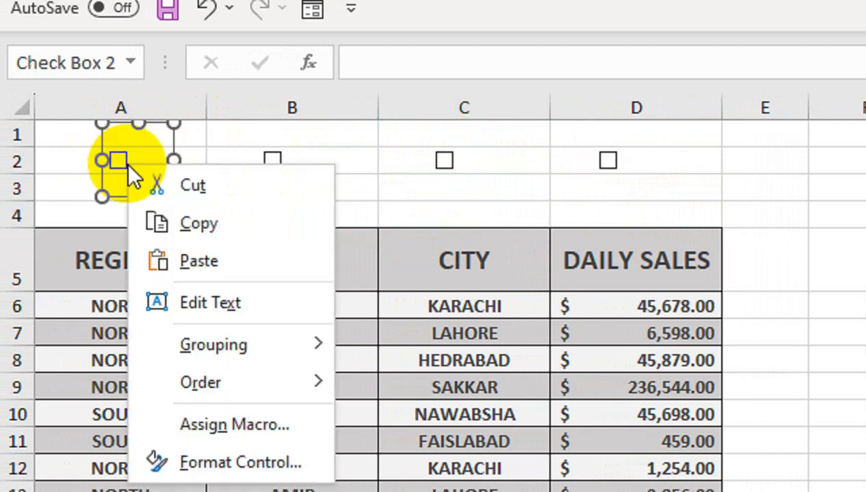
{"action": "mouse_move", "coordinate": [230, 344]}
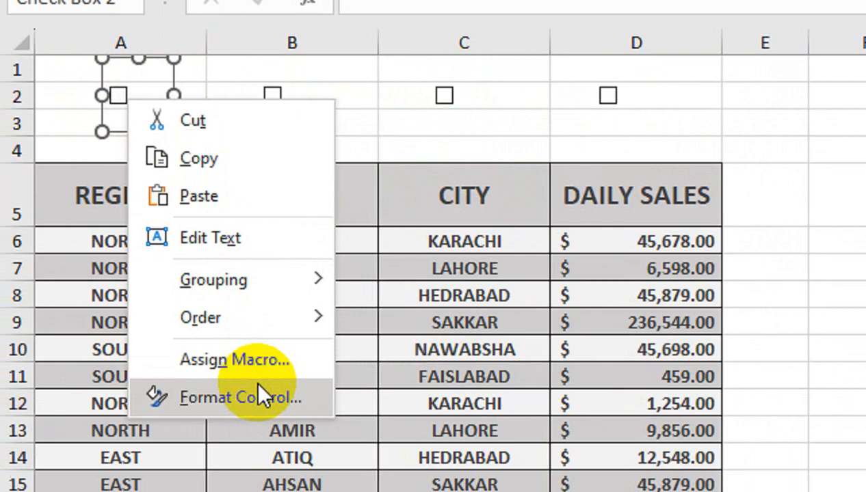
{"action": "key", "text": "Escape"}
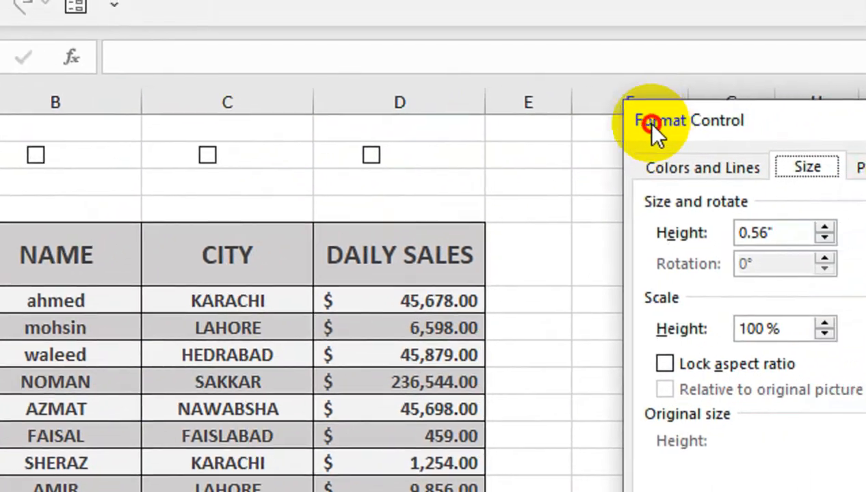
{"action": "left_click_drag", "start_coordinate": [652, 132], "coordinate": [183, 126]}
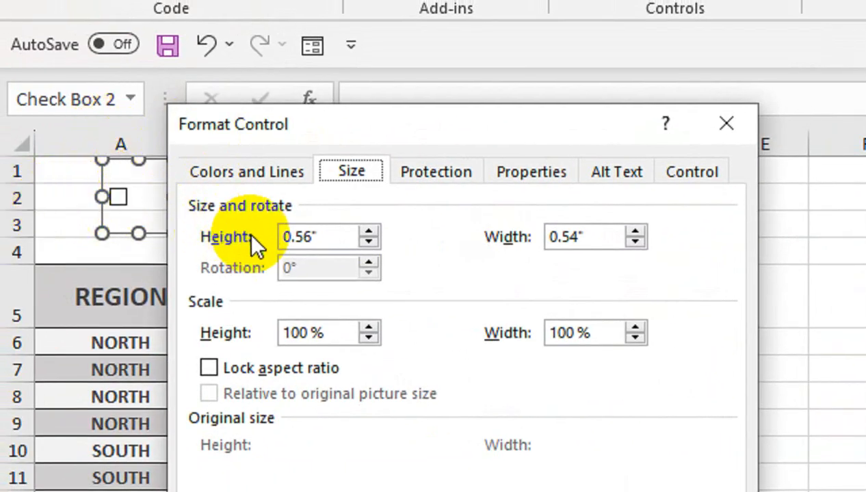
{"action": "left_click", "coordinate": [641, 173]}
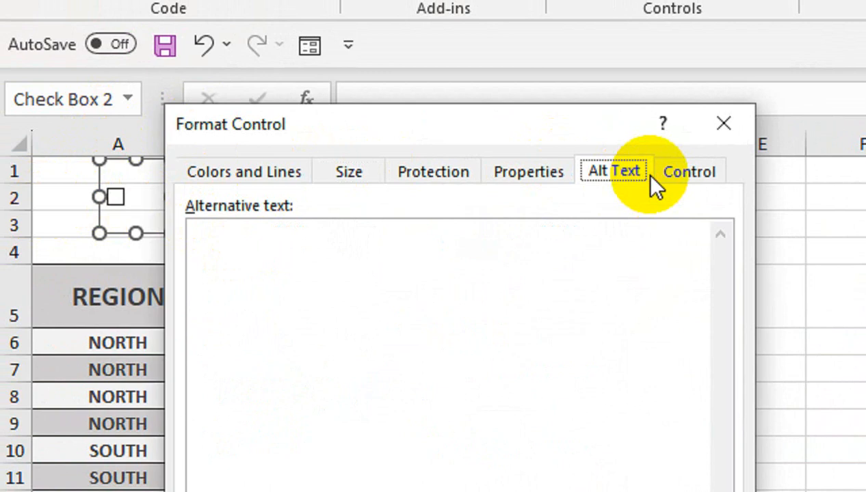
{"action": "left_click", "coordinate": [238, 180]}
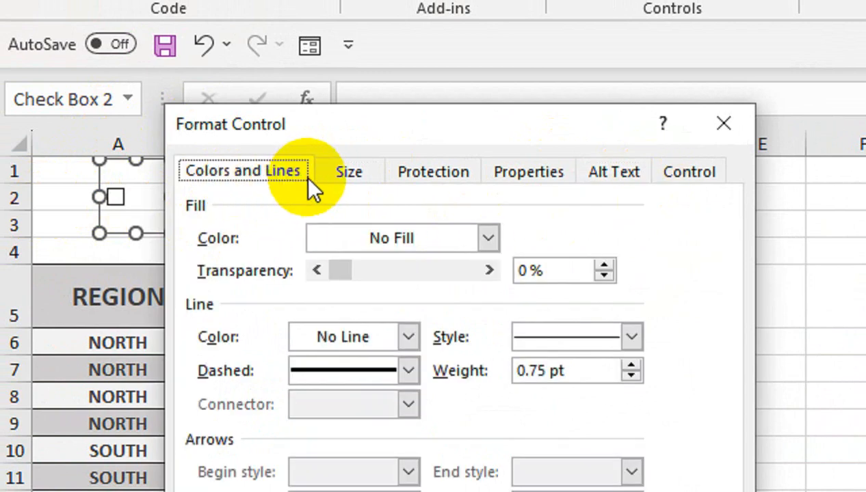
{"action": "left_click", "coordinate": [680, 178]}
{"action": "left_click", "coordinate": [345, 330]}
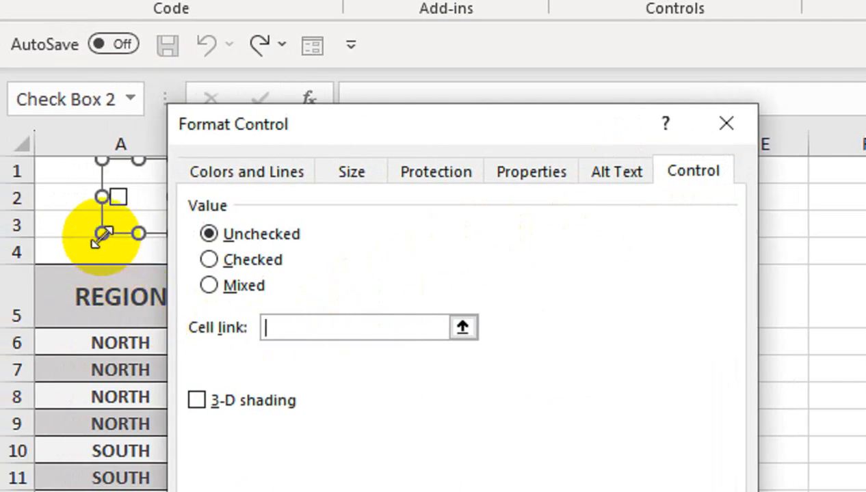
{"action": "left_click", "coordinate": [72, 186]}
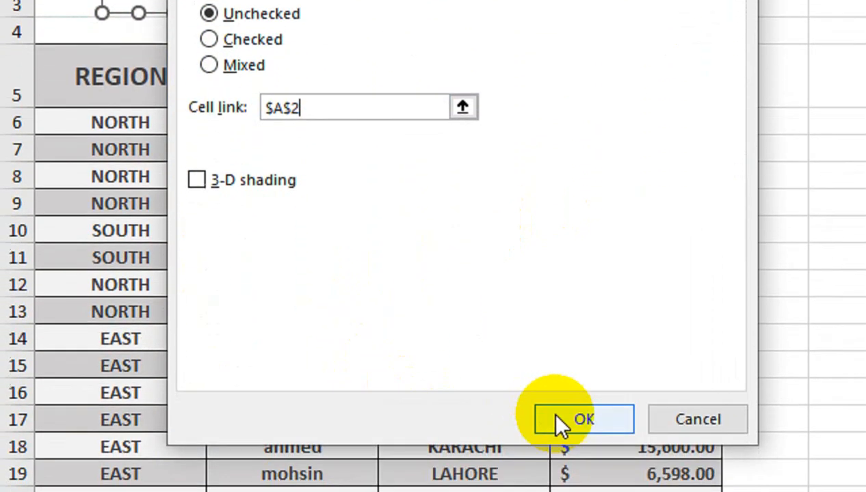
{"action": "left_click", "coordinate": [580, 491]}
{"action": "left_click", "coordinate": [271, 246]}
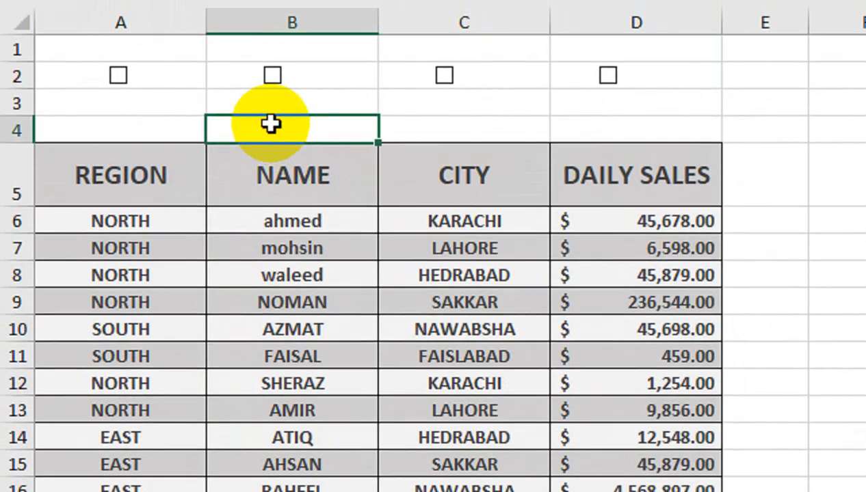
Test the REGION check box by ticking and clearing it, and tick the check box above NAME
{"action": "left_click", "coordinate": [121, 77]}
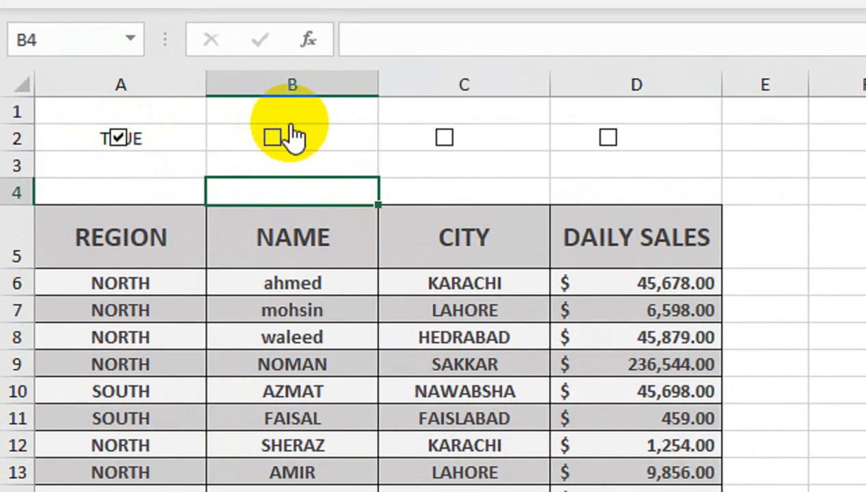
{"action": "left_click", "coordinate": [273, 125]}
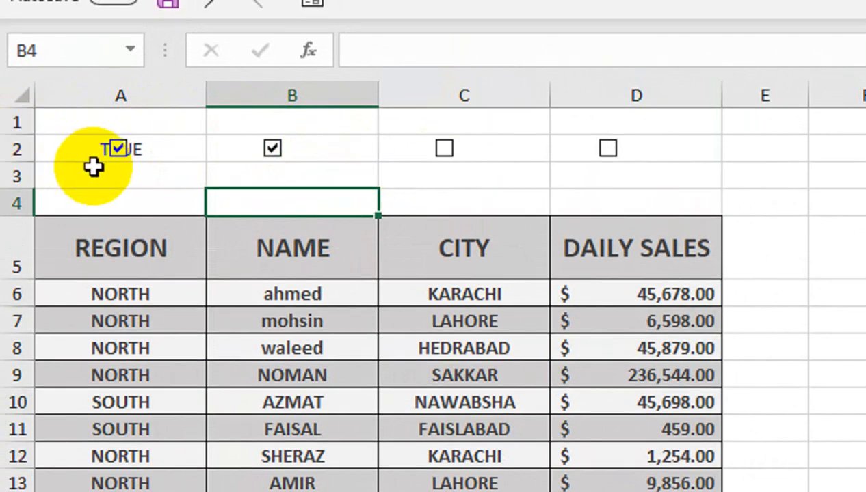
{"action": "left_click", "coordinate": [112, 142]}
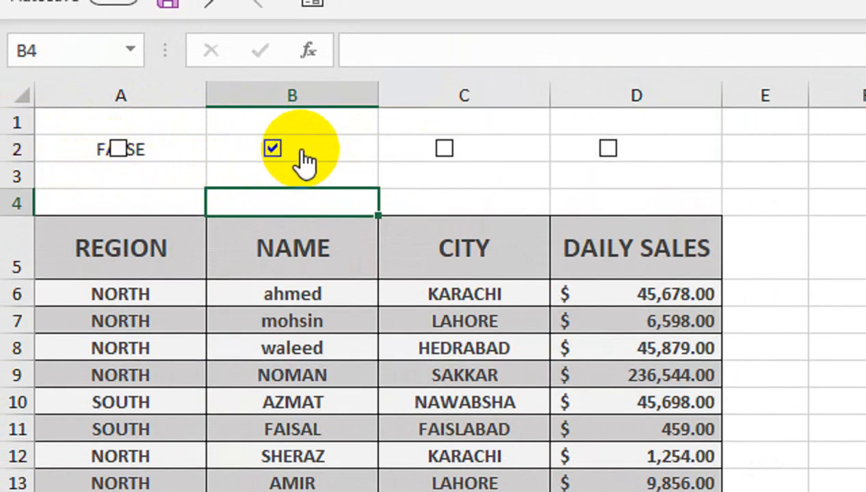
Link the check box above the NAME header to cell $B$2
{"action": "right_click", "coordinate": [319, 130]}
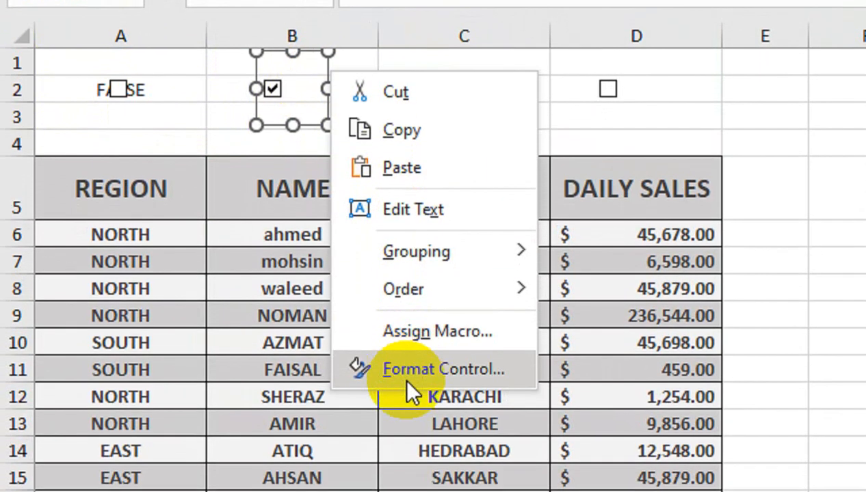
{"action": "left_click", "coordinate": [411, 430]}
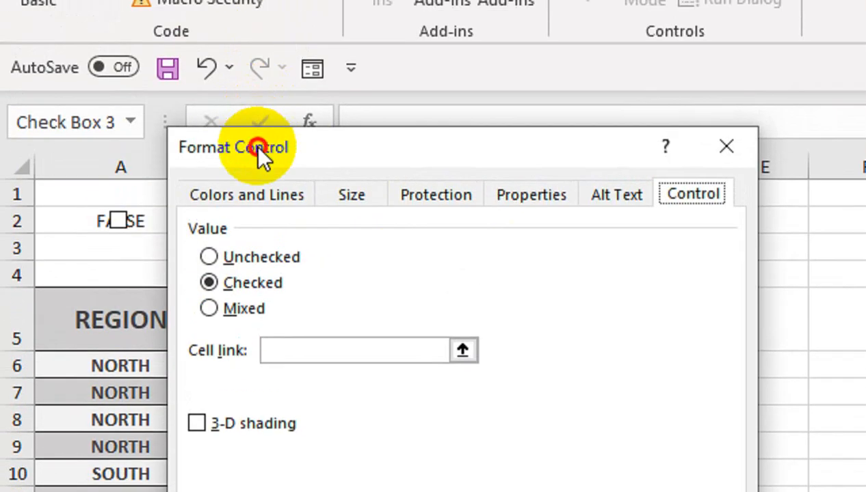
{"action": "left_click_drag", "start_coordinate": [258, 151], "coordinate": [495, 139]}
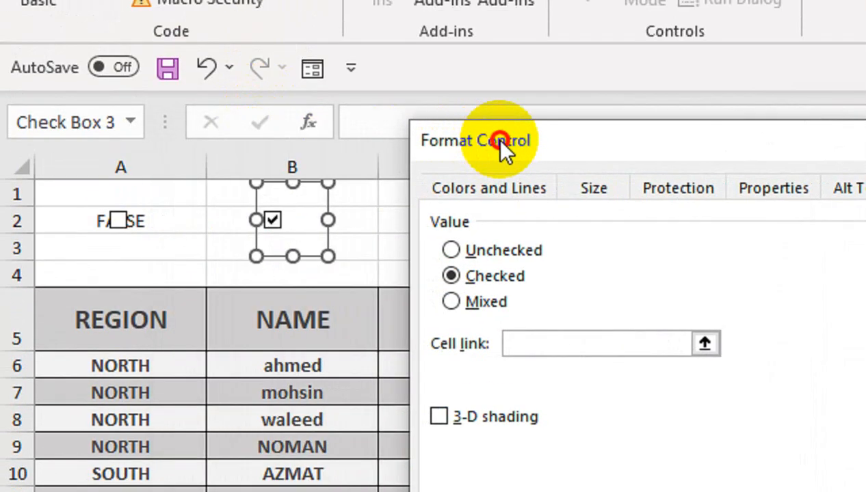
{"action": "left_click", "coordinate": [532, 346]}
{"action": "left_click", "coordinate": [232, 225]}
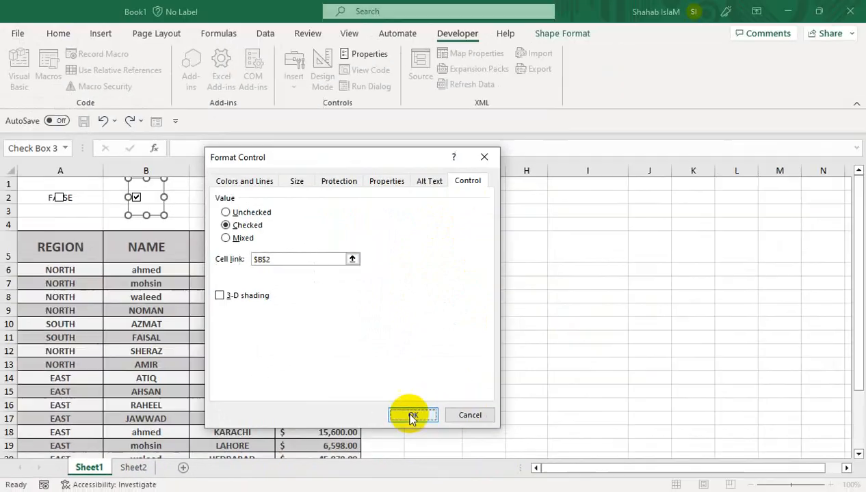
{"action": "left_click", "coordinate": [678, 453]}
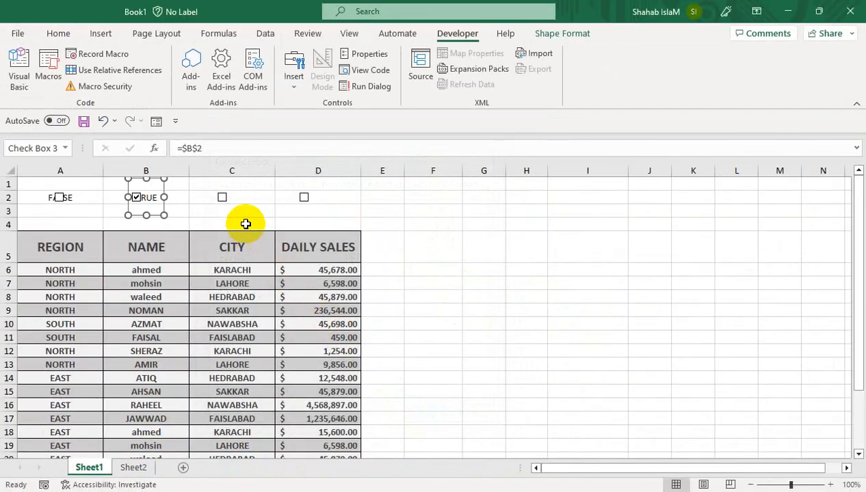
Link the check box above the CITY header to cell $C$2
{"action": "right_click", "coordinate": [222, 198]}
{"action": "left_click", "coordinate": [279, 347]}
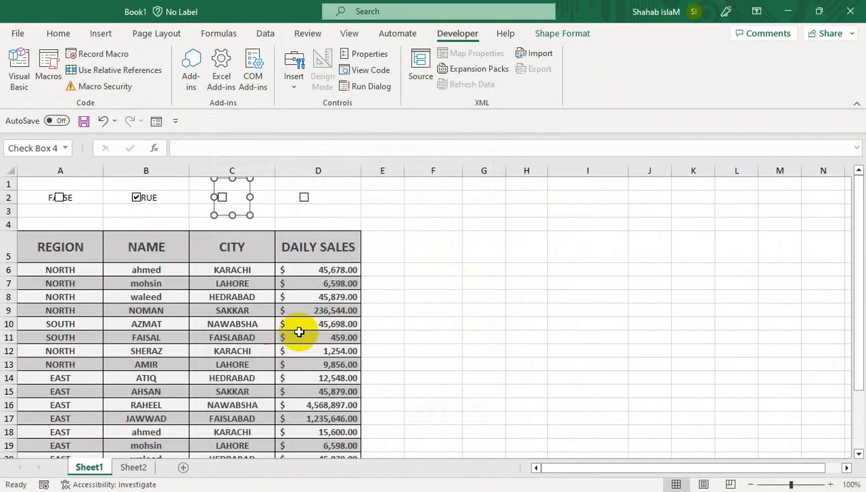
{"action": "left_click", "coordinate": [192, 198]}
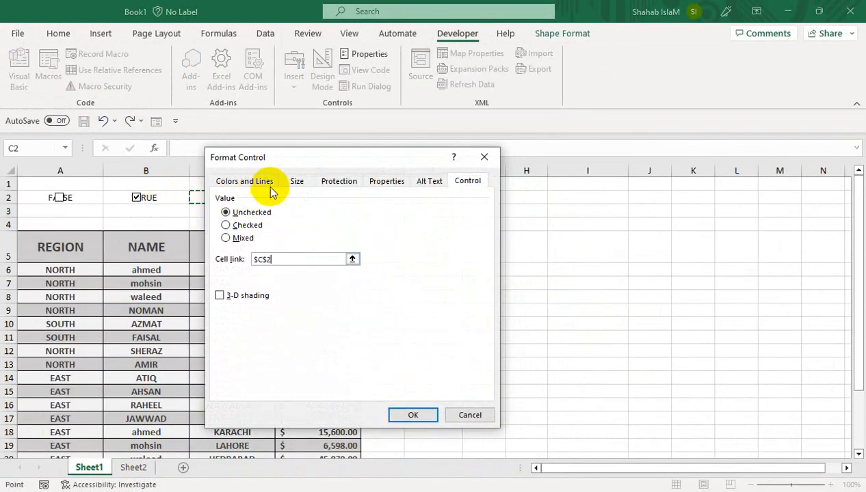
{"action": "left_click_drag", "start_coordinate": [267, 157], "coordinate": [441, 137]}
{"action": "left_click", "coordinate": [592, 396]}
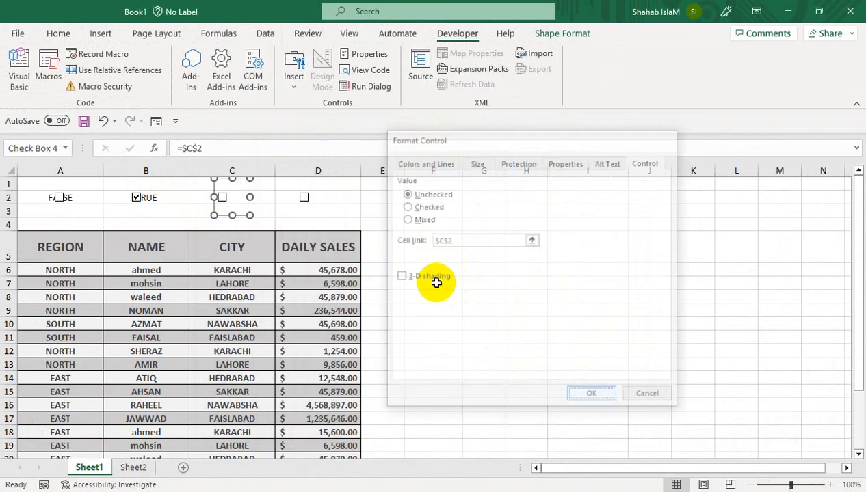
Link the check box above the DAILY SALES header to cell $D$2
{"action": "right_click", "coordinate": [301, 197]}
{"action": "left_click", "coordinate": [327, 346]}
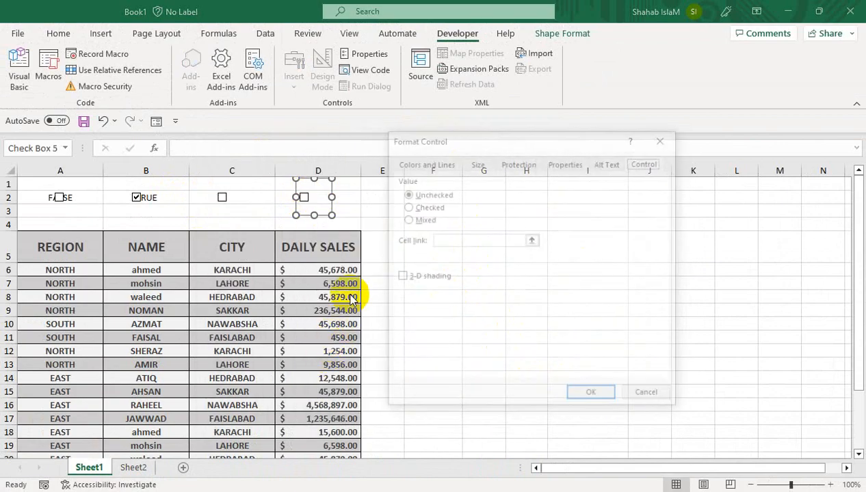
{"action": "left_click", "coordinate": [276, 197]}
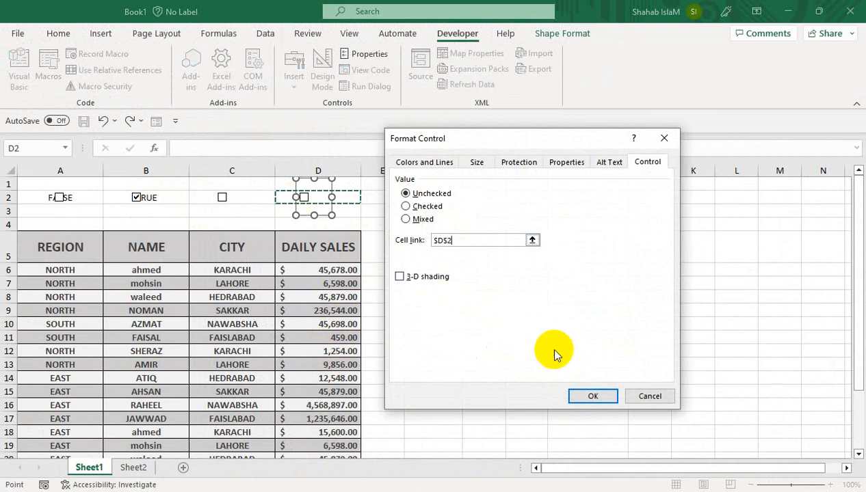
{"action": "left_click", "coordinate": [592, 395]}
{"action": "left_click", "coordinate": [256, 236]}
Toggle the linked check boxes to test them, leaving REGION and NAME ticked and CITY and DAILY SALES cleared
{"action": "left_click", "coordinate": [316, 203]}
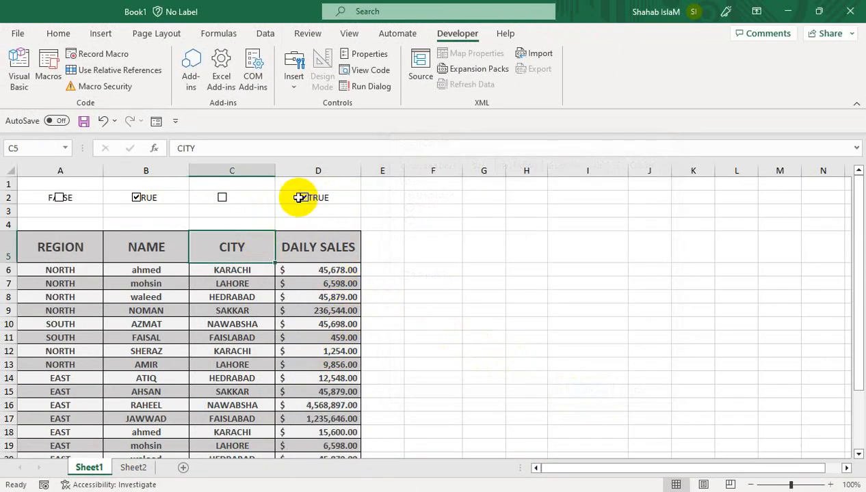
{"action": "left_click", "coordinate": [221, 203]}
{"action": "left_click", "coordinate": [221, 200]}
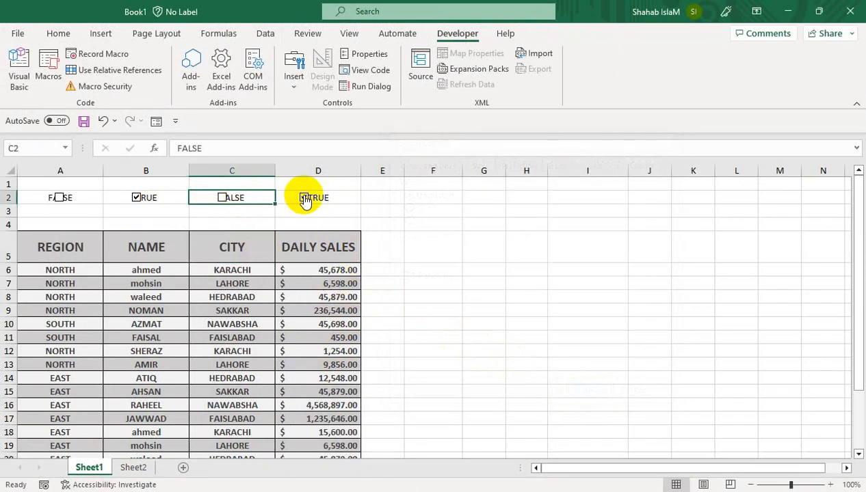
{"action": "left_click", "coordinate": [304, 198]}
{"action": "left_click", "coordinate": [136, 198]}
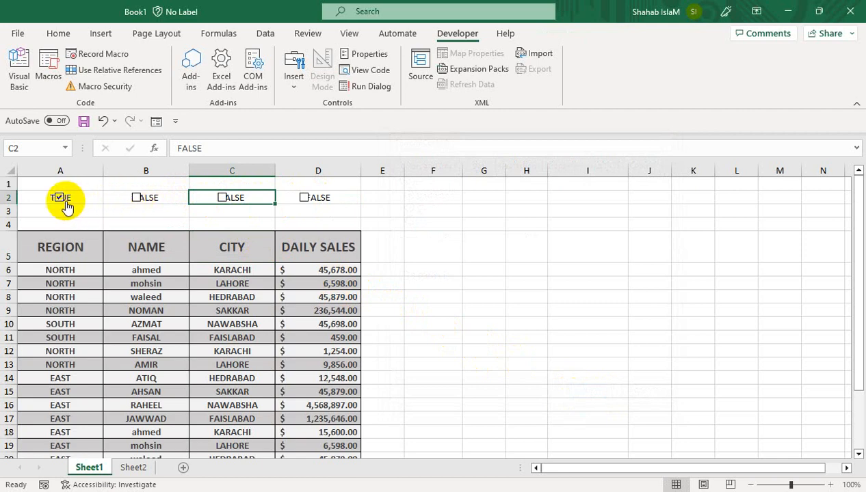
{"action": "left_click", "coordinate": [152, 206]}
{"action": "left_click", "coordinate": [333, 199]}
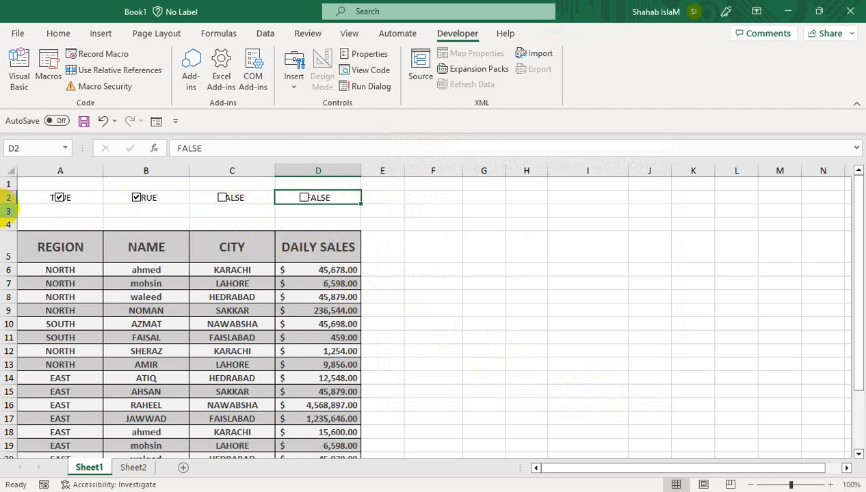
Set the font color of cells A2:D2 to white and clear the ticked REGION and NAME check boxes
{"action": "left_click_drag", "start_coordinate": [24, 196], "coordinate": [290, 195]}
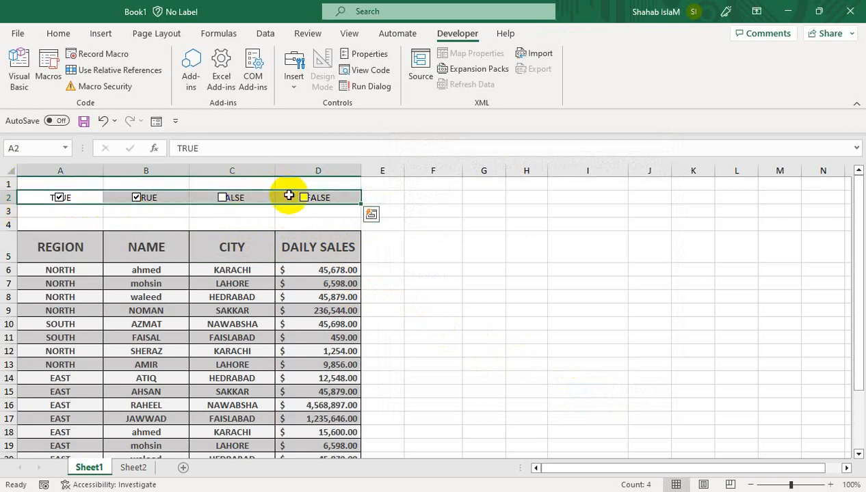
{"action": "left_click", "coordinate": [59, 32]}
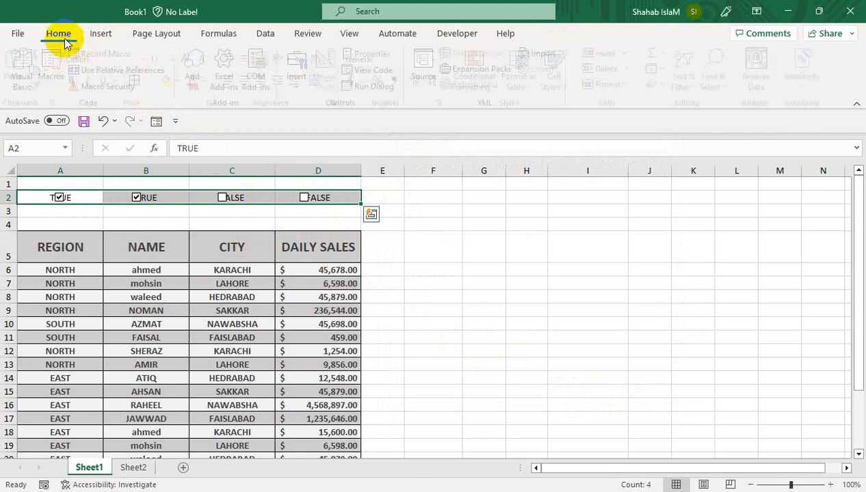
{"action": "left_click", "coordinate": [211, 80]}
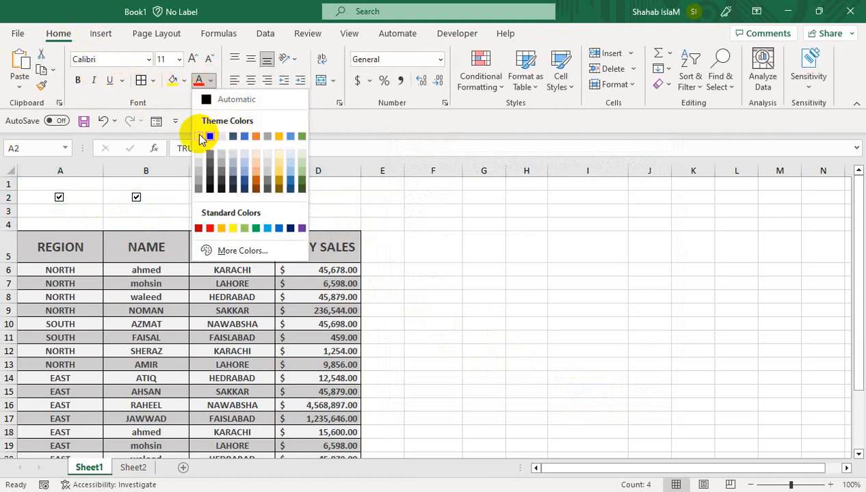
{"action": "left_click", "coordinate": [204, 138]}
{"action": "left_click", "coordinate": [58, 197]}
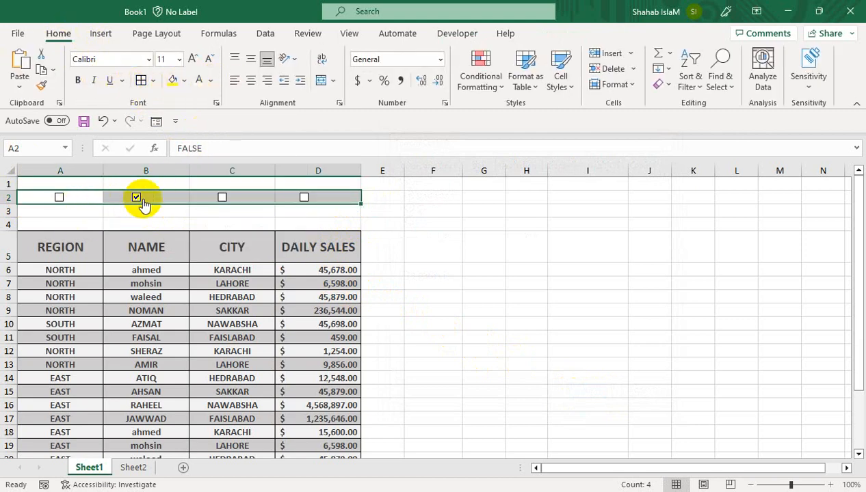
Enter the formula =IF(A2=TRUE,A1,"") in cell A4 and move it up to cell A3
{"action": "left_click", "coordinate": [50, 227]}
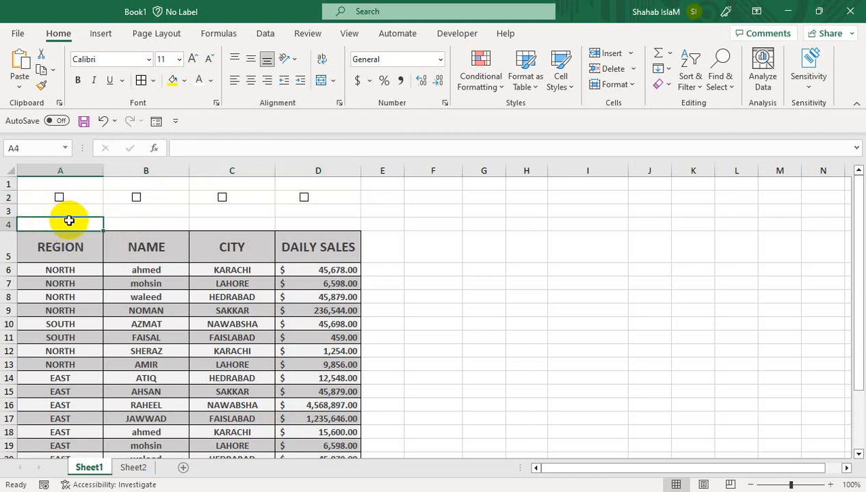
{"action": "type", "text": "=IF("}
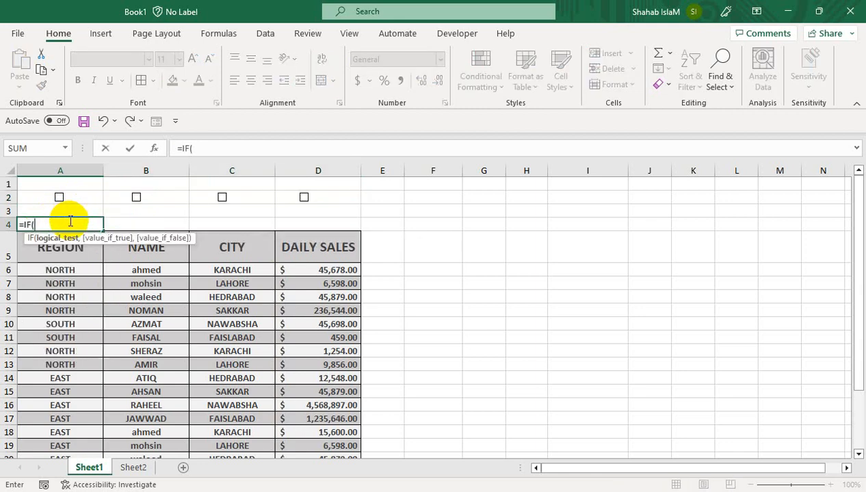
{"action": "key", "text": "Up"}
{"action": "key", "text": "Up"}
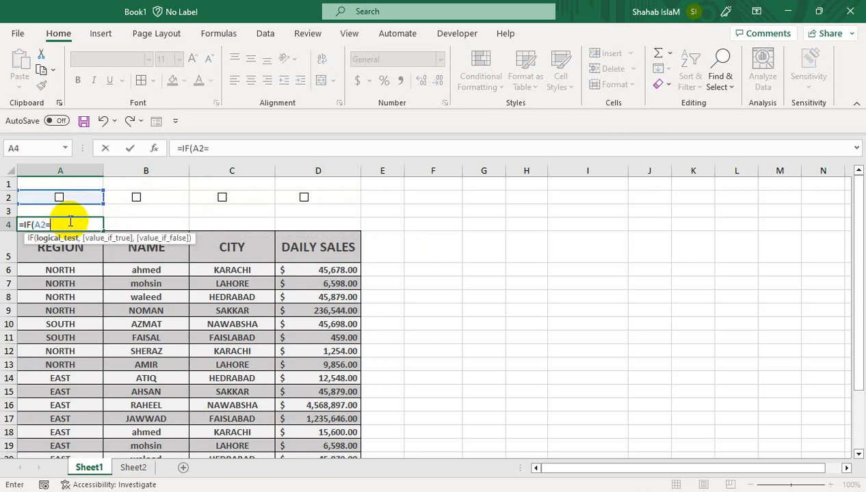
{"action": "type", "text": "=TRE"}
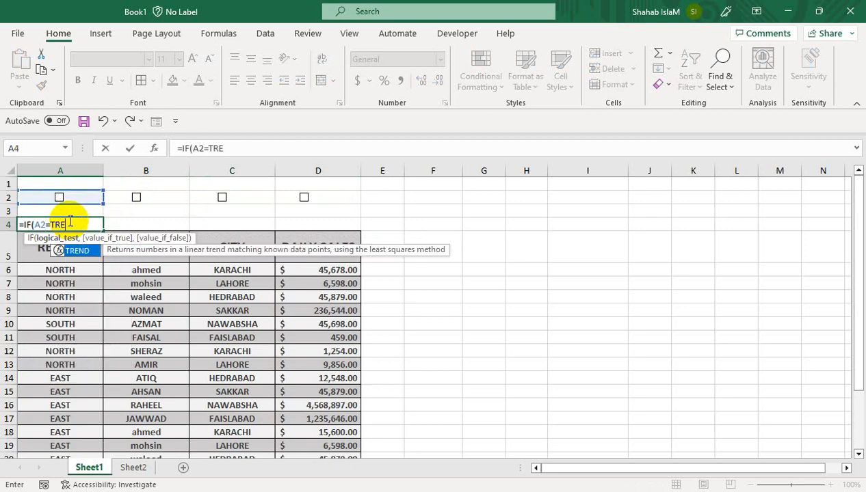
{"action": "key", "text": "BackSpace"}
{"action": "type", "text": "UE"}
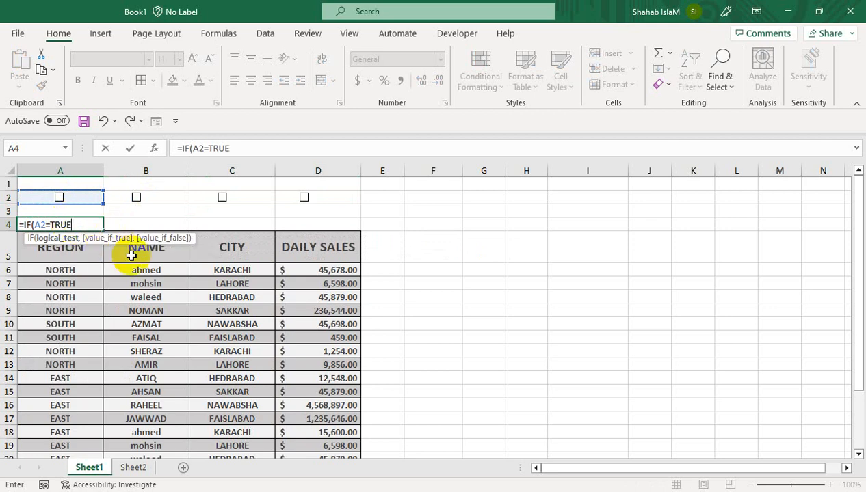
{"action": "type", "text": ","}
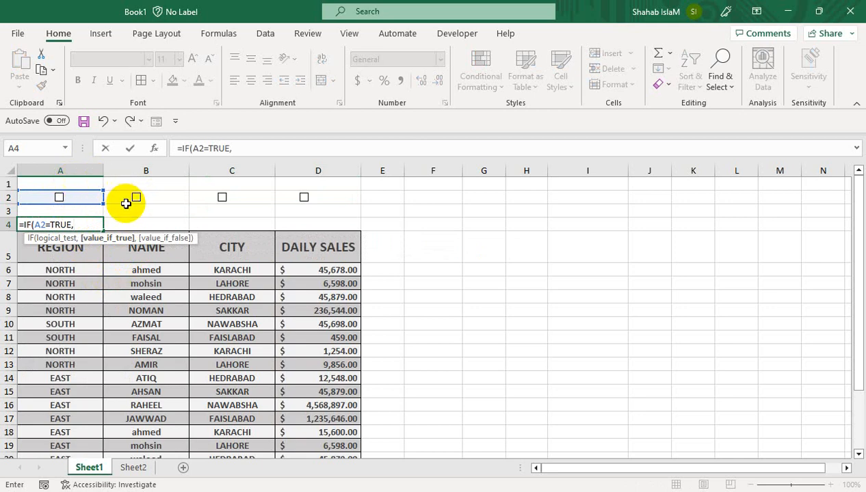
{"action": "left_click", "coordinate": [86, 180]}
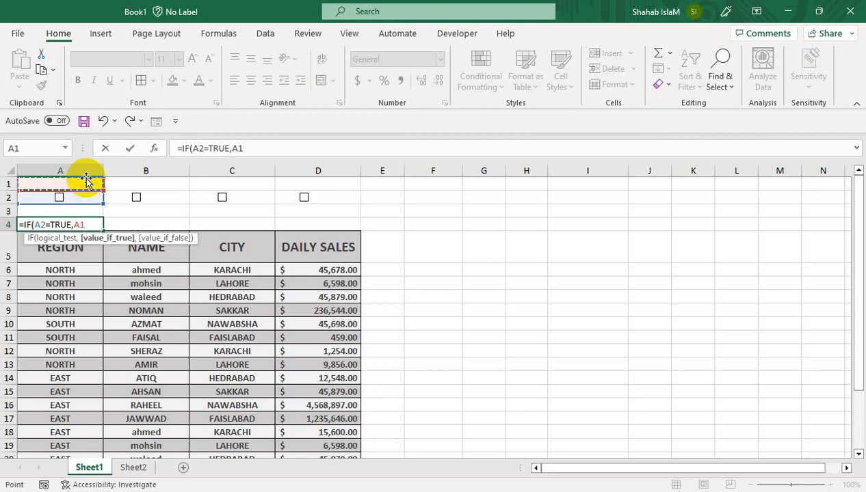
{"action": "type", "text": ",\"\")"}
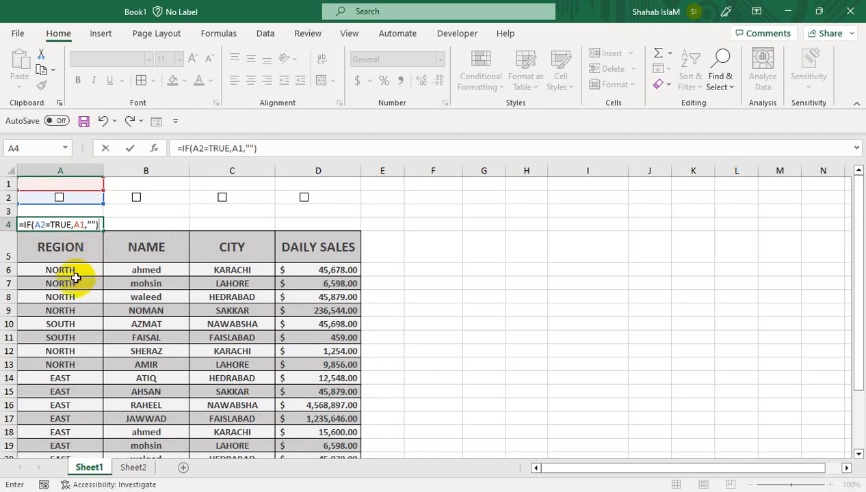
{"action": "key", "text": "Return"}
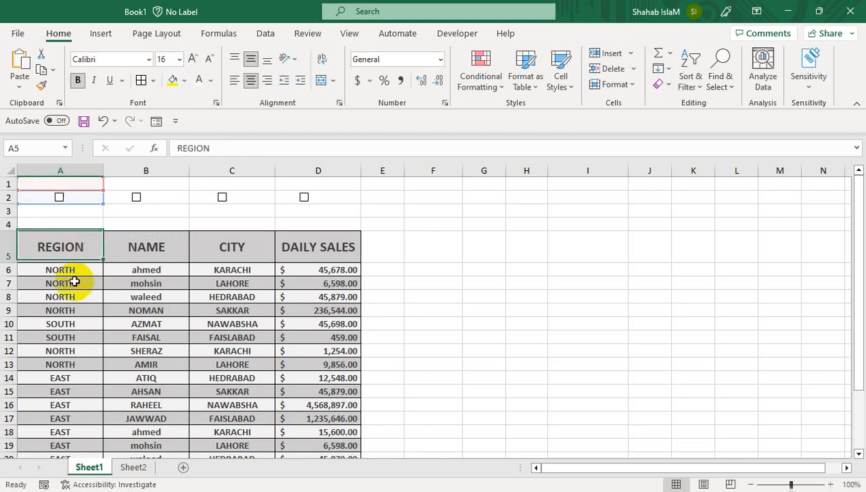
{"action": "key", "text": "Up"}
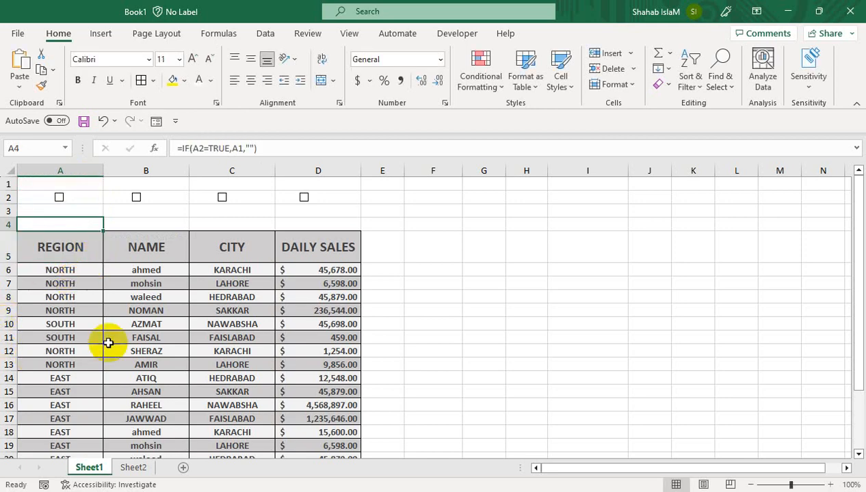
{"action": "left_click_drag", "start_coordinate": [101, 227], "coordinate": [108, 215]}
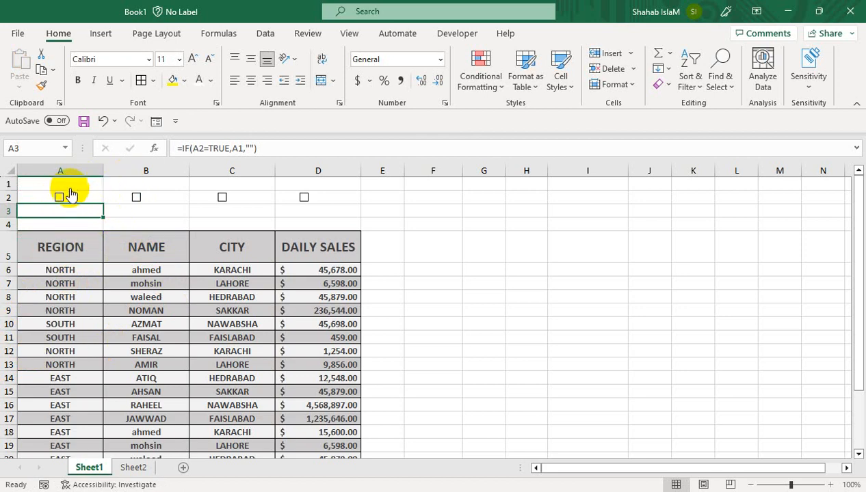
Enter the region labels NORTH in cell A1 and SOUTH in cell B1
{"action": "left_click", "coordinate": [127, 221]}
{"action": "key", "text": "Up"}
{"action": "key", "text": "Up"}
{"action": "key", "text": "Up"}
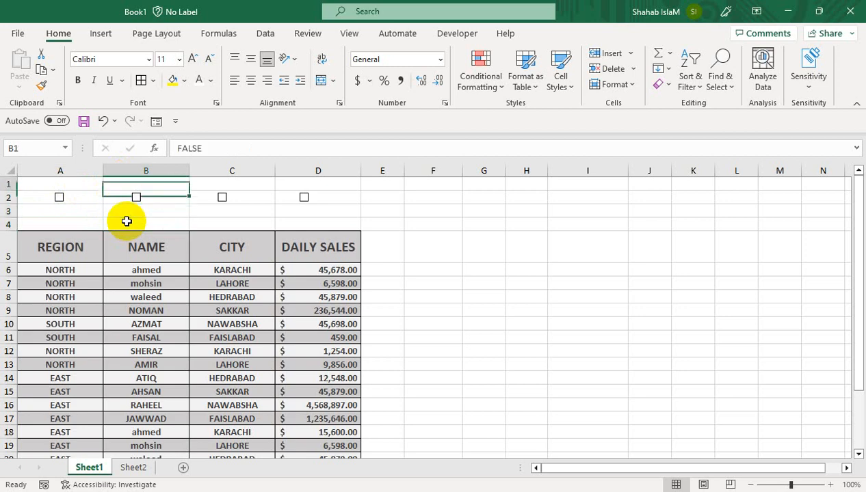
{"action": "key", "text": "Left"}
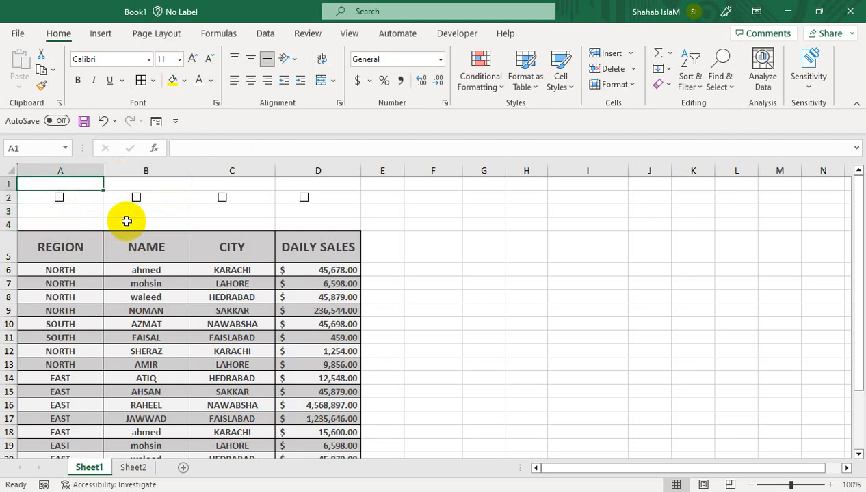
{"action": "type", "text": "EAS"}
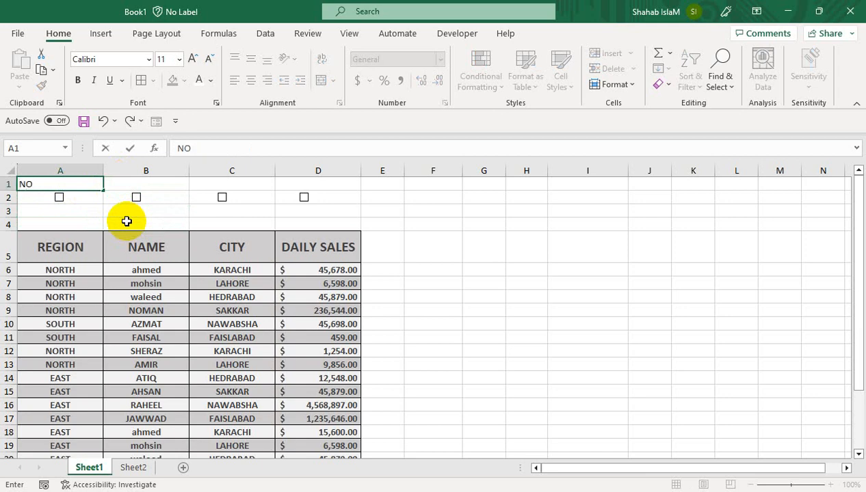
{"action": "type", "text": "H"}
{"action": "key", "text": "Tab"}
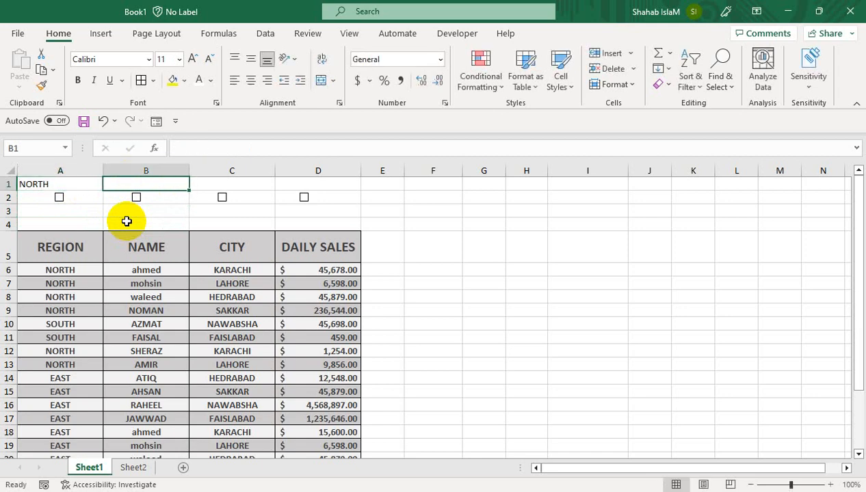
{"action": "type", "text": "SOUTH"}
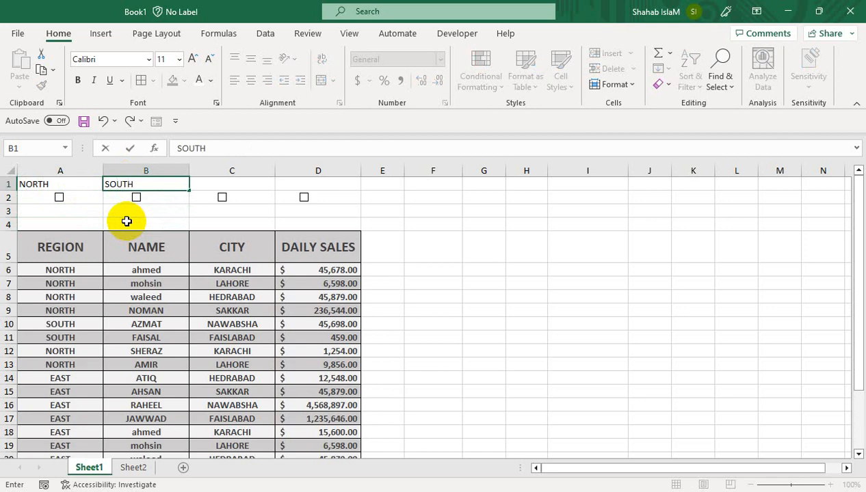
{"action": "key", "text": "Tab"}
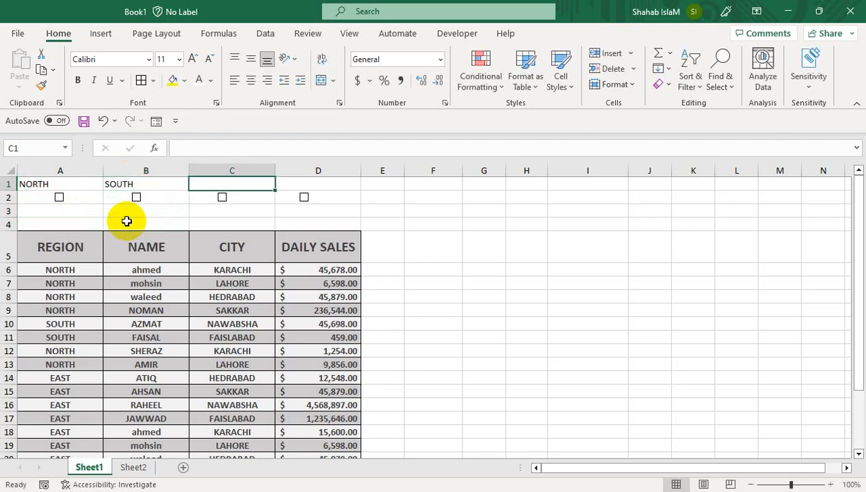
Enter the region labels EAST in cell C1 and WEST in cell D1
{"action": "type", "text": "E"}
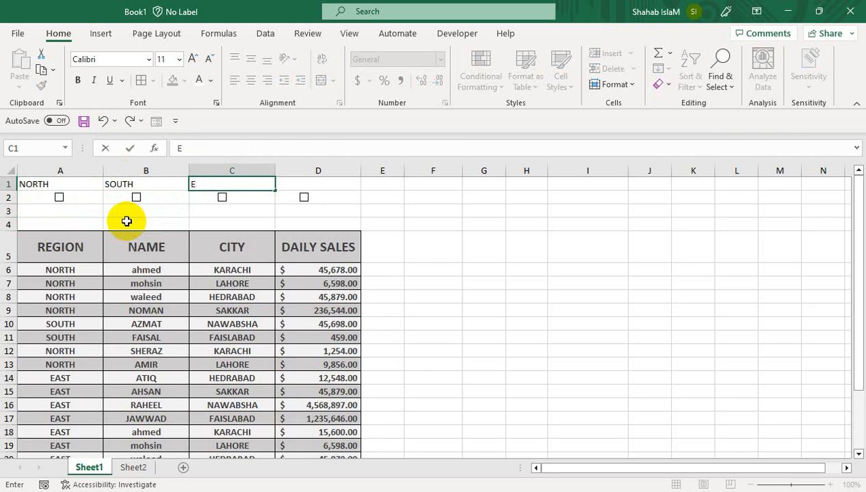
{"action": "type", "text": "AST"}
{"action": "key", "text": "Tab"}
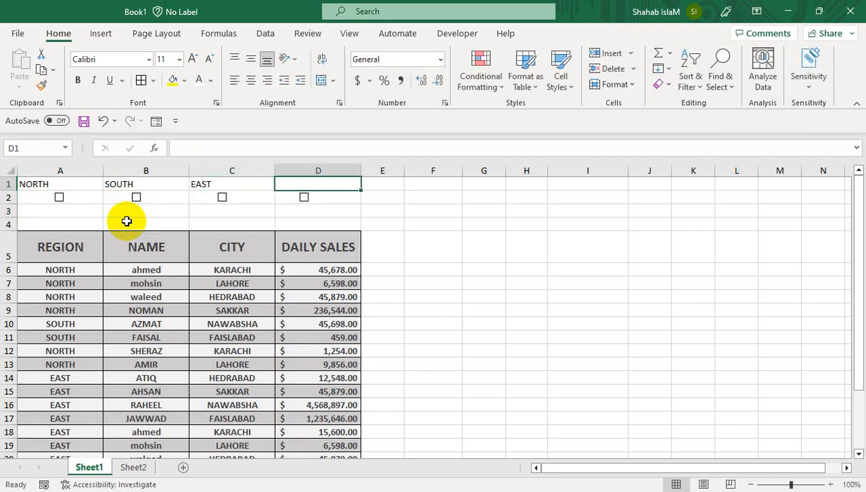
{"action": "type", "text": "WAET"}
{"action": "key", "text": "Tab"}
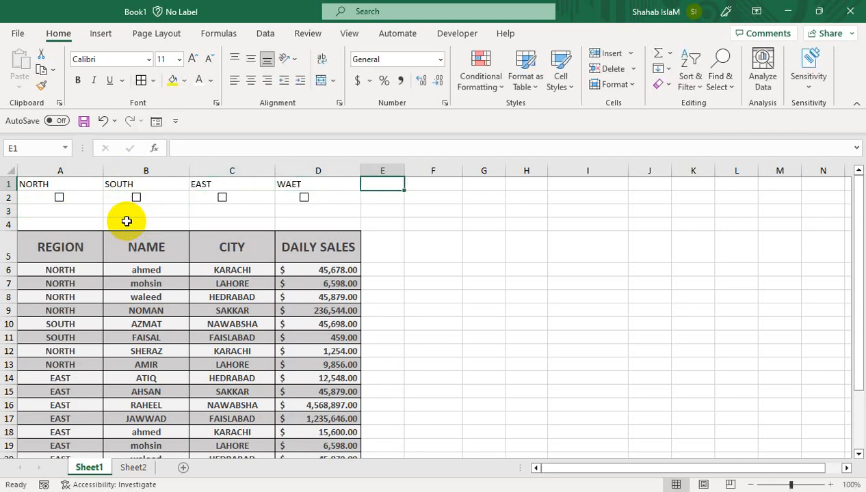
{"action": "key", "text": "Left"}
{"action": "key", "text": "F2"}
{"action": "key", "text": "BackSpace"}
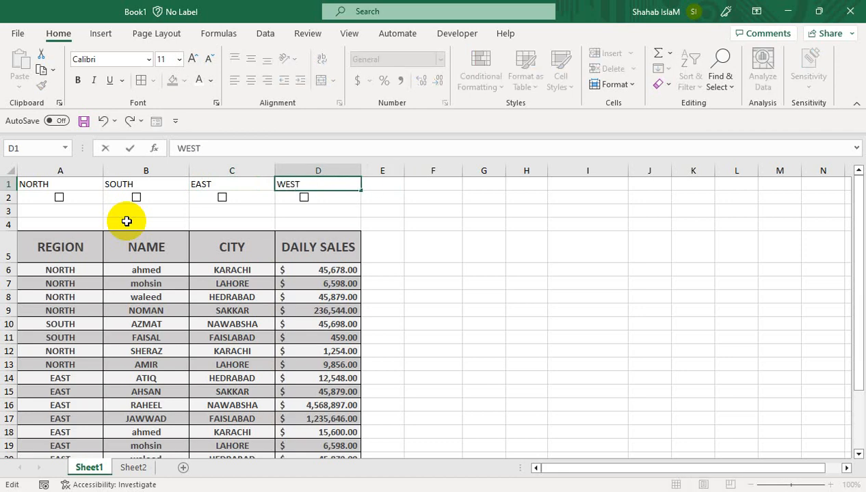
{"action": "left_click", "coordinate": [192, 220]}
Center the region labels in row 1 horizontally
{"action": "left_click", "coordinate": [9, 184]}
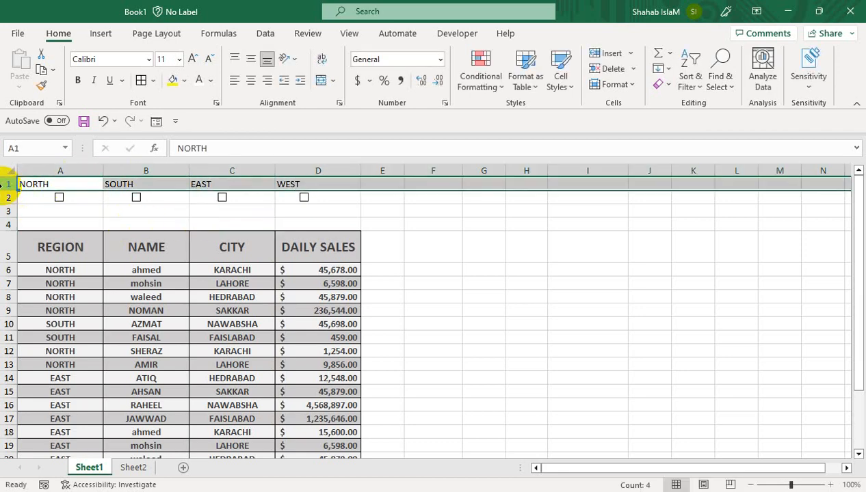
{"action": "left_click", "coordinate": [250, 80]}
{"action": "left_click", "coordinate": [230, 283]}
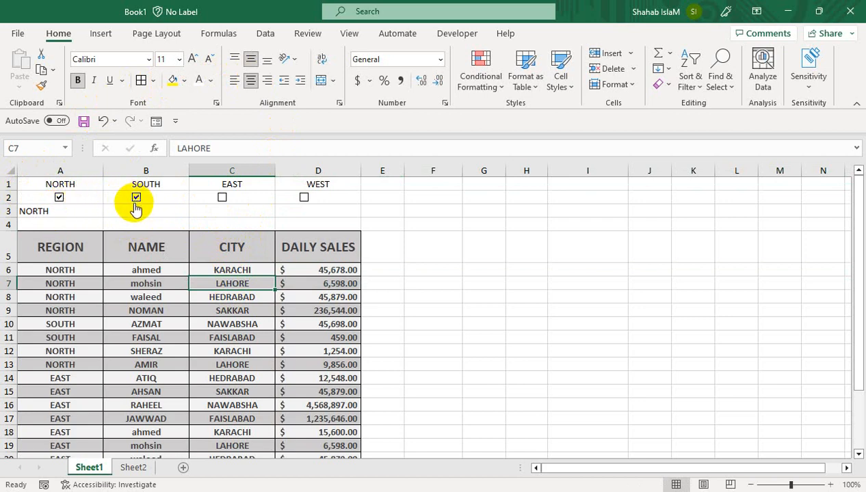
Fill the IF formula from cell A3 across to cell D3
{"action": "left_click", "coordinate": [20, 210]}
{"action": "left_click_drag", "start_coordinate": [104, 218], "coordinate": [287, 217]}
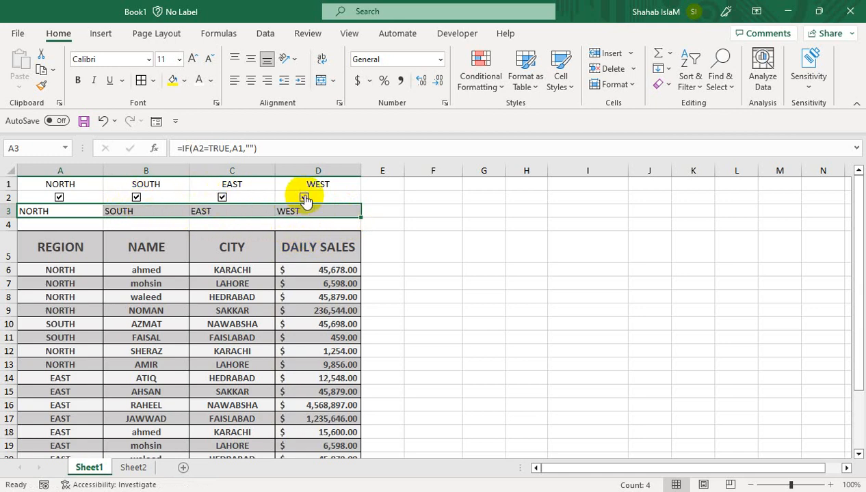
Center the formula cells A3:D3 horizontally and set their font color to white
{"action": "left_click", "coordinate": [6, 213]}
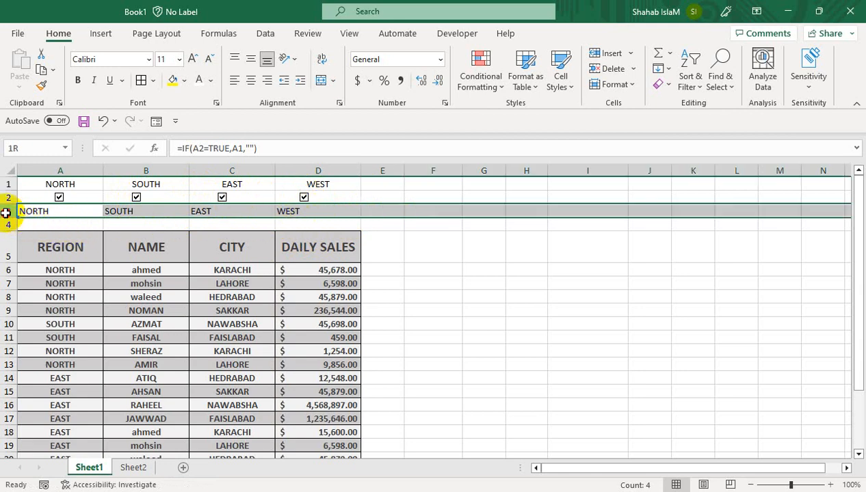
{"action": "left_click", "coordinate": [30, 216]}
{"action": "key", "text": "shift+Right"}
{"action": "key", "text": "shift+Right"}
{"action": "key", "text": "shift+Right"}
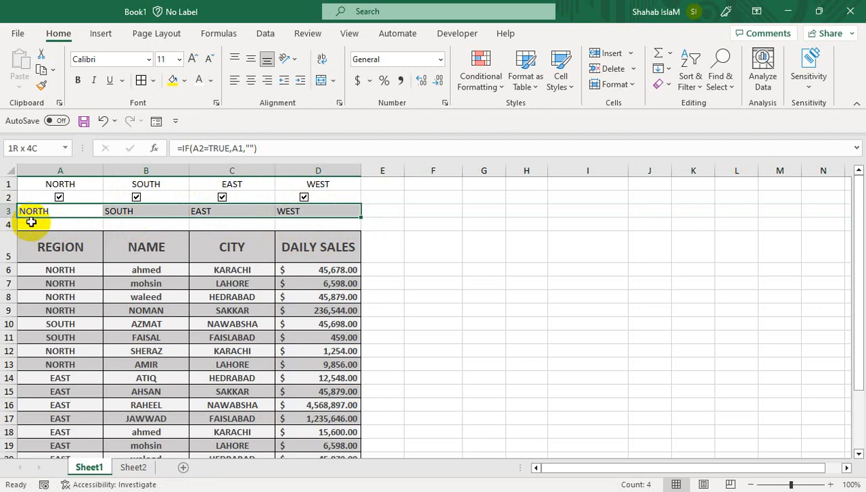
{"action": "left_click", "coordinate": [250, 80]}
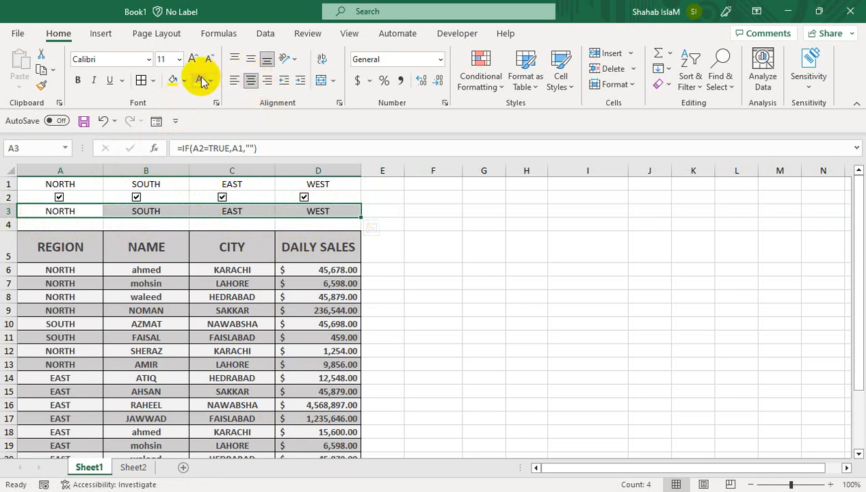
{"action": "left_click", "coordinate": [200, 80]}
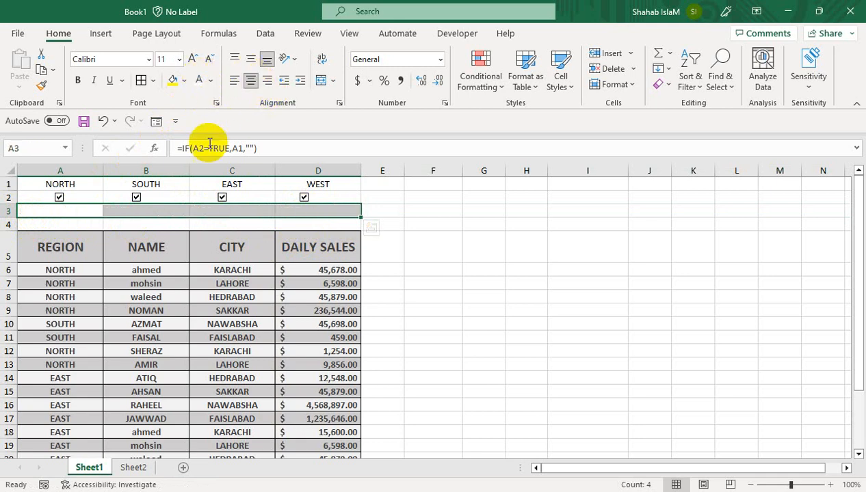
Nudge the SOUTH and EAST check boxes rightward so each sits centered under its label
{"action": "right_click", "coordinate": [152, 198]}
{"action": "key", "text": "Escape"}
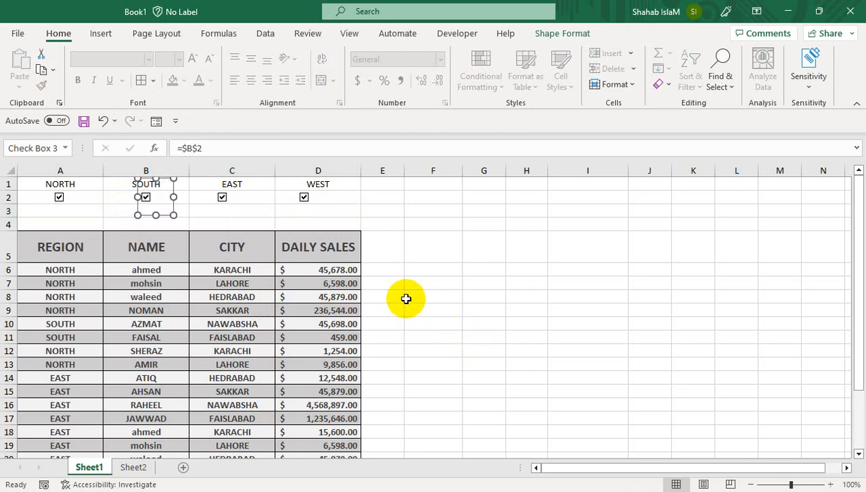
{"action": "right_click", "coordinate": [217, 201]}
{"action": "key", "text": "Escape"}
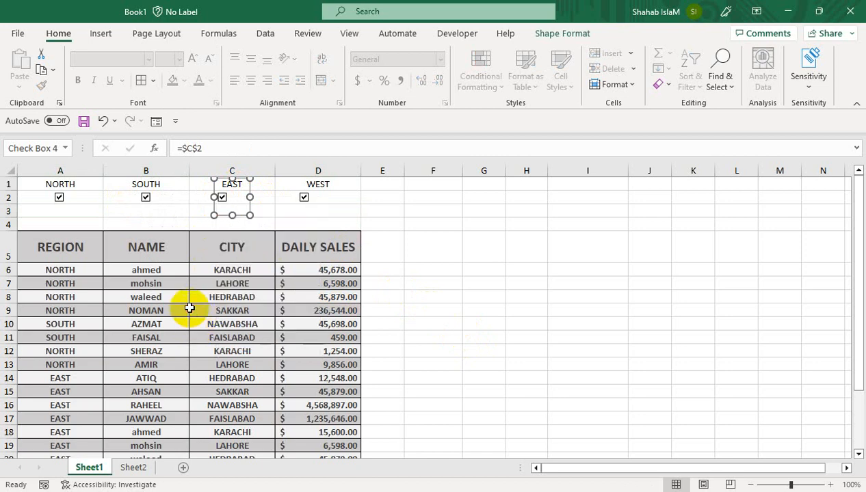
{"action": "key", "text": "Right"}
{"action": "key", "text": "Right"}
{"action": "key", "text": "Right"}
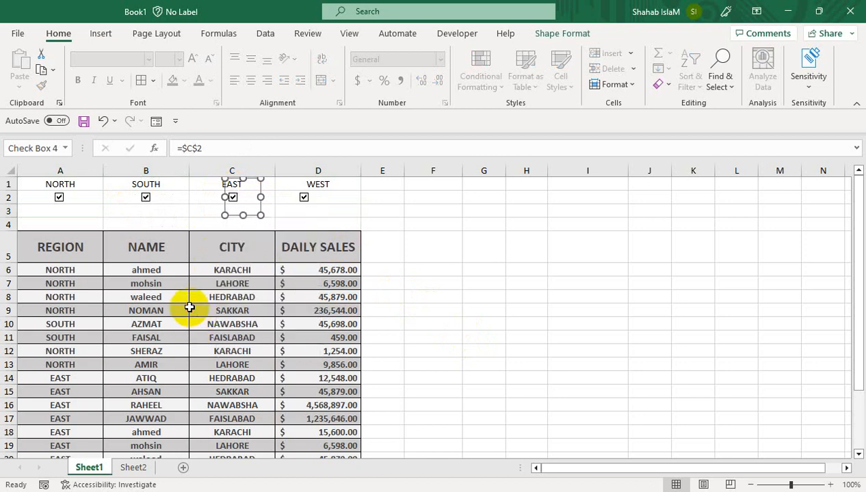
Nudge the WEST check box rightward so it sits centered under its label
{"action": "right_click", "coordinate": [301, 199]}
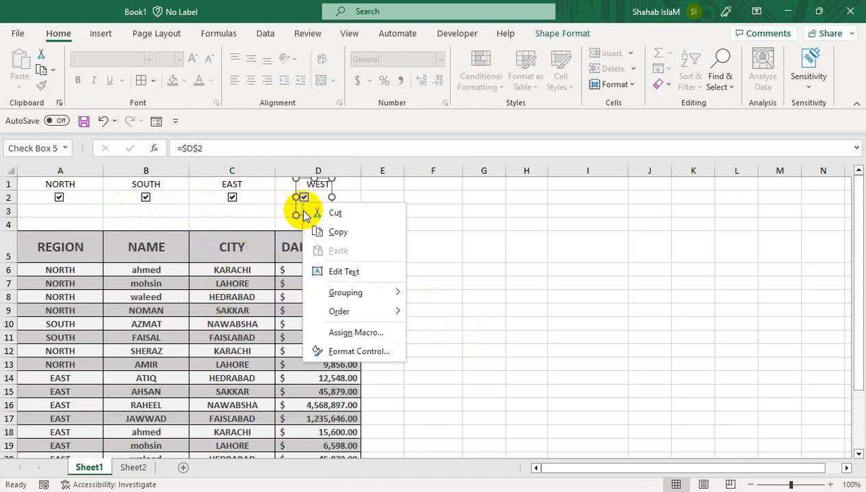
{"action": "key", "text": "Escape"}
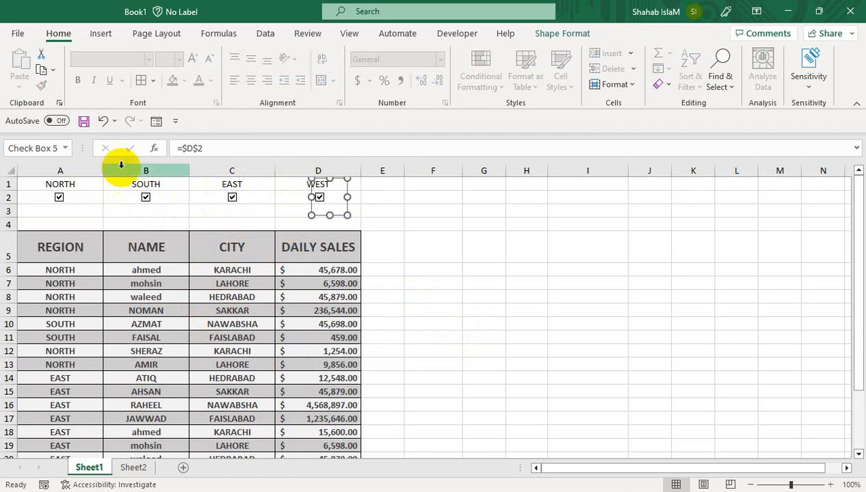
Make the region labels in A1:D1 bold and increase their font size to 16
{"action": "left_click", "coordinate": [40, 180]}
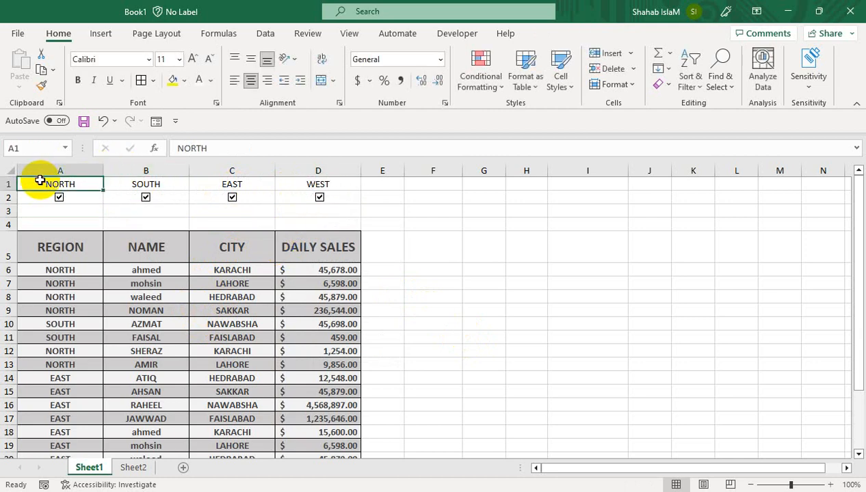
{"action": "key", "text": "ctrl+shift+Right"}
{"action": "left_click", "coordinate": [77, 80]}
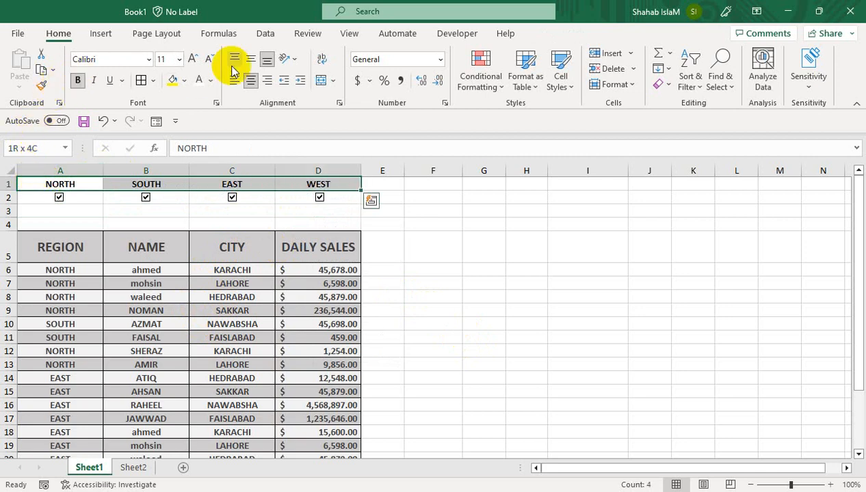
{"action": "left_click", "coordinate": [193, 59]}
{"action": "left_click", "coordinate": [192, 59]}
{"action": "left_click", "coordinate": [193, 59]}
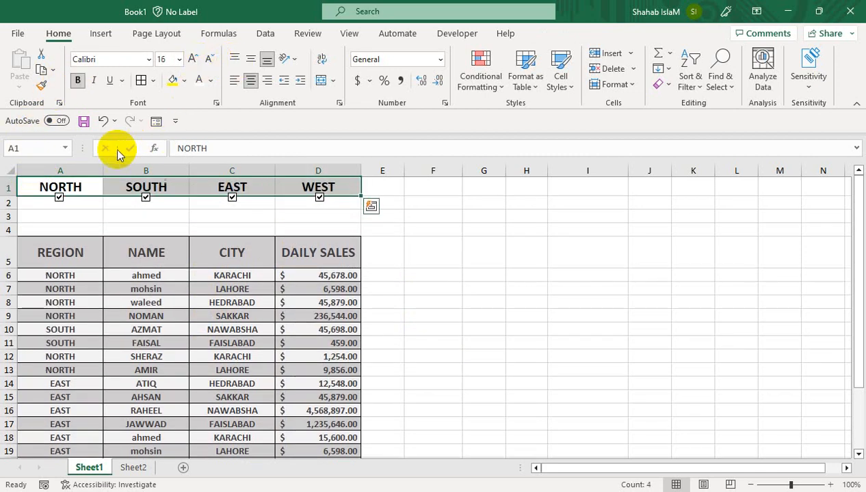
Select all four region check boxes together and nudge them down so they sit within row 2, clear of the labels
{"action": "right_click", "coordinate": [59, 200]}
{"action": "right_click", "coordinate": [154, 199], "text": "ctrl"}
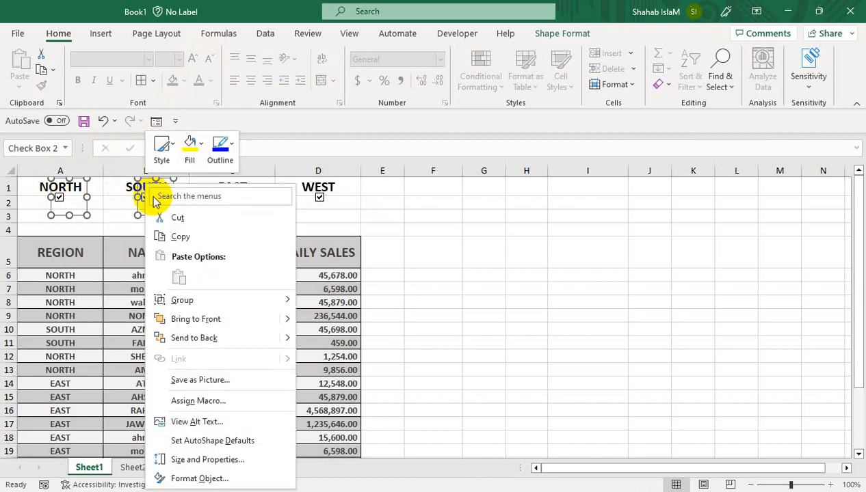
{"action": "right_click", "coordinate": [328, 204], "text": "ctrl"}
{"action": "right_click", "coordinate": [231, 199], "text": "ctrl"}
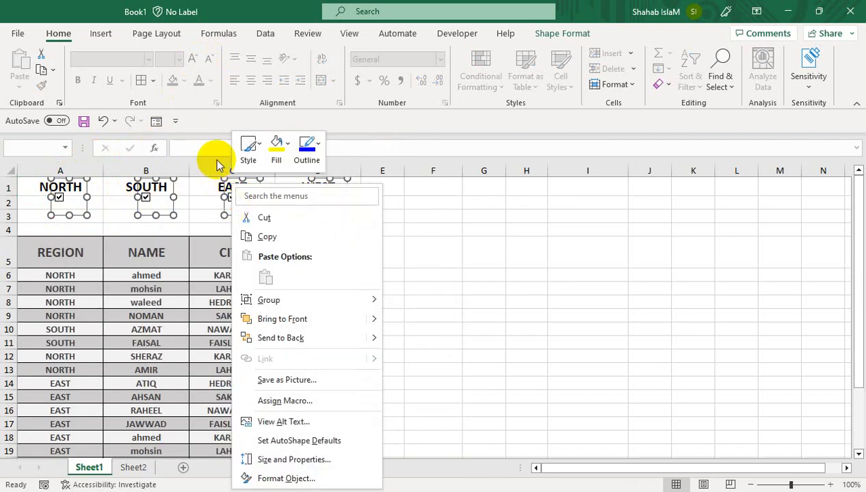
{"action": "key", "text": "Escape"}
{"action": "key", "text": "Down"}
{"action": "key", "text": "Down"}
{"action": "key", "text": "Down"}
{"action": "key", "text": "Down"}
{"action": "key", "text": "Down"}
{"action": "key", "text": "Down"}
{"action": "key", "text": "Down"}
{"action": "key", "text": "Down"}
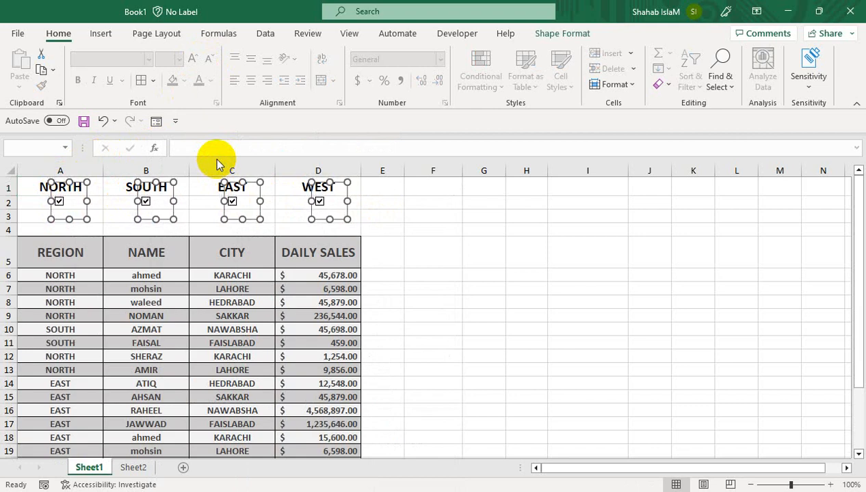
{"action": "key", "text": "Down"}
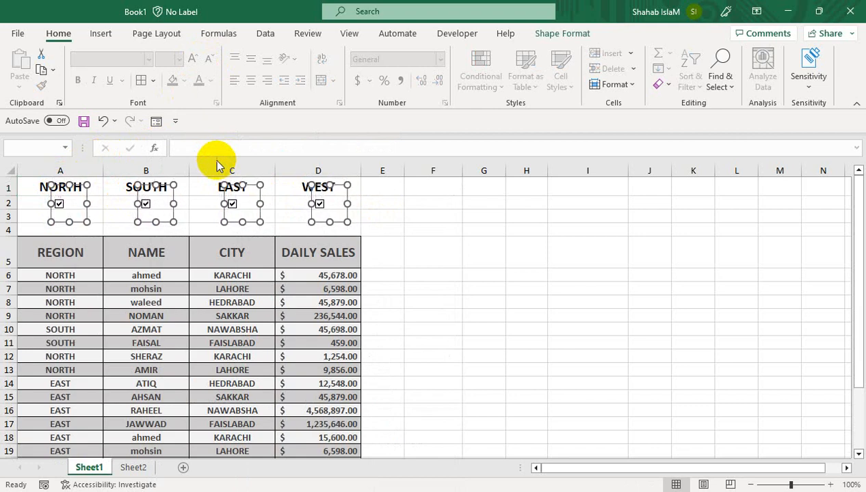
{"action": "left_click", "coordinate": [382, 203]}
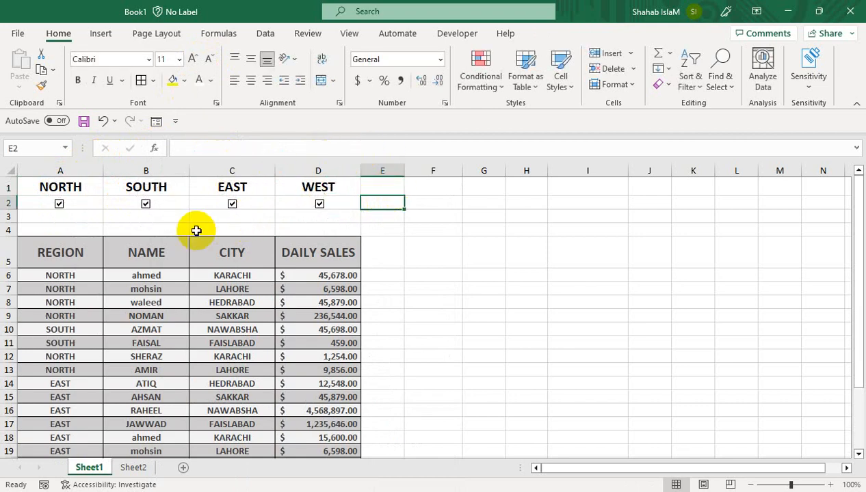
Copy the table headings REGION, NAME, CITY and DAILY SALES from A5:D5 to the range starting at F5
{"action": "left_click_drag", "start_coordinate": [81, 255], "coordinate": [323, 257]}
{"action": "key", "text": "ctrl+c"}
{"action": "left_click", "coordinate": [419, 238]}
{"action": "key", "text": "ctrl+v"}
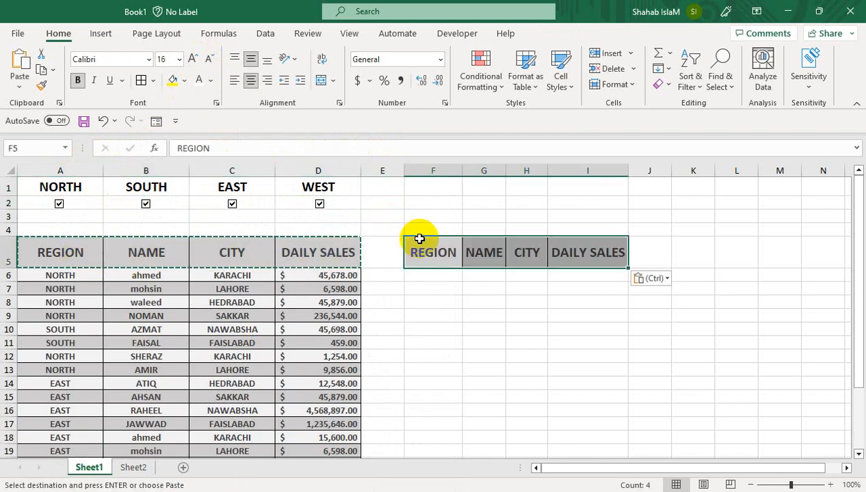
Widen columns F, G, H and I to give the copied headings more room
{"action": "left_click_drag", "start_coordinate": [463, 171], "coordinate": [479, 170]}
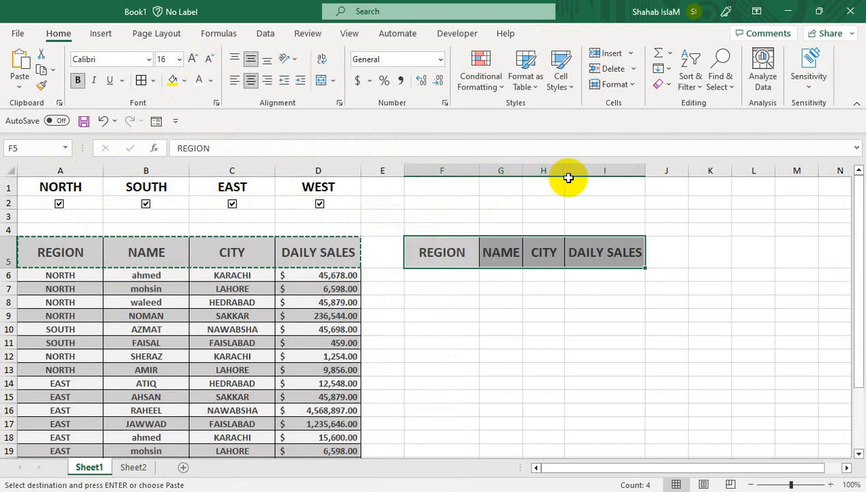
{"action": "left_click_drag", "start_coordinate": [566, 171], "coordinate": [580, 170]}
{"action": "left_click_drag", "start_coordinate": [659, 171], "coordinate": [690, 170]}
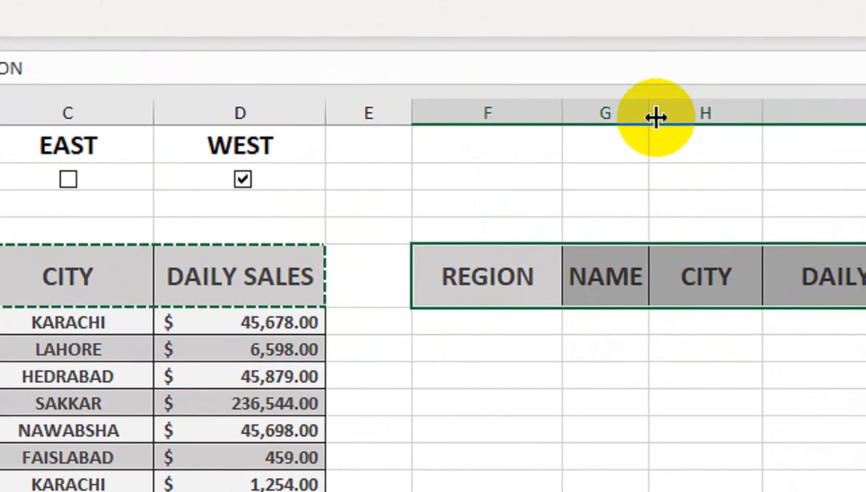
{"action": "left_click_drag", "start_coordinate": [792, 91], "coordinate": [843, 86]}
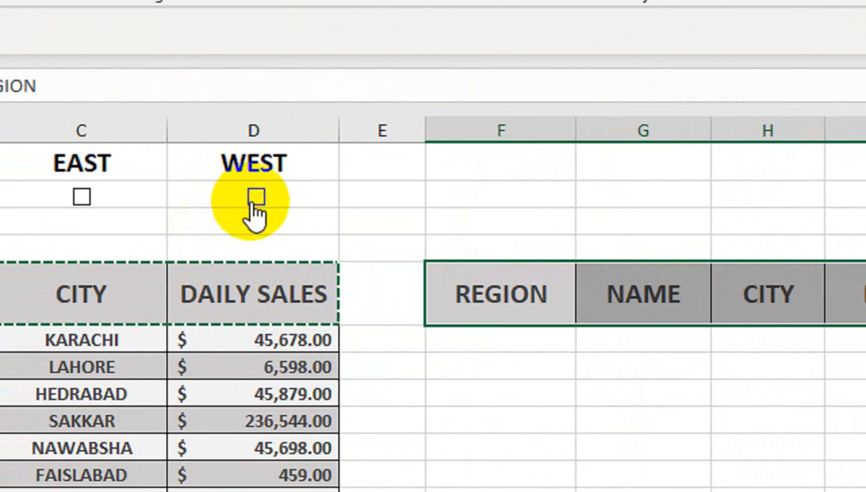
Toggle the region check boxes until only WEST is ticked, and examine the helper formula in cell A3
{"action": "left_click", "coordinate": [120, 195]}
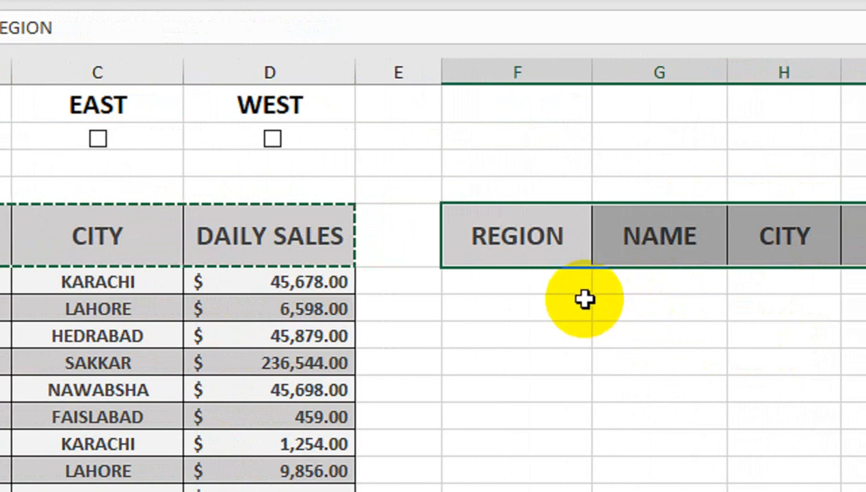
{"action": "left_click", "coordinate": [514, 279]}
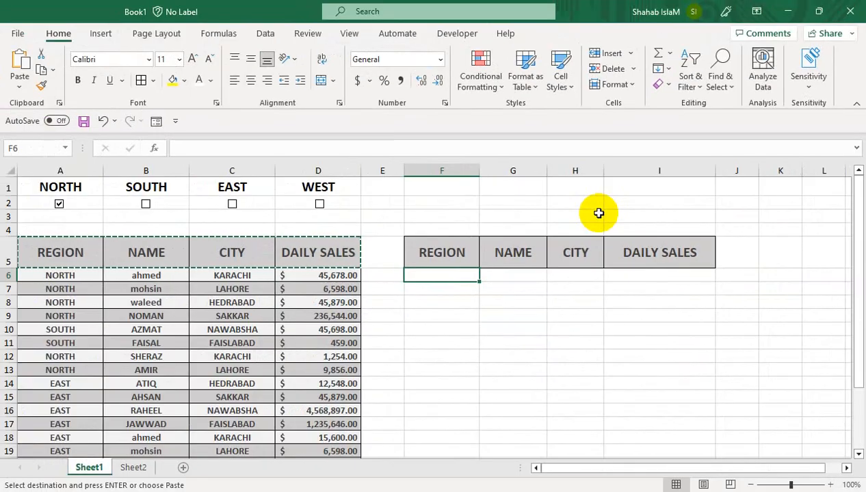
{"action": "left_click", "coordinate": [437, 251]}
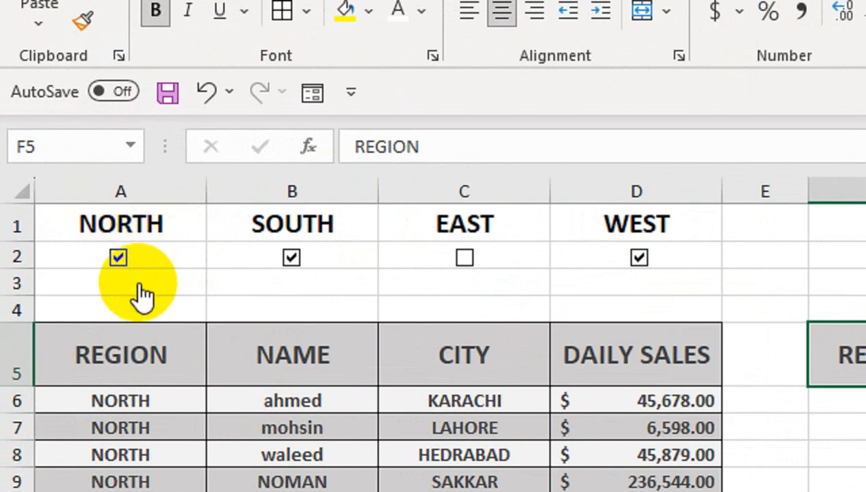
{"action": "left_click", "coordinate": [140, 293]}
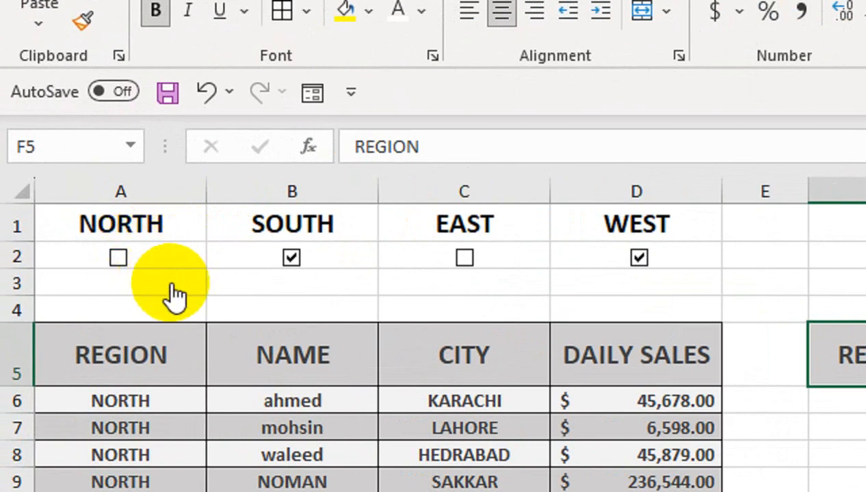
{"action": "left_click", "coordinate": [82, 308]}
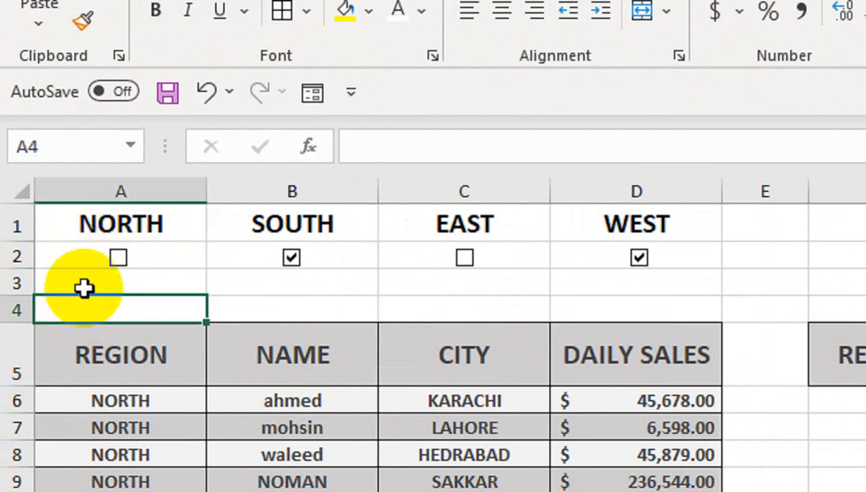
{"action": "left_click", "coordinate": [85, 286]}
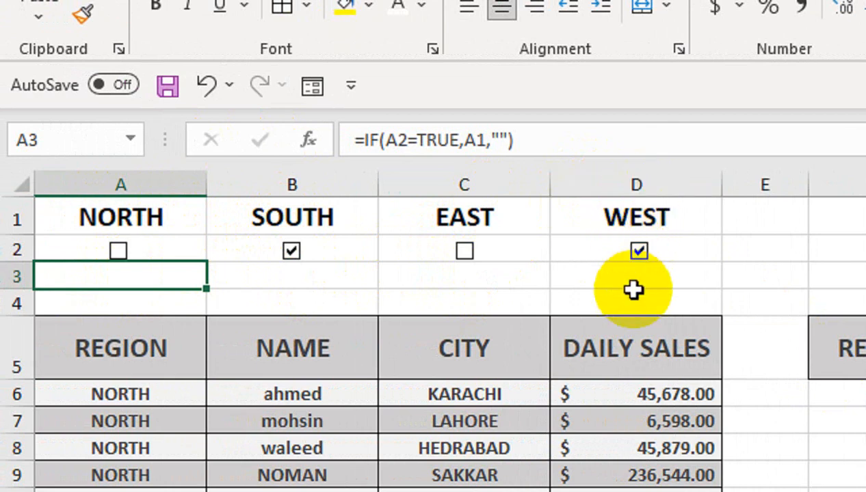
{"action": "left_click", "coordinate": [294, 252]}
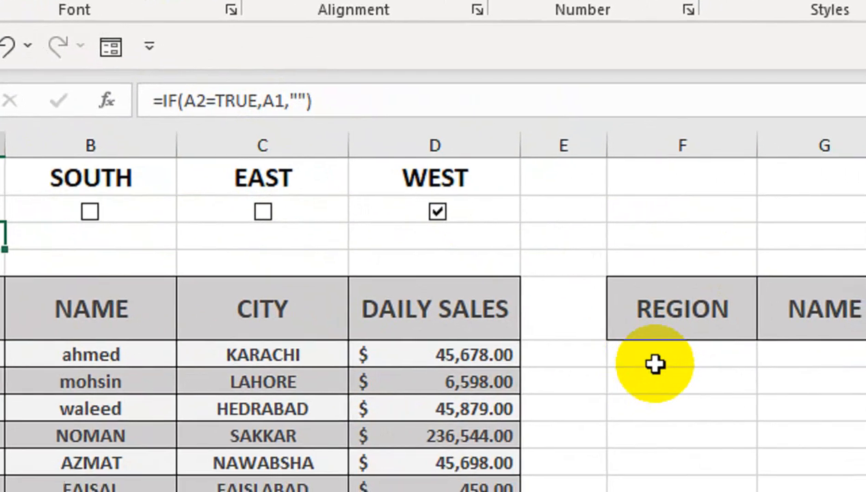
Start a FILTER formula in cell F6 with the sales table A5:D25 as its array
{"action": "left_click", "coordinate": [667, 336]}
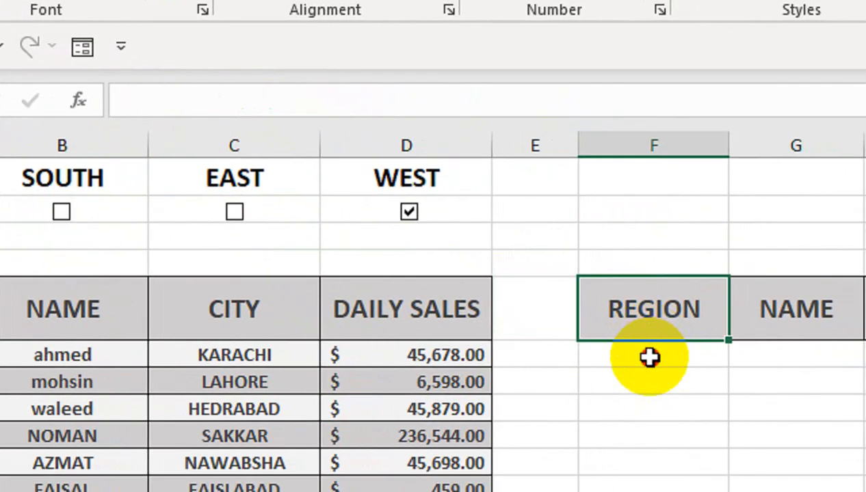
{"action": "left_click", "coordinate": [679, 357]}
{"action": "type", "text": "=FIL"}
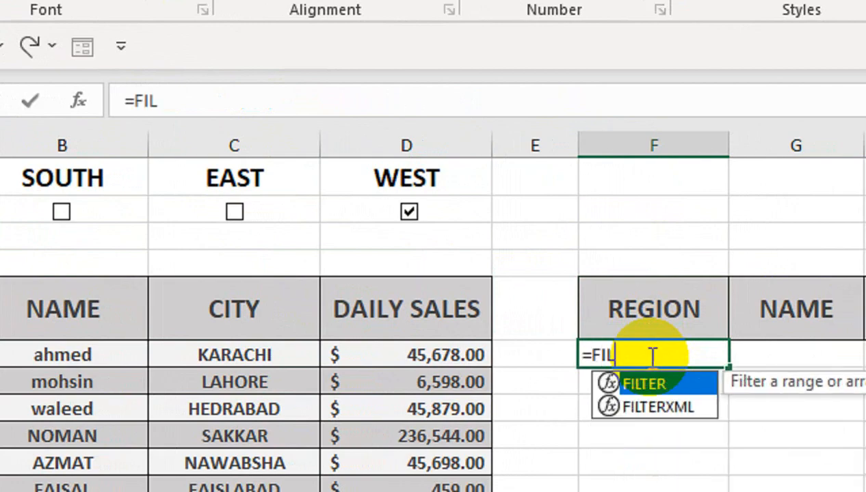
{"action": "key", "text": "Tab"}
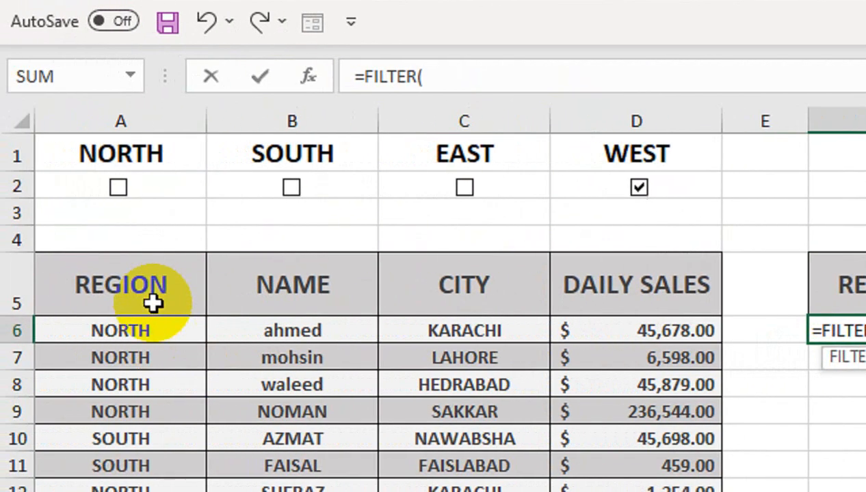
{"action": "left_click", "coordinate": [151, 287]}
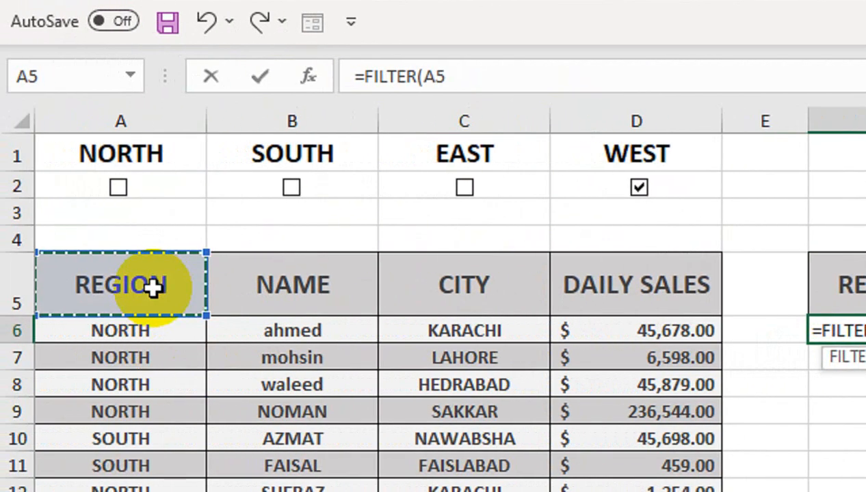
{"action": "key", "text": "ctrl+shift+Right"}
{"action": "key", "text": "ctrl+shift+Down"}
{"action": "type", "text": ","}
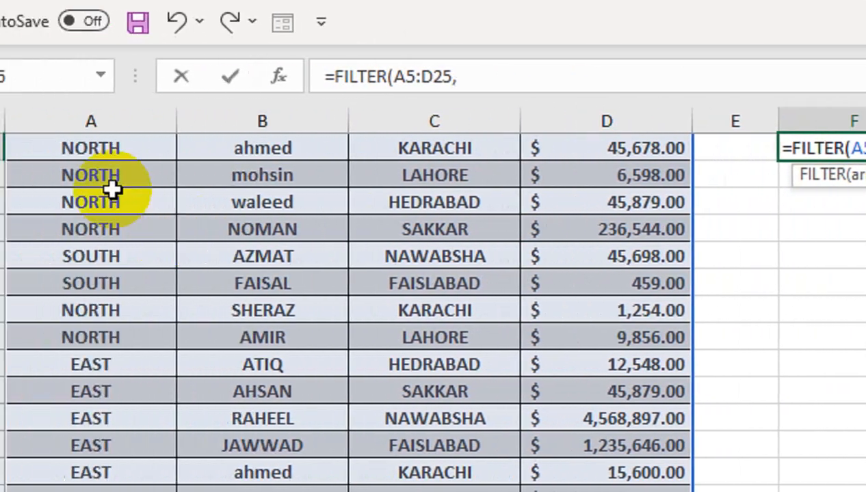
Complete the FILTER formula with the condition A5:A25=A3 and "Not Found" as the if-empty value
{"action": "left_click", "coordinate": [72, 154]}
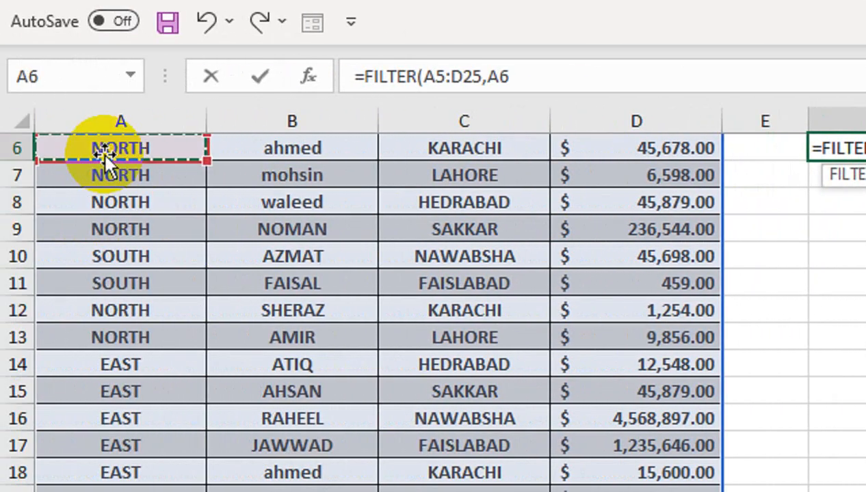
{"action": "key", "text": "Up"}
{"action": "key", "text": "ctrl+shift+Down"}
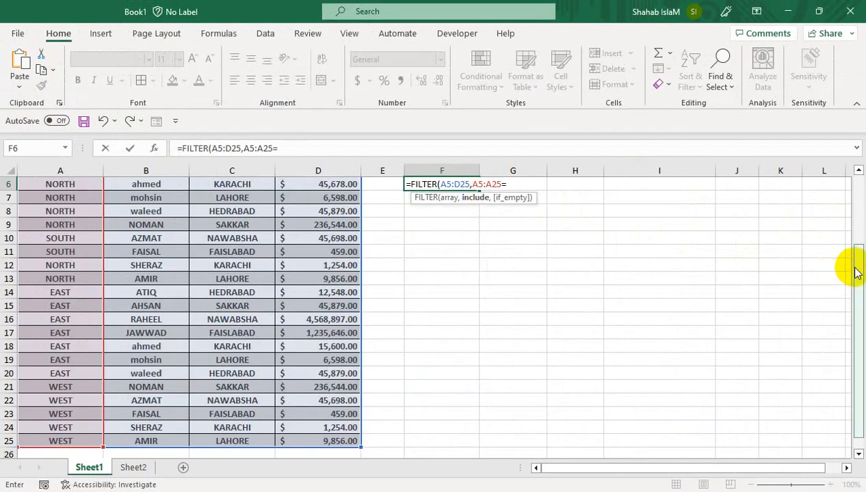
{"action": "left_click_drag", "start_coordinate": [855, 270], "coordinate": [862, 195]}
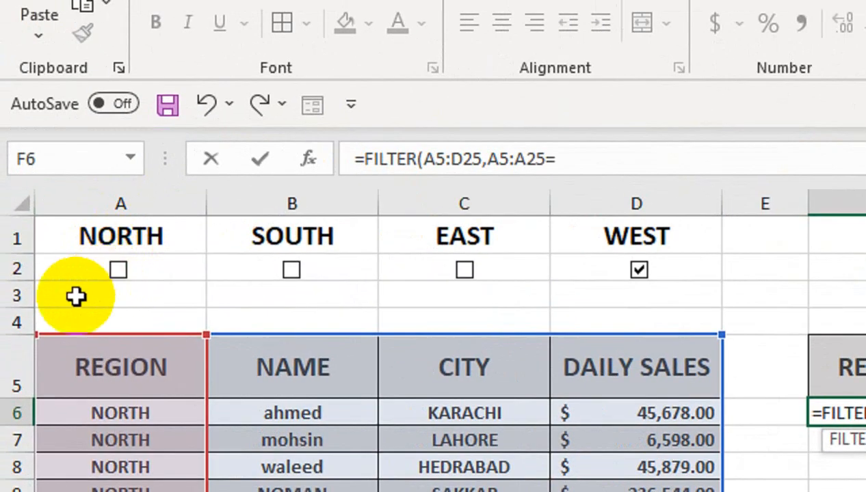
{"action": "left_click", "coordinate": [38, 209]}
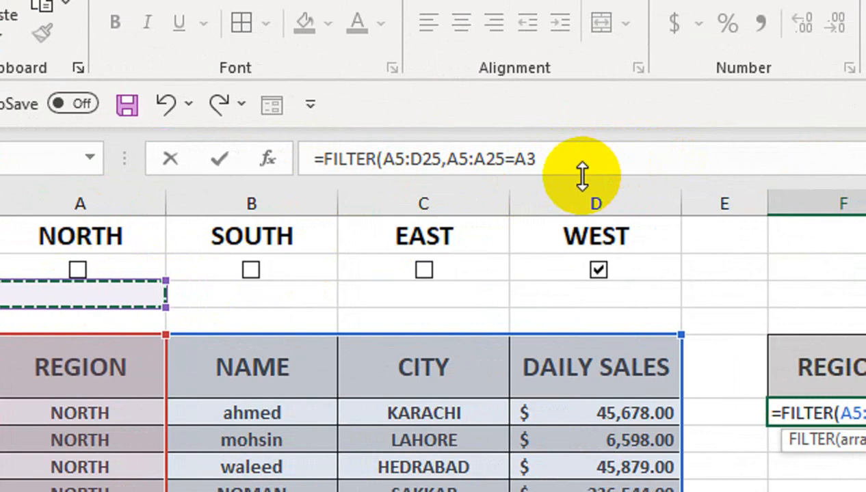
{"action": "type", "text": ",\"Not Found"}
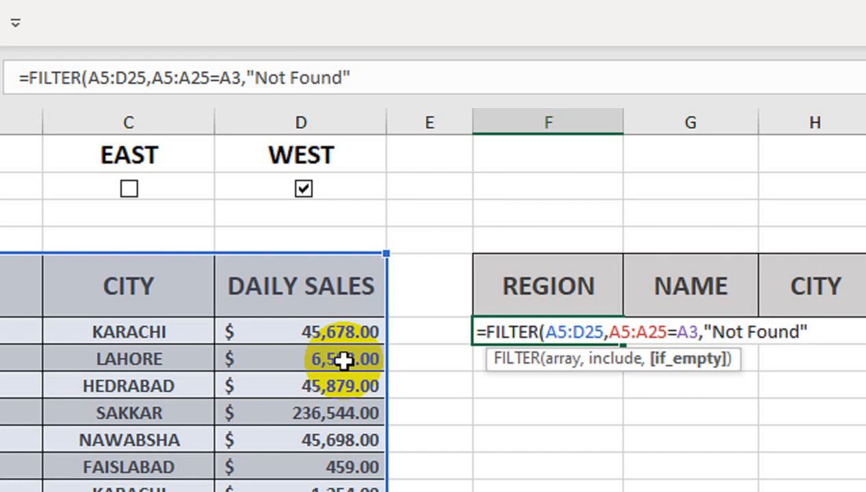
{"action": "type", "text": ")"}
{"action": "key", "text": "Return"}
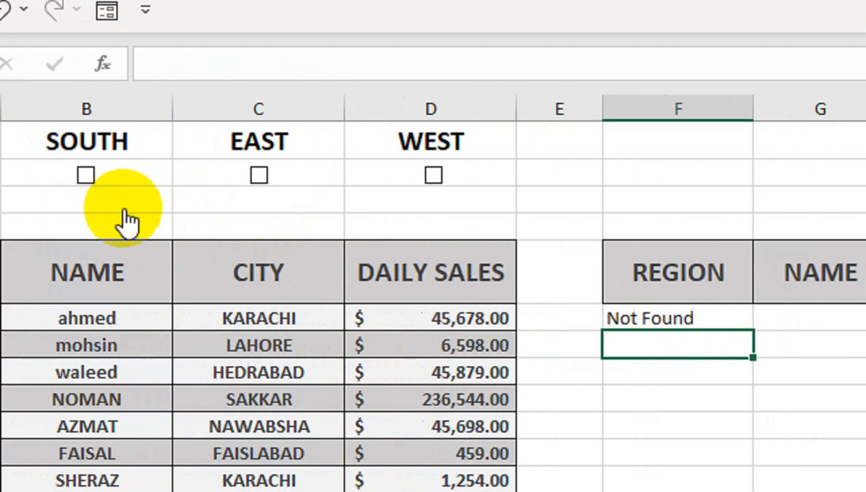
Tick the NORTH, SOUTH, EAST and WEST check boxes to test the FILTER formula in cell F6
{"action": "left_click", "coordinate": [123, 178]}
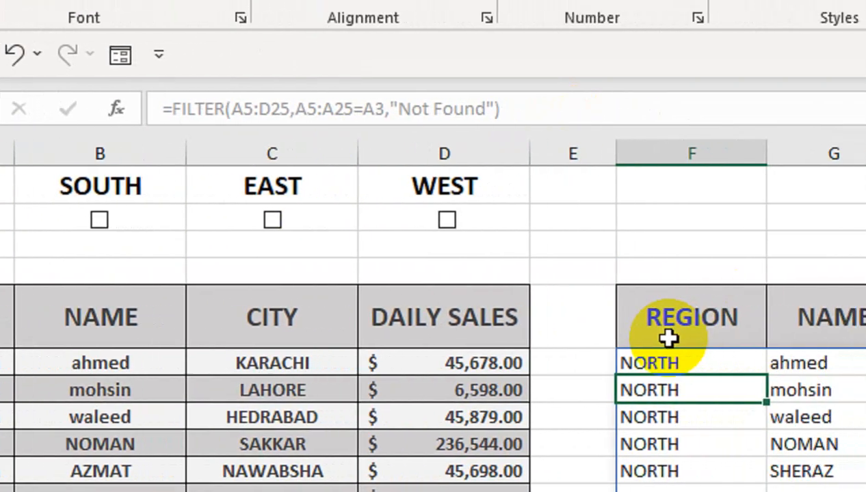
{"action": "left_click", "coordinate": [651, 365]}
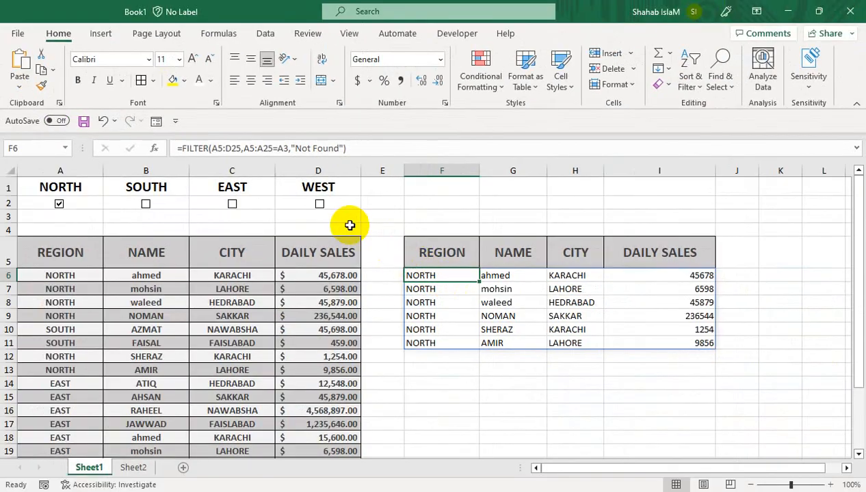
{"action": "left_click", "coordinate": [232, 204]}
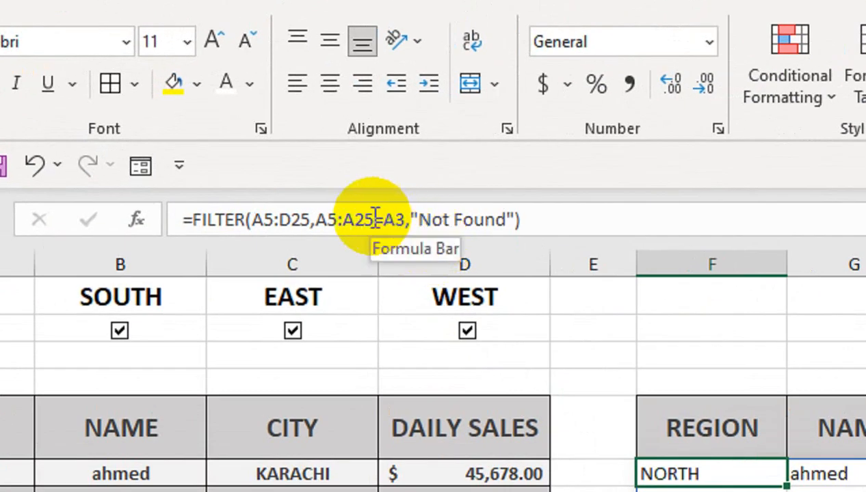
Bracket the condition A5:A25=A3 in the FILTER formula in F6 and add a second alternative, +(A5:A25=B3)
{"action": "left_click", "coordinate": [243, 148]}
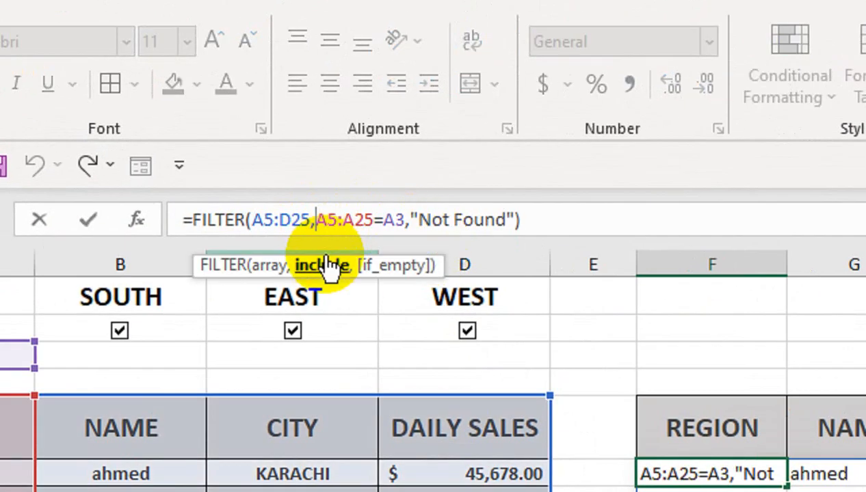
{"action": "type", "text": "(("}
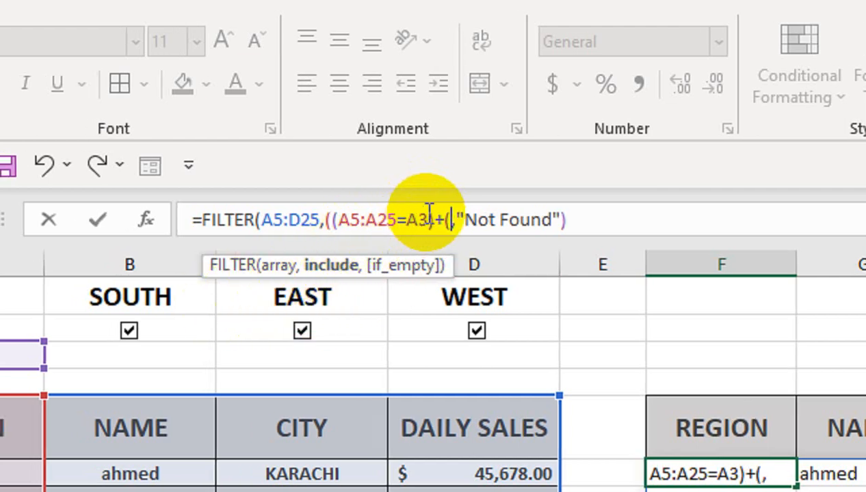
{"action": "left_click_drag", "start_coordinate": [435, 217], "coordinate": [335, 219]}
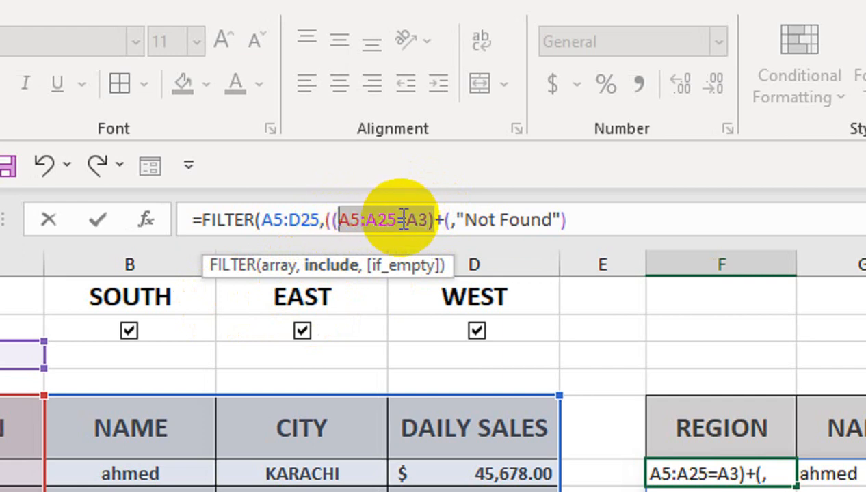
{"action": "left_click", "coordinate": [449, 219]}
{"action": "key", "text": "ctrl+v"}
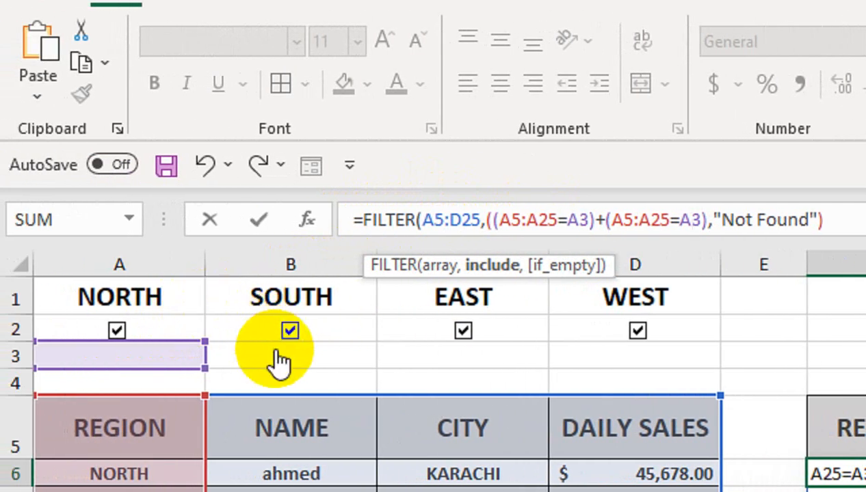
{"action": "key", "text": "BackSpace"}
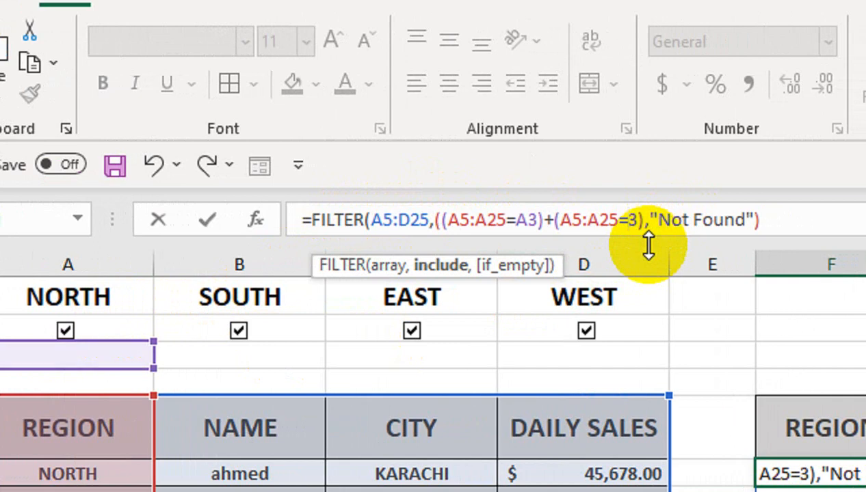
{"action": "type", "text": "b"}
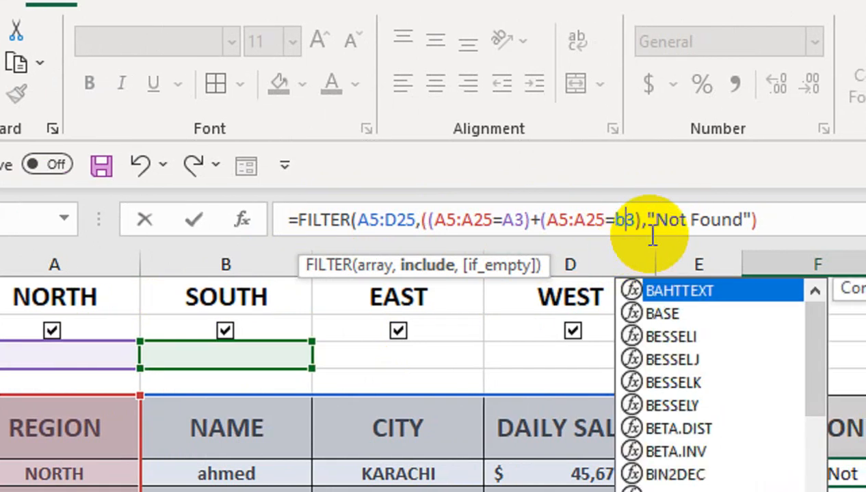
{"action": "key", "text": "BackSpace"}
{"action": "type", "text": "B"}
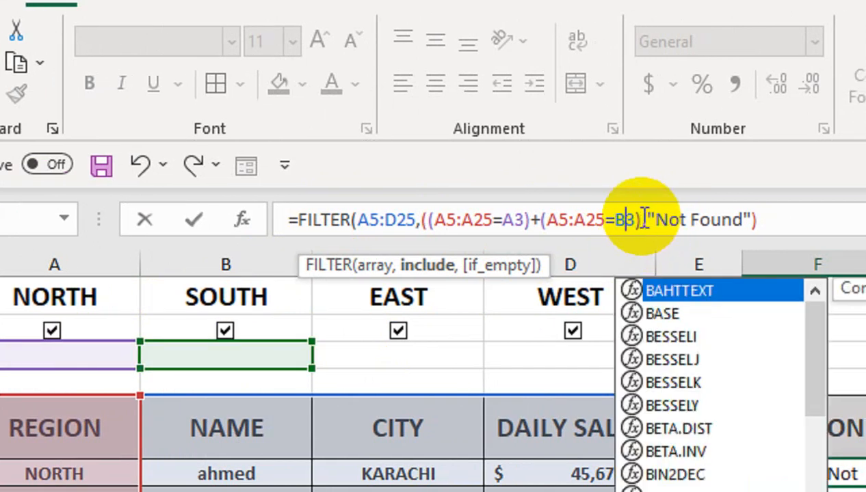
Add a third alternative condition, +(A5:A25=C3), to the include argument of the FILTER formula
{"action": "left_click", "coordinate": [643, 220]}
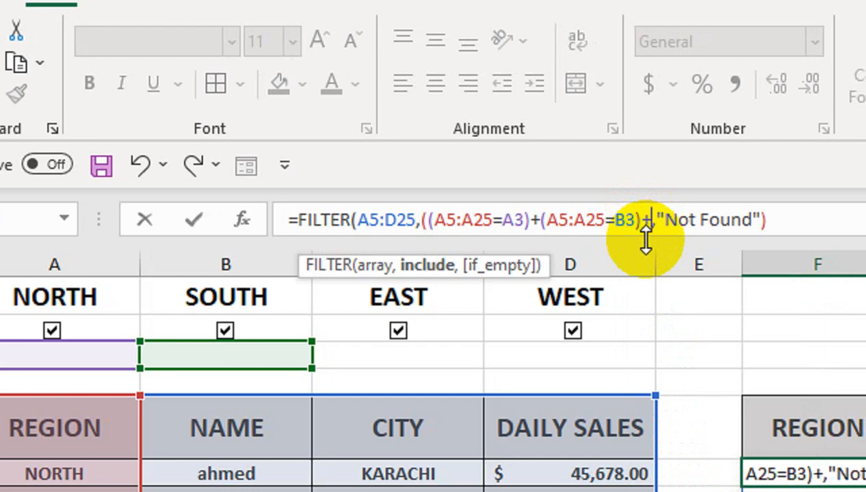
{"action": "type", "text": "A5:A25=A3)"}
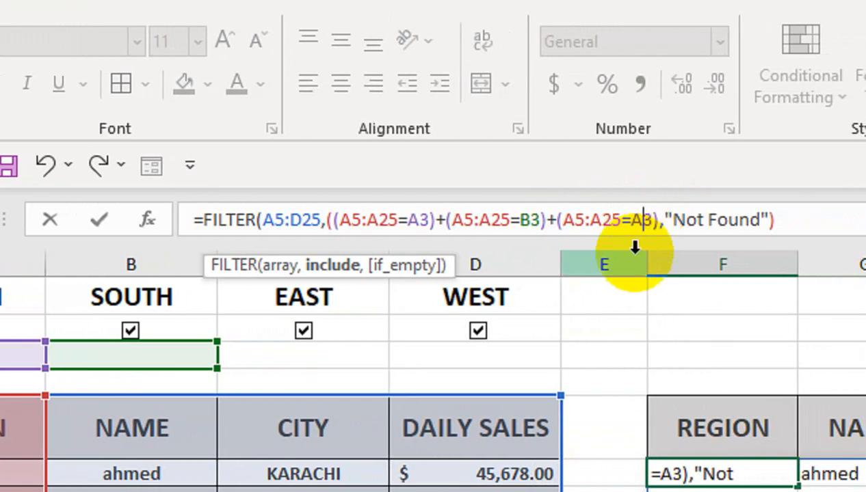
{"action": "key", "text": "BackSpace"}
{"action": "type", "text": "c"}
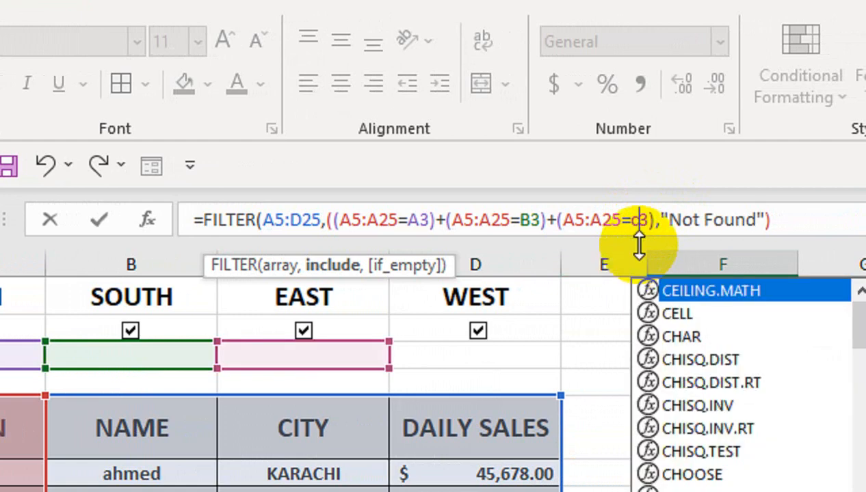
{"action": "key", "text": "BackSpace"}
{"action": "type", "text": "C"}
Append a fourth alternative condition, A5:A25=D3, after the C3 condition in the FILTER formula
{"action": "left_click", "coordinate": [651, 220]}
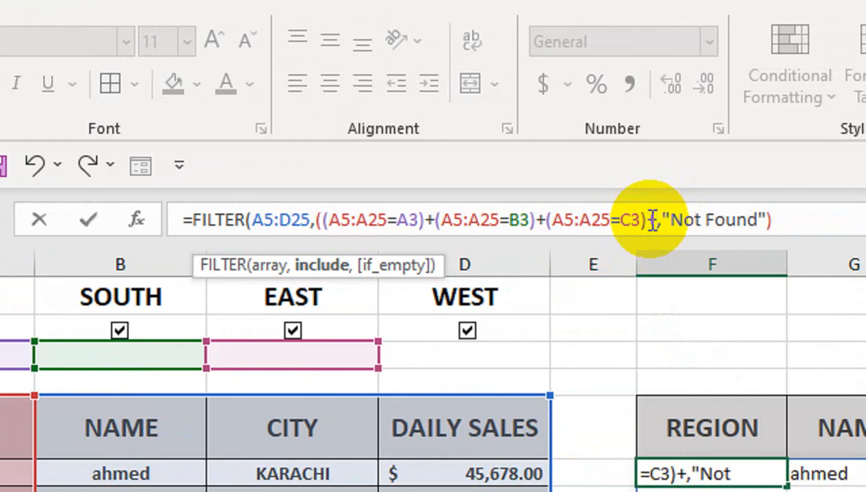
{"action": "key", "text": "ctrl+v"}
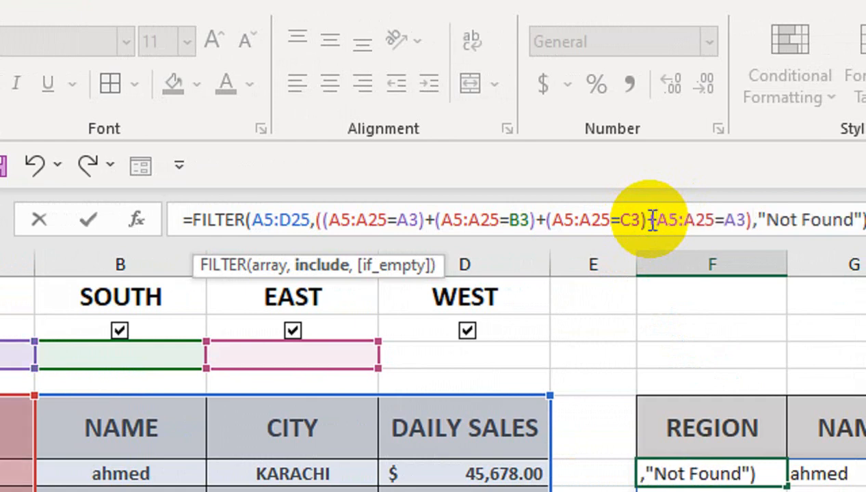
{"action": "left_click", "coordinate": [651, 220]}
{"action": "key", "text": "Delete"}
{"action": "left_click", "coordinate": [744, 221]}
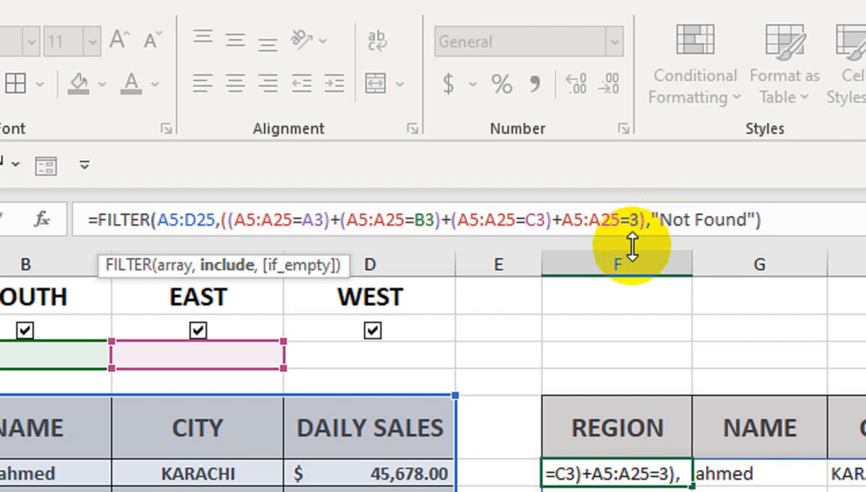
{"action": "type", "text": "d"}
{"action": "key", "text": "BackSpace"}
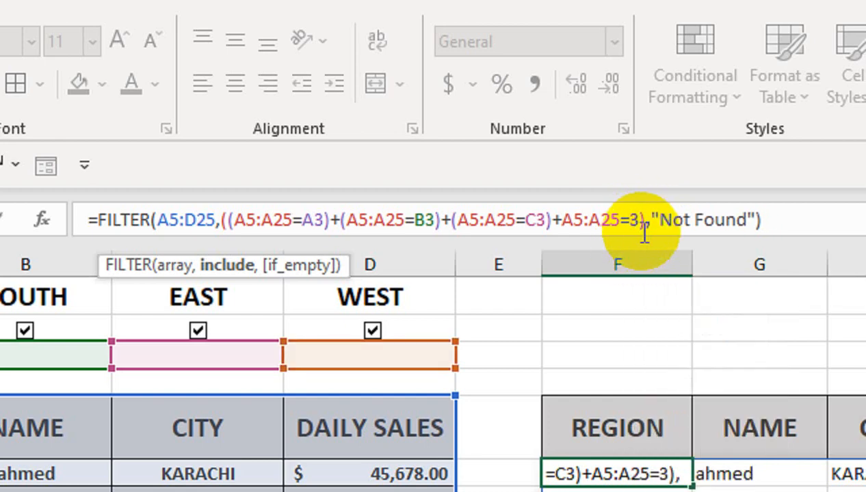
{"action": "type", "text": "D"}
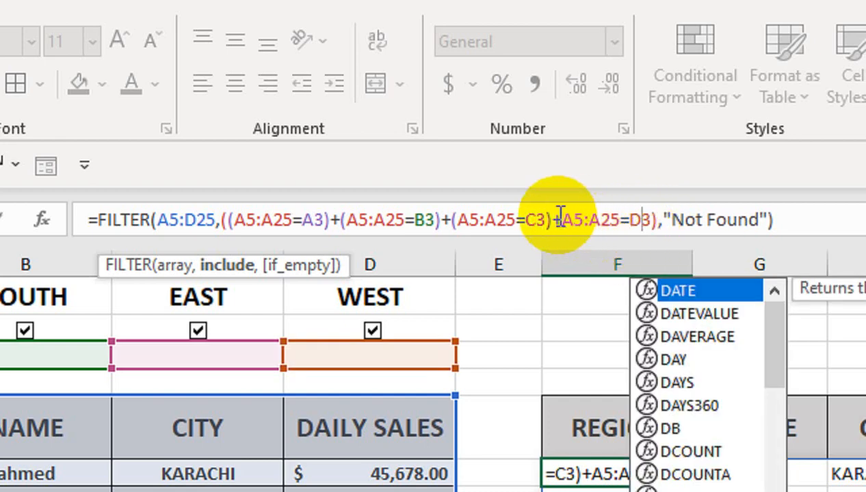
Add the missing opening bracket before the D3 condition, close the include argument's outer bracket, and commit the FILTER formula
{"action": "left_click", "coordinate": [558, 221]}
{"action": "type", "text": "("}
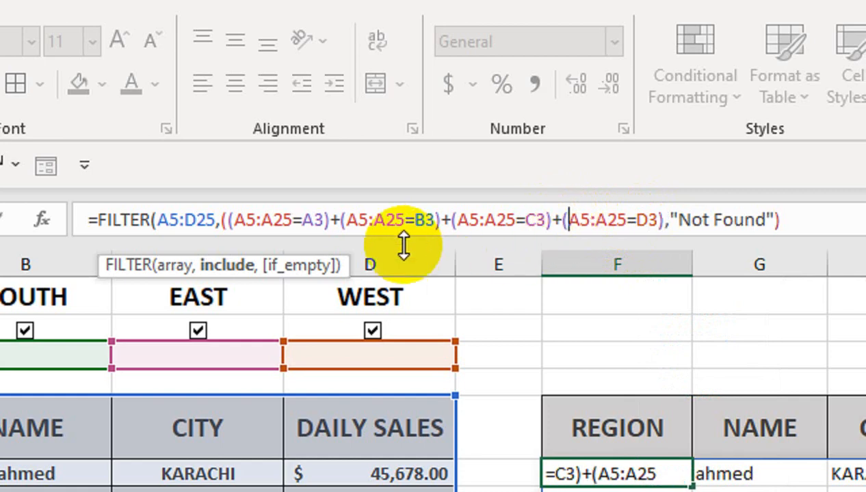
{"action": "left_click", "coordinate": [659, 219]}
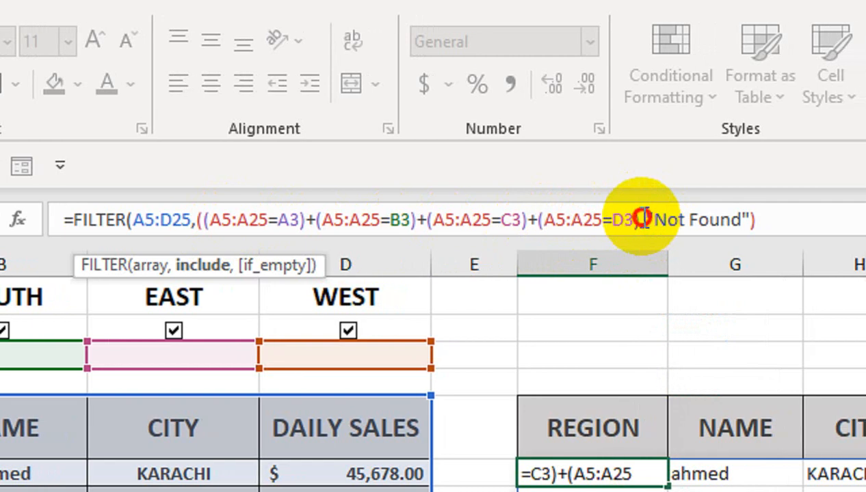
{"action": "type", "text": ")"}
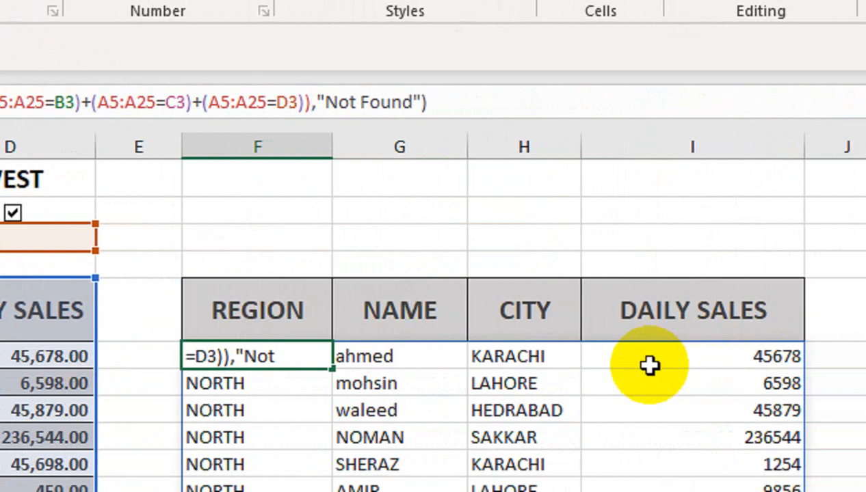
{"action": "key", "text": "Return"}
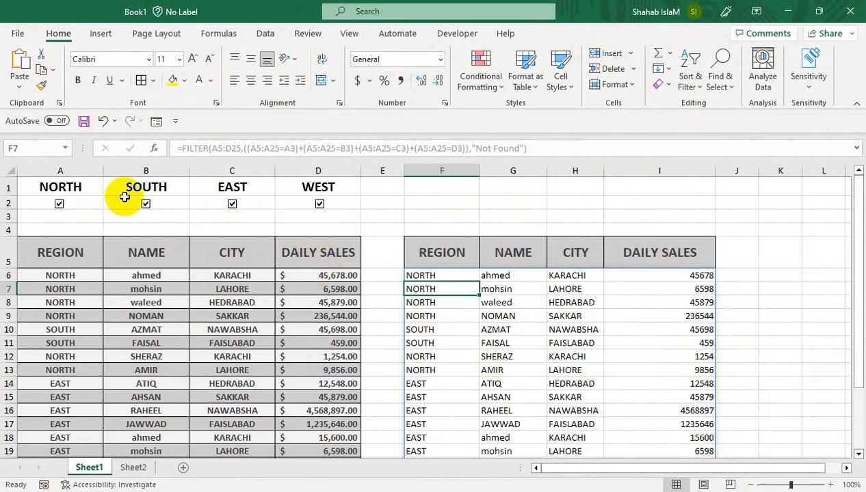
Test the extended FILTER formula with different region check box combinations, ending with only EAST and WEST ticked
{"action": "left_click", "coordinate": [232, 205]}
{"action": "left_click", "coordinate": [319, 203]}
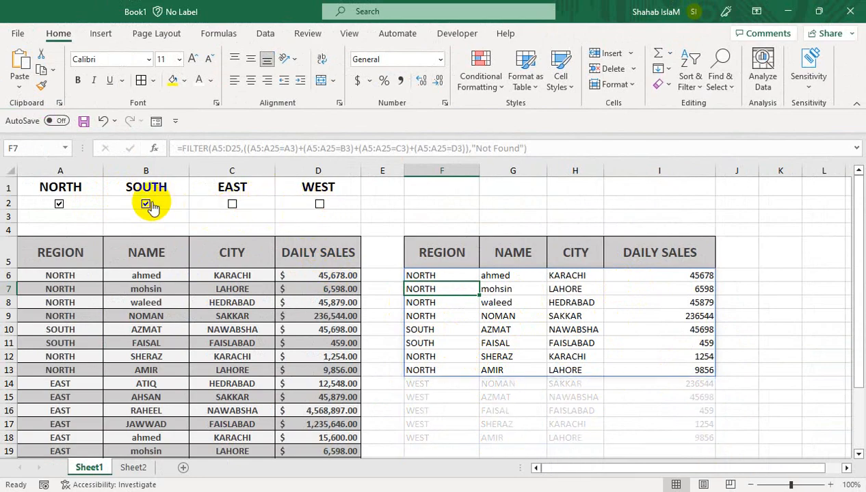
{"action": "left_click", "coordinate": [59, 205]}
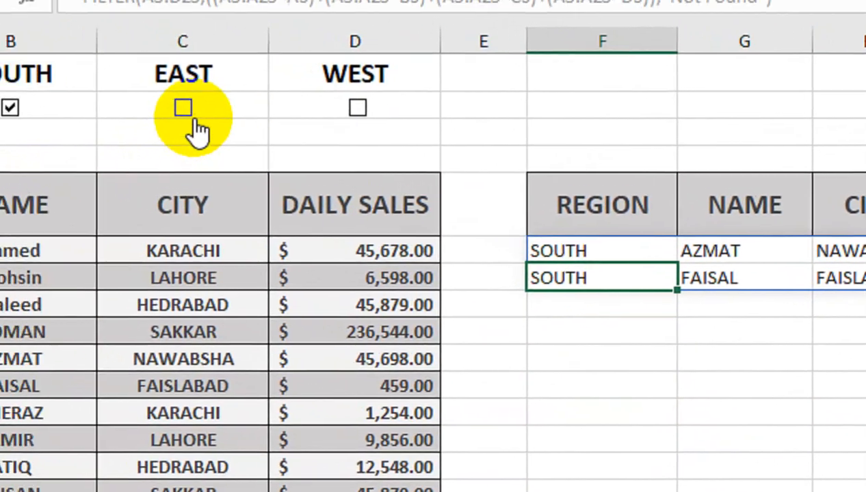
{"action": "left_click", "coordinate": [185, 109]}
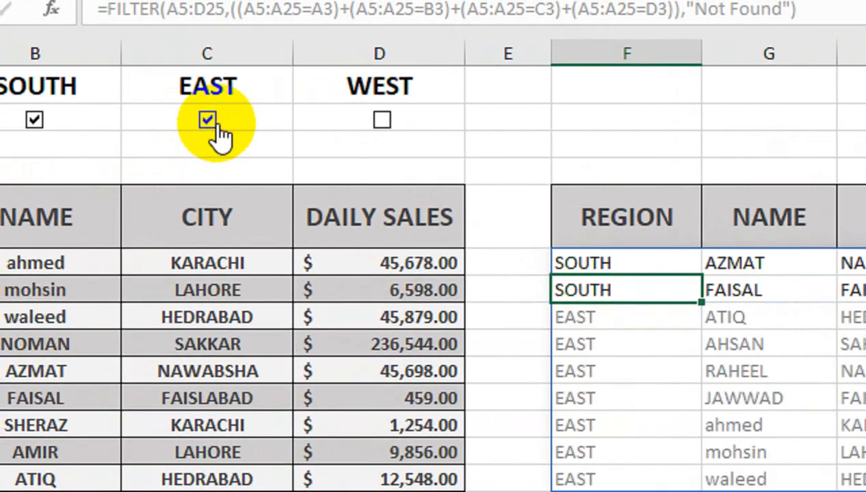
{"action": "left_click", "coordinate": [122, 137]}
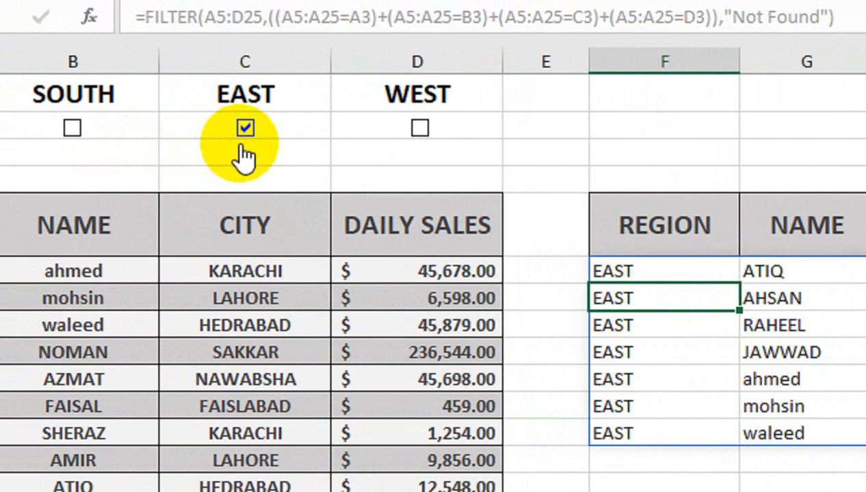
{"action": "left_click", "coordinate": [41, 128]}
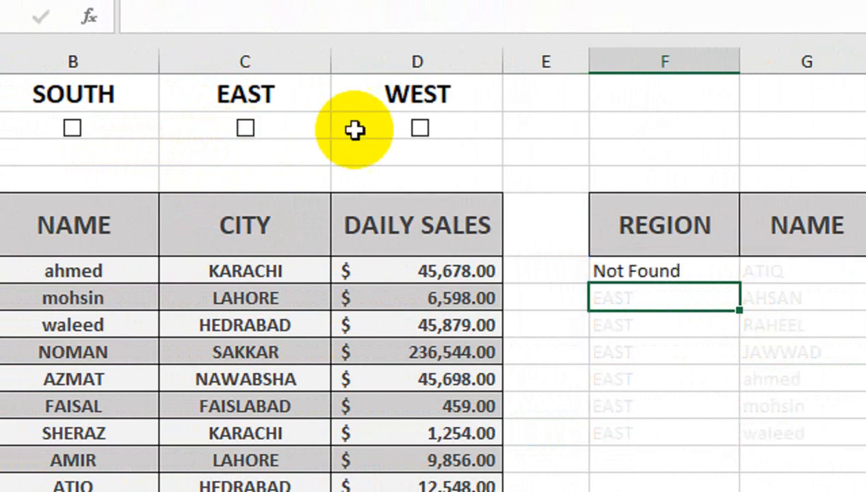
{"action": "left_click", "coordinate": [215, 128]}
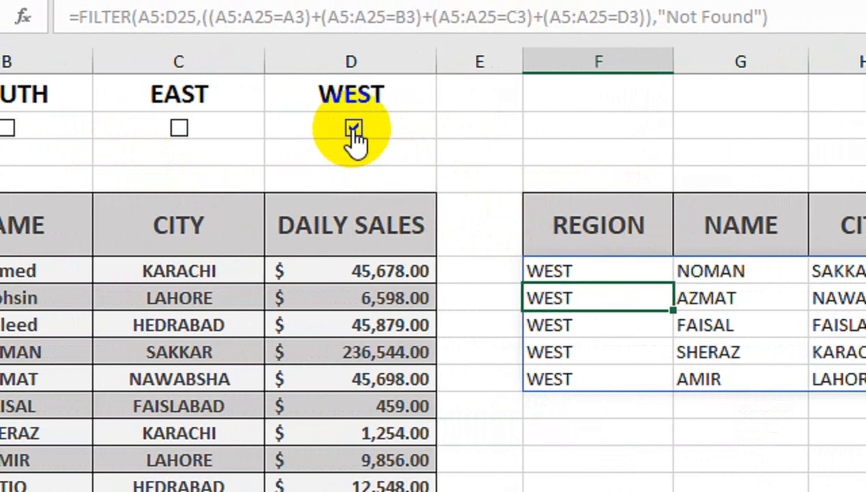
{"action": "left_click", "coordinate": [419, 128]}
{"action": "left_click", "coordinate": [354, 128]}
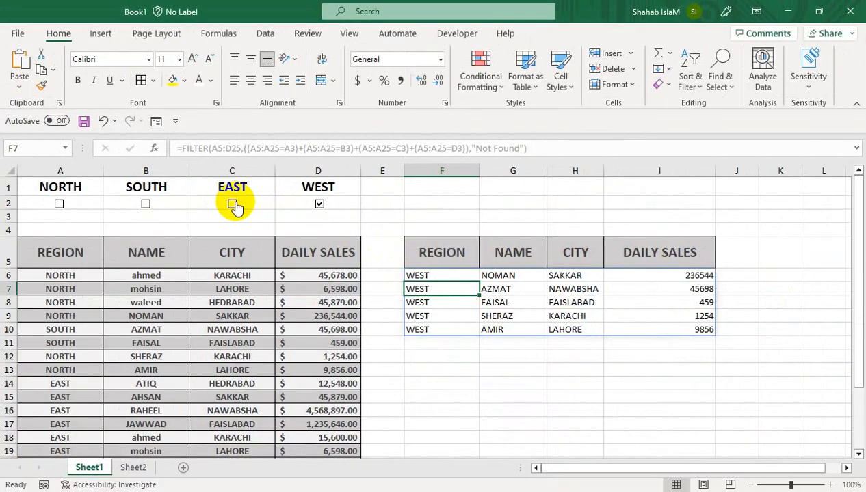
{"action": "left_click", "coordinate": [45, 128]}
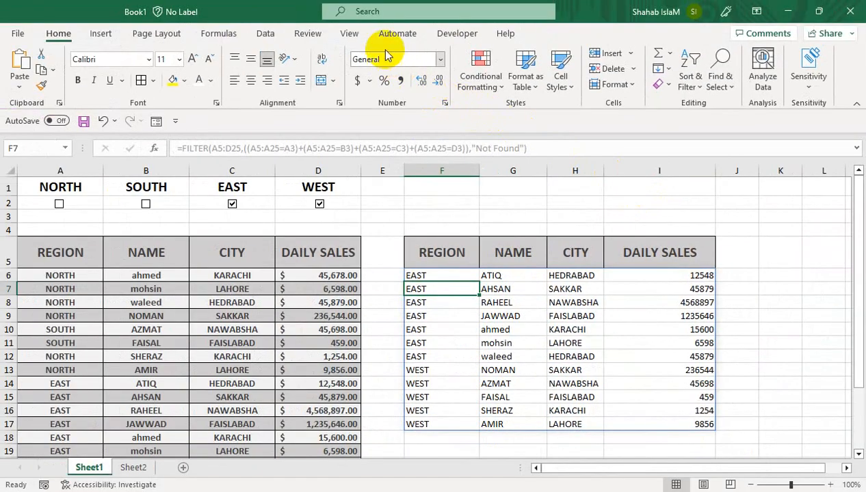
Insert a form-control check box in cell F2 above the filtered table and delete its caption text
{"action": "left_click", "coordinate": [457, 33]}
{"action": "left_click", "coordinate": [293, 68]}
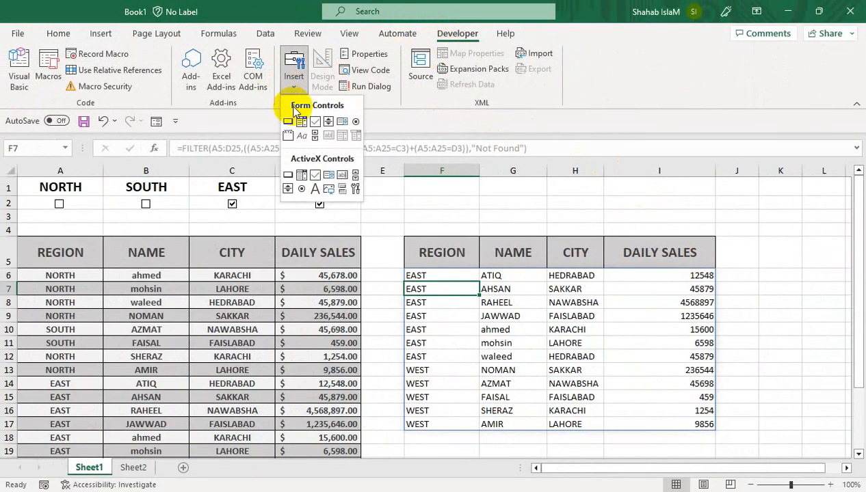
{"action": "left_click", "coordinate": [436, 243]}
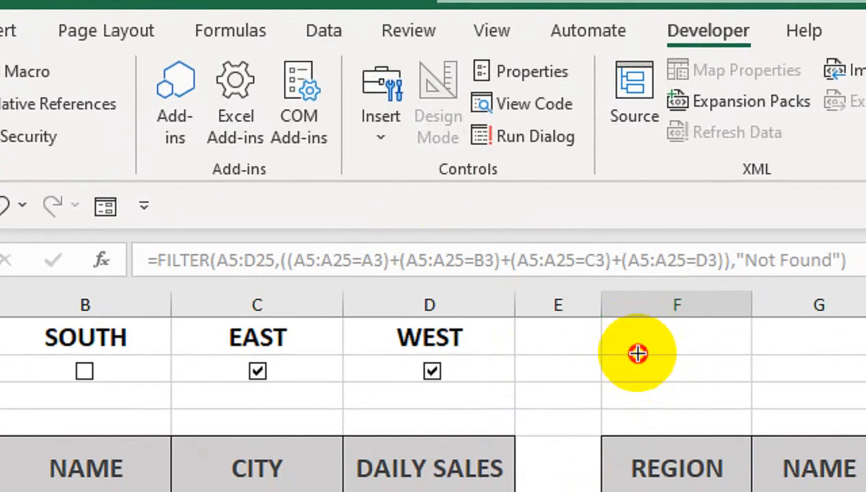
{"action": "mouse_move", "coordinate": [638, 354]}
{"action": "left_mouse_down"}
{"action": "mouse_move", "coordinate": [692, 387]}
{"action": "mouse_move", "coordinate": [677, 372]}
{"action": "left_mouse_up"}
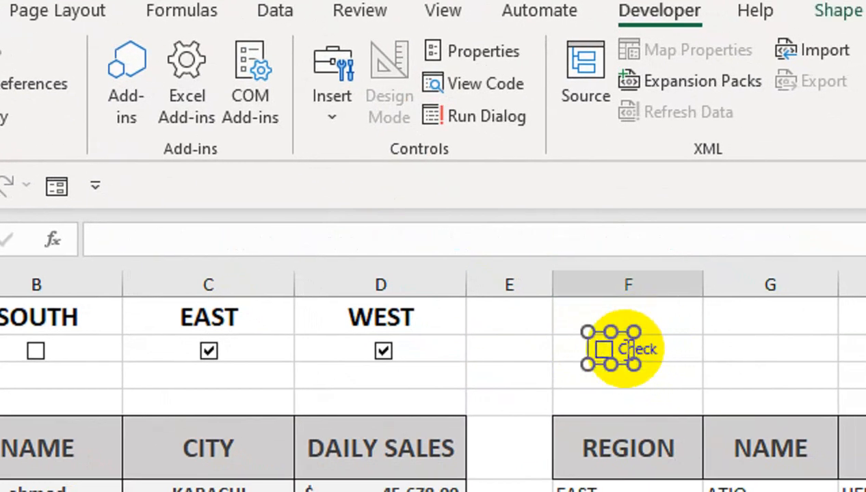
{"action": "left_click", "coordinate": [622, 349]}
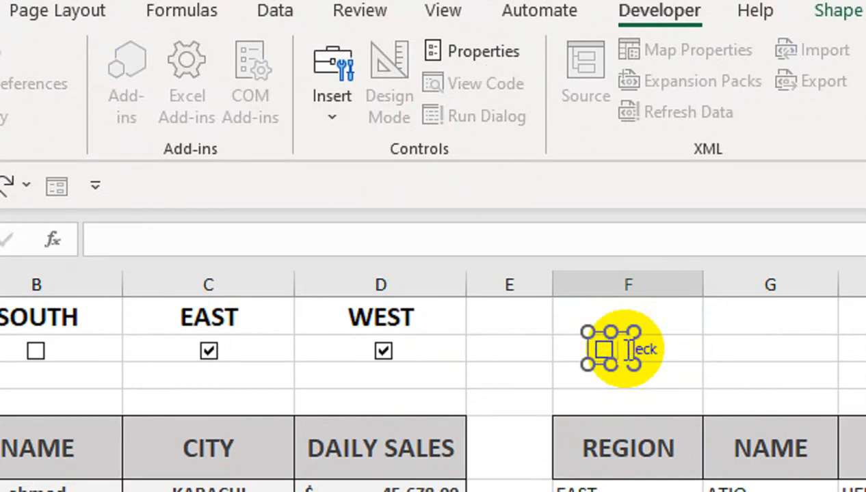
{"action": "left_click", "coordinate": [682, 384]}
Duplicate the unlabelled check box from cell F2 into cell G2 and deselect it
{"action": "right_click", "coordinate": [610, 345]}
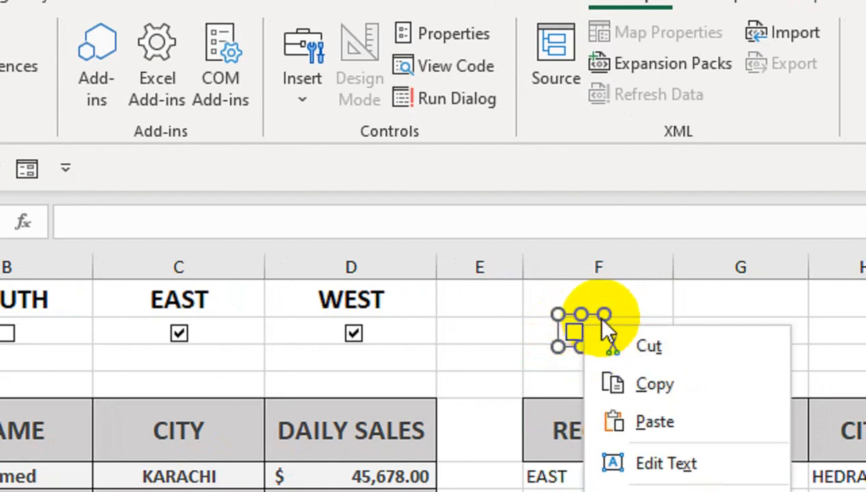
{"action": "left_click", "coordinate": [604, 313]}
{"action": "left_click_drag", "start_coordinate": [601, 324], "coordinate": [762, 329]}
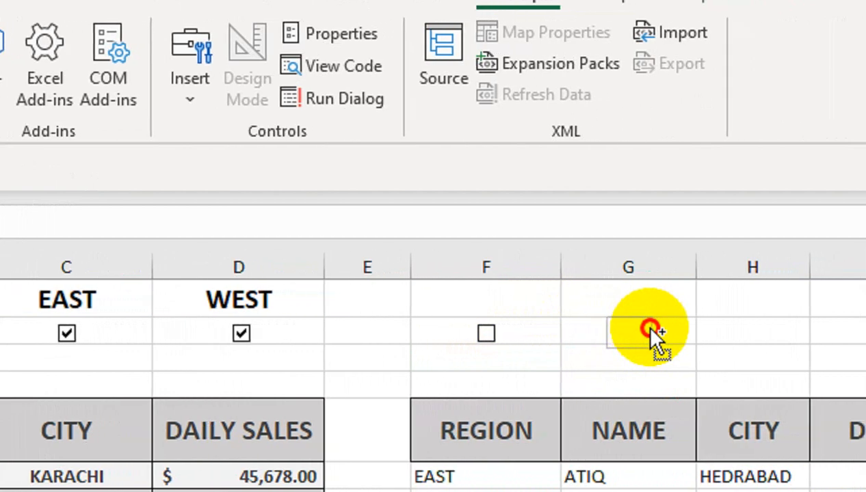
{"action": "left_click_drag", "start_coordinate": [650, 329], "coordinate": [650, 336]}
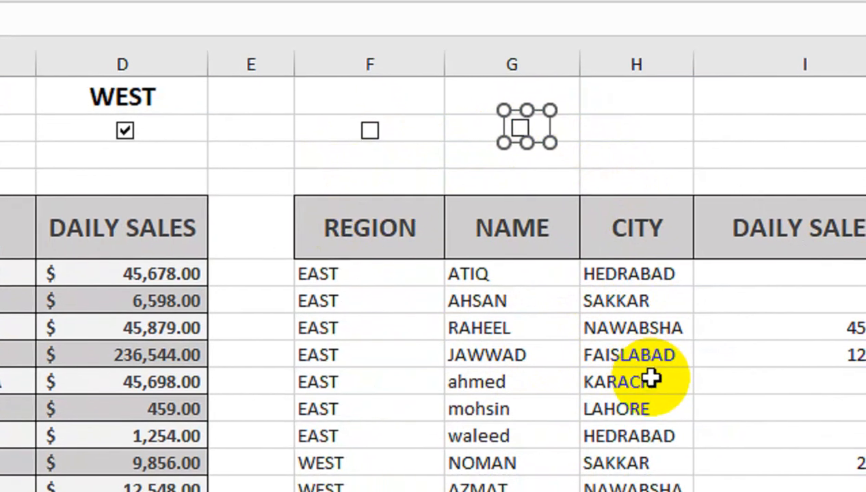
{"action": "left_click", "coordinate": [640, 411]}
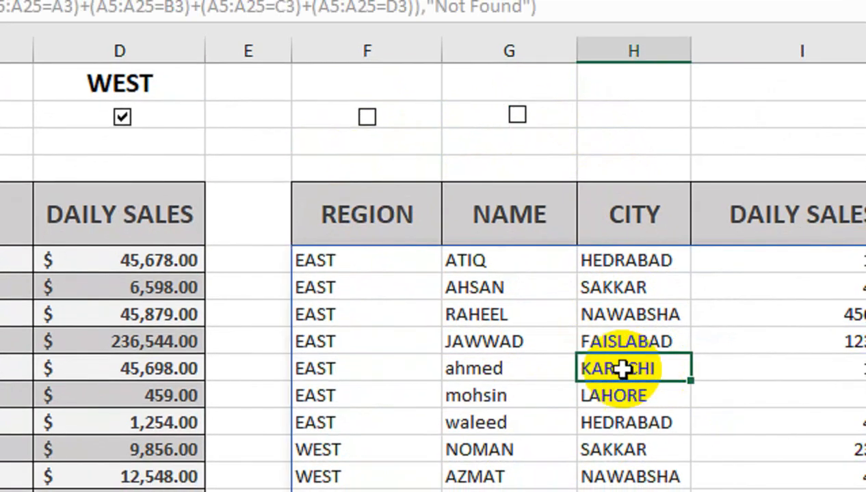
Try to copy KARACHI from the filtered table into cell F1 and change that cell's font colour
{"action": "key", "text": "ctrl+c"}
{"action": "left_click", "coordinate": [349, 81]}
{"action": "key", "text": "ctrl+v"}
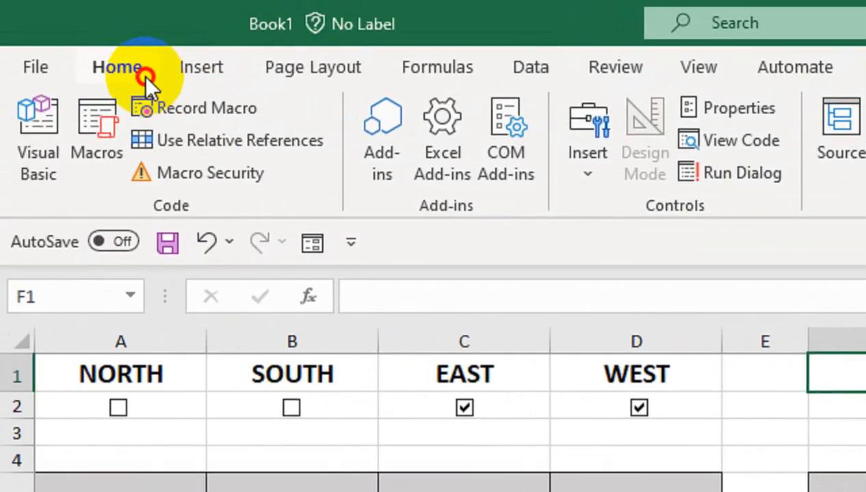
{"action": "left_click", "coordinate": [127, 68]}
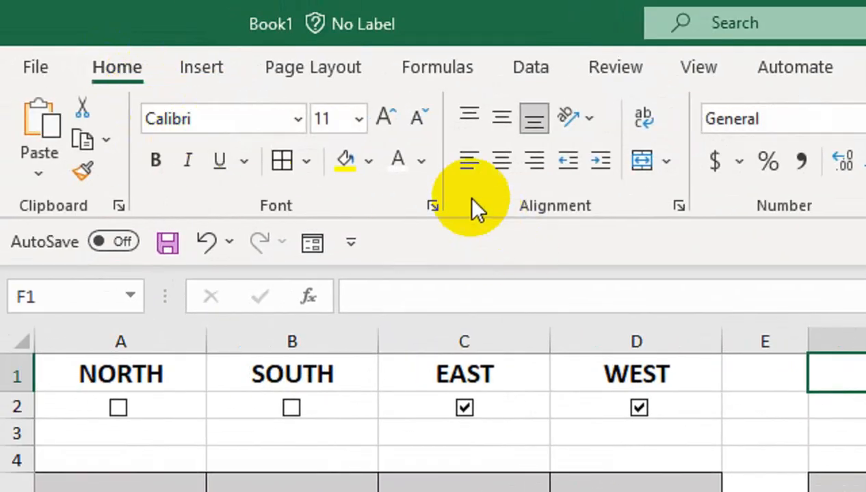
{"action": "left_click", "coordinate": [422, 158]}
{"action": "left_click", "coordinate": [419, 272]}
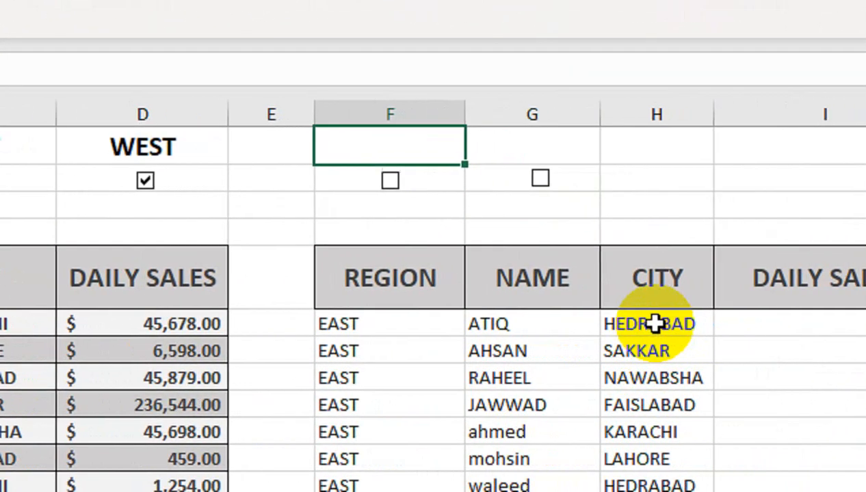
Copy KARACHI from cell C6 of the source table into cell F1
{"action": "left_click", "coordinate": [655, 325]}
{"action": "left_click", "coordinate": [168, 325]}
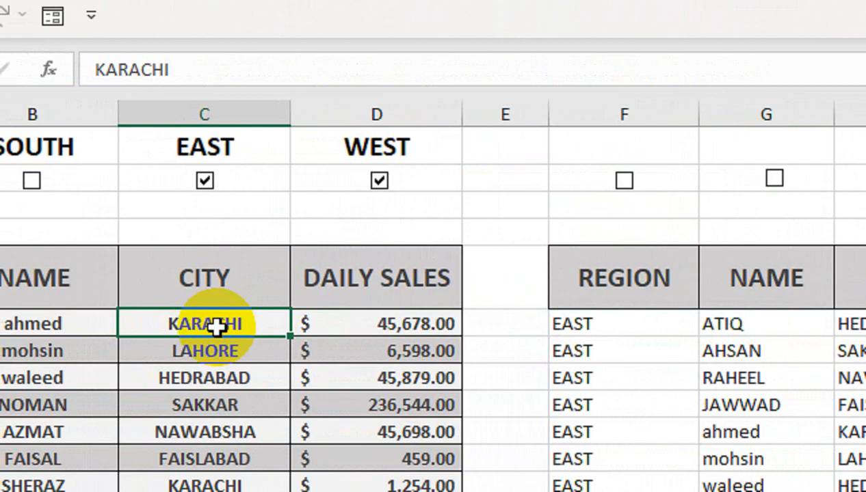
{"action": "key", "text": "ctrl+c"}
{"action": "left_click", "coordinate": [566, 139]}
{"action": "key", "text": "ctrl+v"}
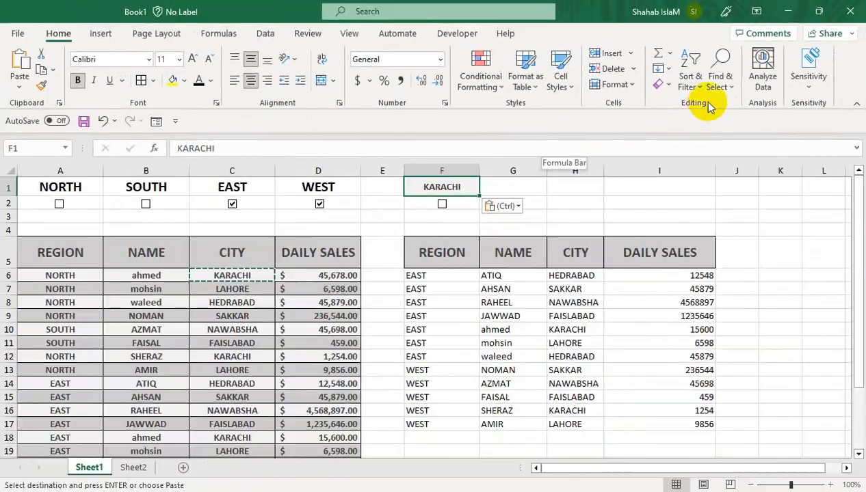
Clear the pasted formatting from cell F1 and apply the SOUTH heading's format to it
{"action": "left_click", "coordinate": [660, 86]}
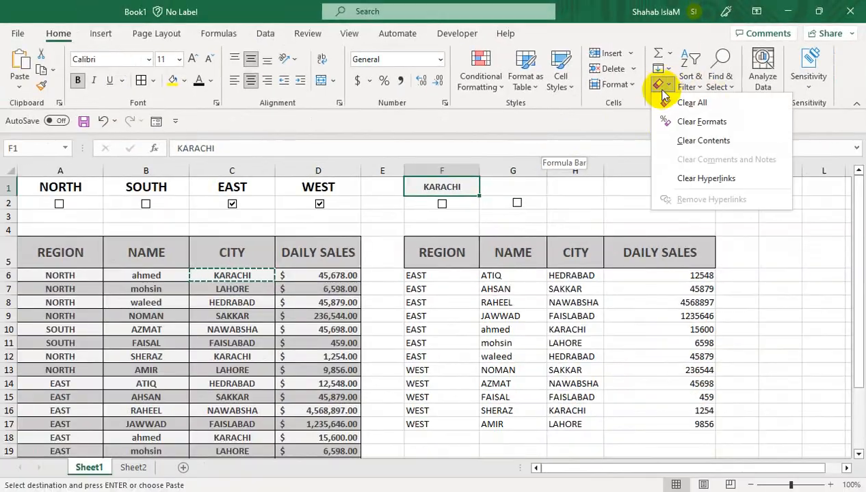
{"action": "left_click", "coordinate": [667, 121]}
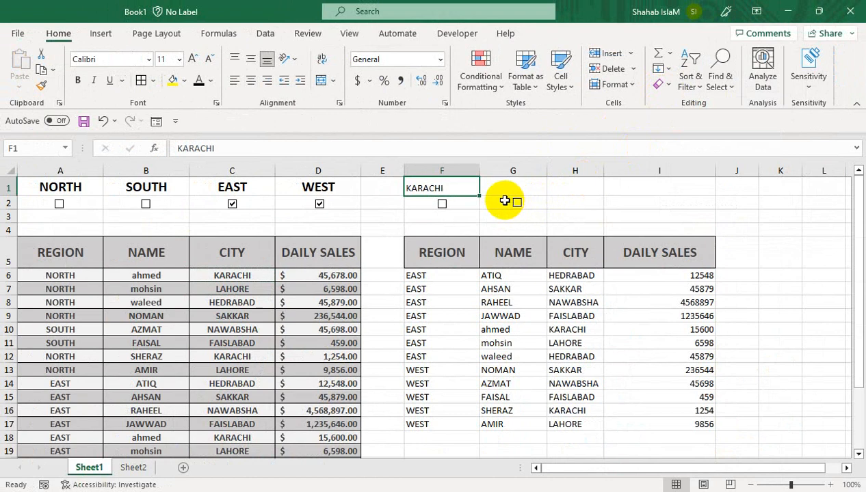
{"action": "left_click", "coordinate": [171, 188]}
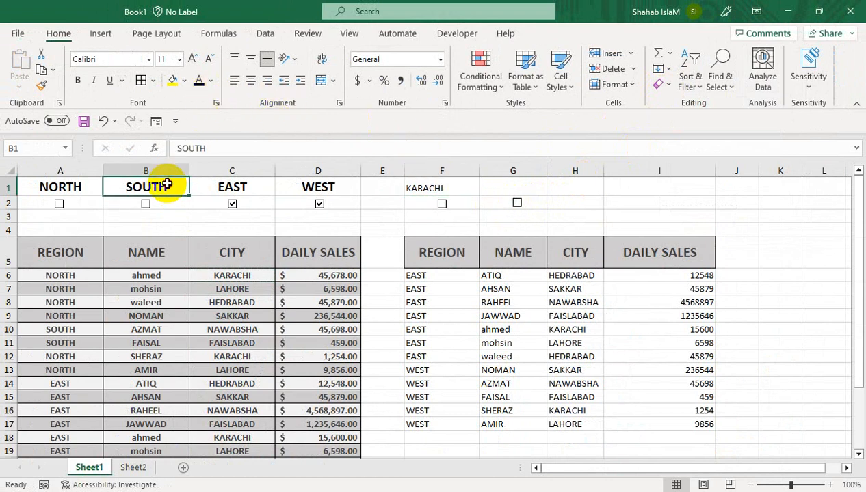
{"action": "left_click", "coordinate": [443, 187]}
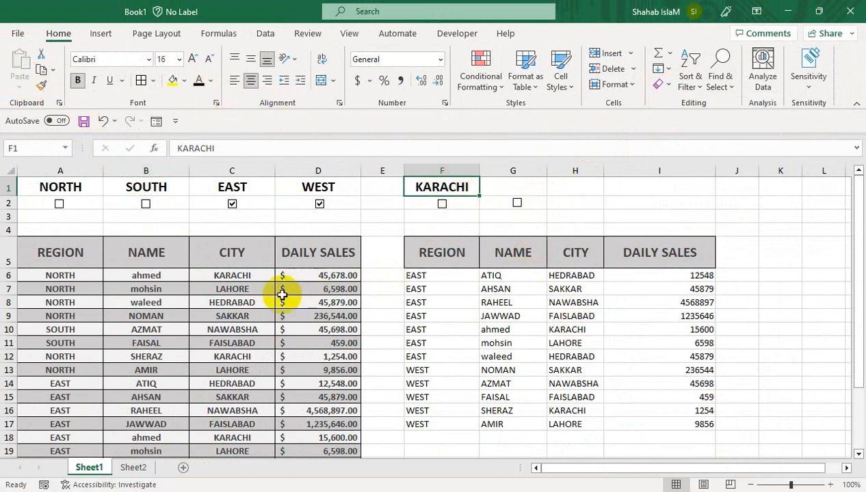
Copy LAHORE, HEDRABAD and SAKKAR from the source CITY column into cells G1, H1 and I1 respectively
{"action": "left_click", "coordinate": [249, 290]}
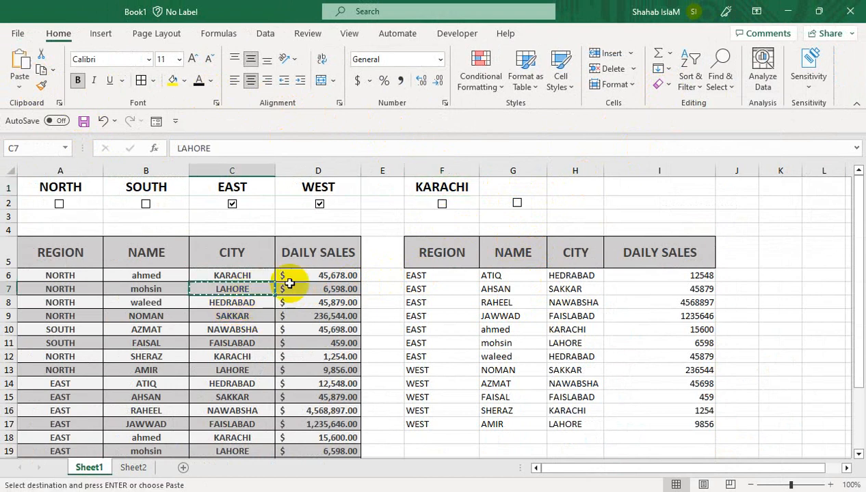
{"action": "left_click", "coordinate": [507, 187]}
{"action": "key", "text": "ctrl+v"}
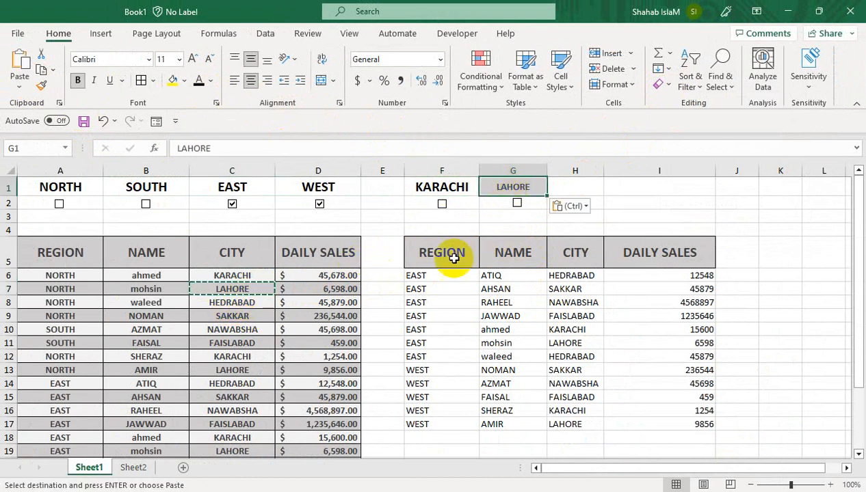
{"action": "left_click", "coordinate": [249, 316]}
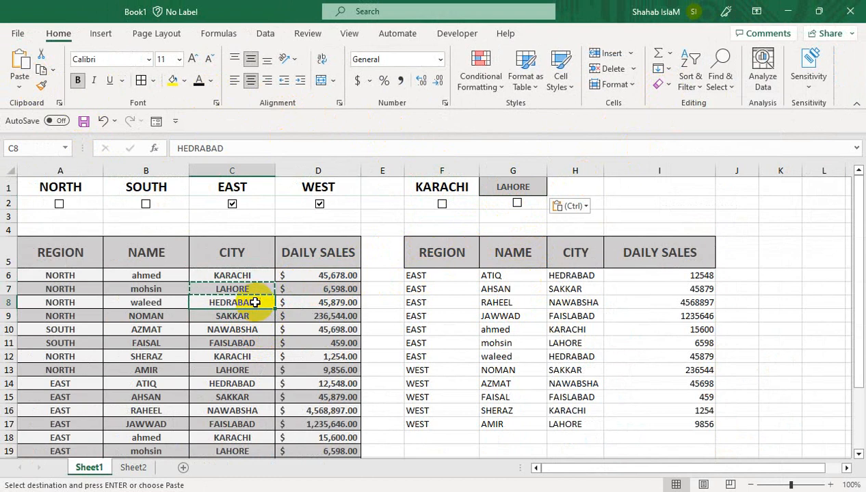
{"action": "left_click", "coordinate": [586, 187]}
{"action": "key", "text": "ctrl+v"}
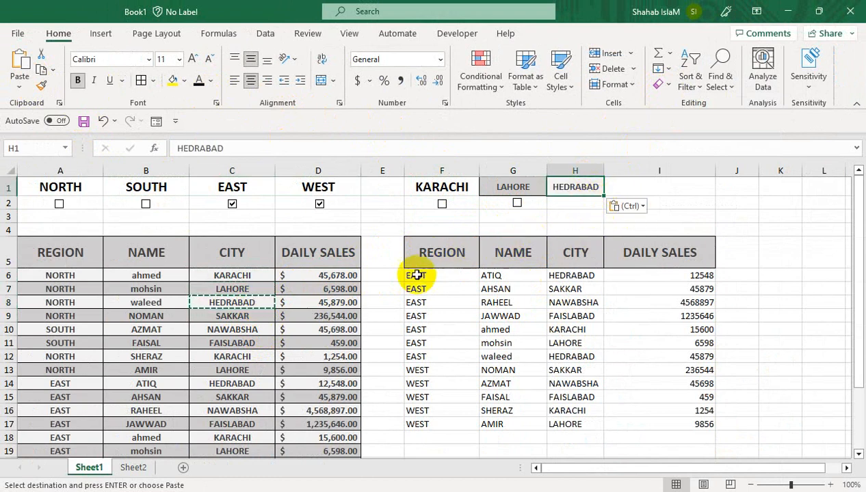
{"action": "left_click", "coordinate": [235, 398]}
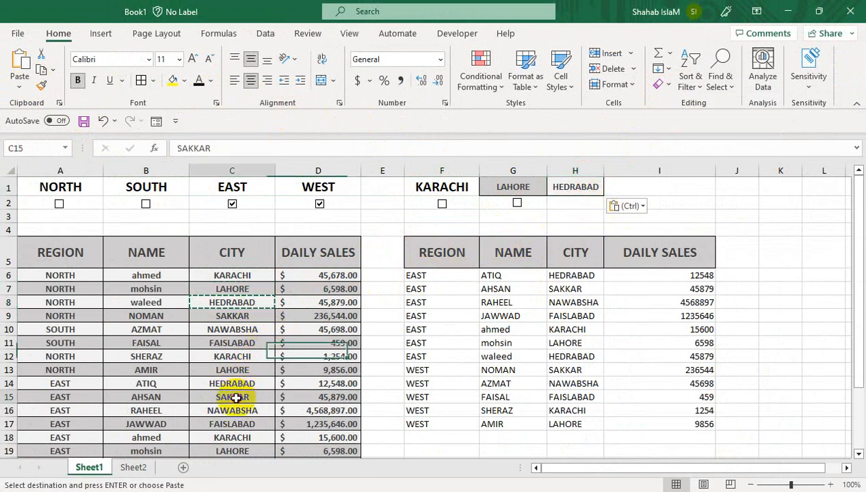
{"action": "key", "text": "ctrl+c"}
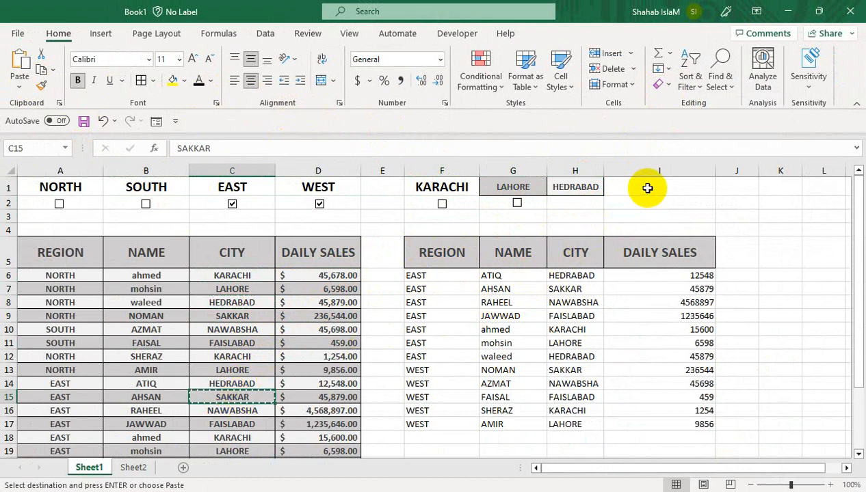
{"action": "left_click", "coordinate": [647, 188]}
{"action": "key", "text": "ctrl+v"}
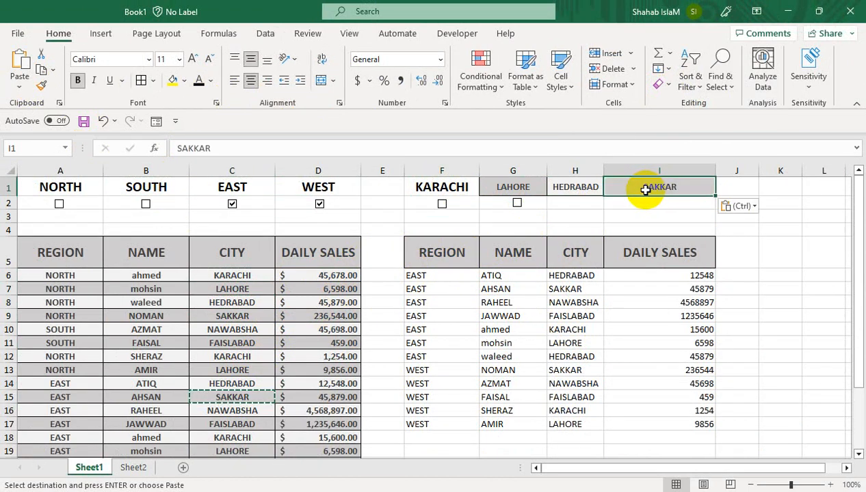
Apply the KARACHI heading's format to G1:I1 and widen column H to fit HEDRABAD
{"action": "left_click_drag", "start_coordinate": [599, 171], "coordinate": [612, 170]}
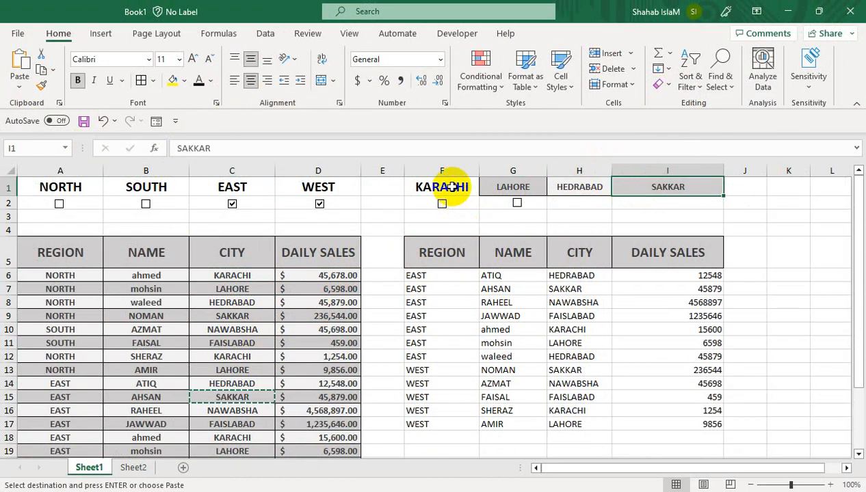
{"action": "left_click", "coordinate": [441, 187]}
{"action": "left_click", "coordinate": [41, 85]}
{"action": "mouse_move", "coordinate": [537, 188]}
{"action": "left_mouse_down"}
{"action": "mouse_move", "coordinate": [641, 194]}
{"action": "mouse_move", "coordinate": [620, 170]}
{"action": "left_mouse_up"}
{"action": "left_click", "coordinate": [617, 170]}
Duplicate the check box under LAHORE into cells H2 and I2 under HEDRABAD and SAKKAR
{"action": "right_click", "coordinate": [516, 207]}
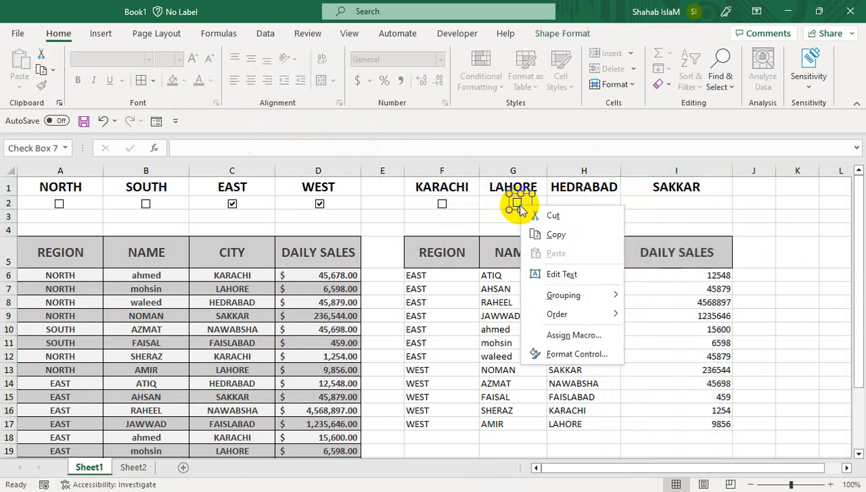
{"action": "key", "text": "Escape"}
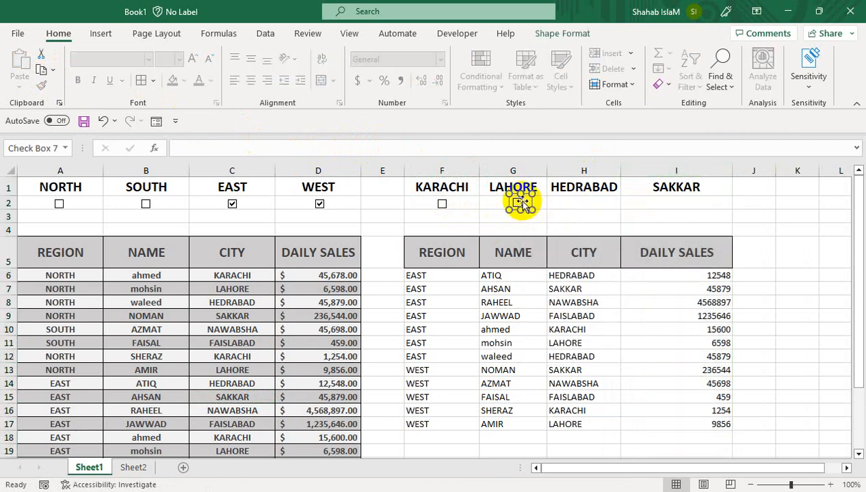
{"action": "left_click_drag", "start_coordinate": [534, 206], "coordinate": [677, 207]}
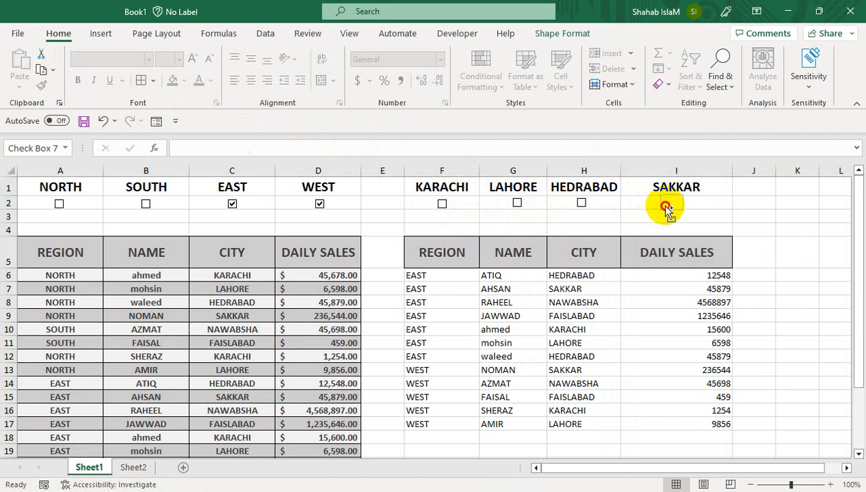
Link the KARACHI check box to cell $F$2 through its control format settings
{"action": "right_click", "coordinate": [441, 205]}
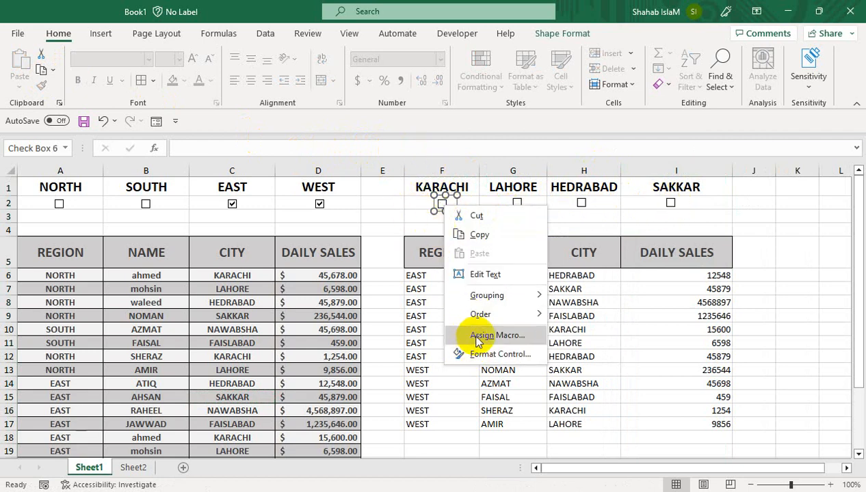
{"action": "key", "text": "Escape"}
{"action": "key", "text": "ctrl+1"}
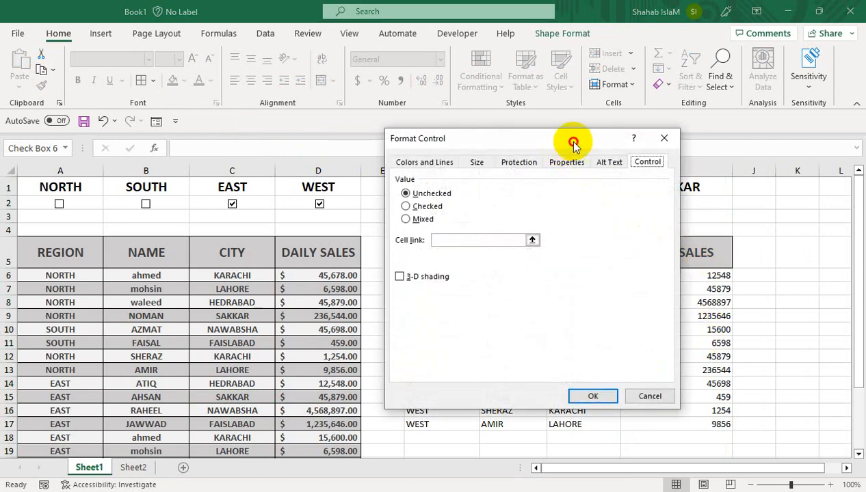
{"action": "left_click_drag", "start_coordinate": [572, 143], "coordinate": [719, 205]}
{"action": "left_click", "coordinate": [615, 299]}
{"action": "left_click", "coordinate": [413, 207]}
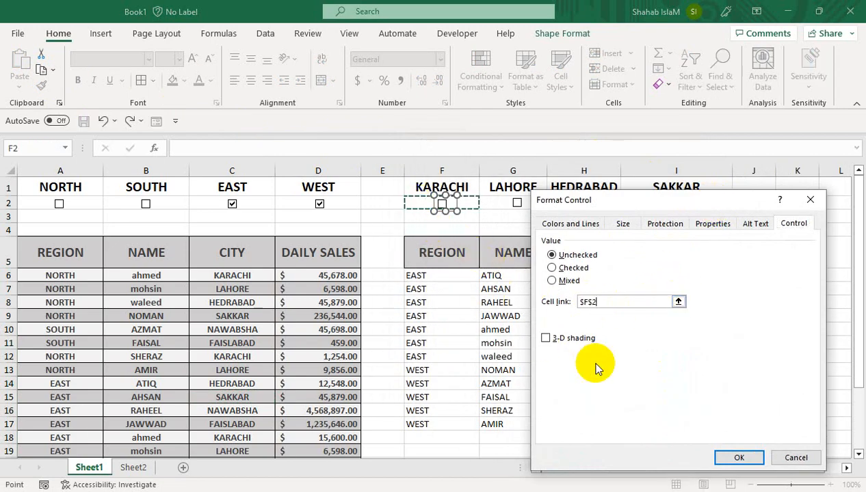
{"action": "left_click", "coordinate": [737, 458]}
Link the LAHORE check box to cell $G$2 through its control format settings
{"action": "right_click", "coordinate": [520, 206]}
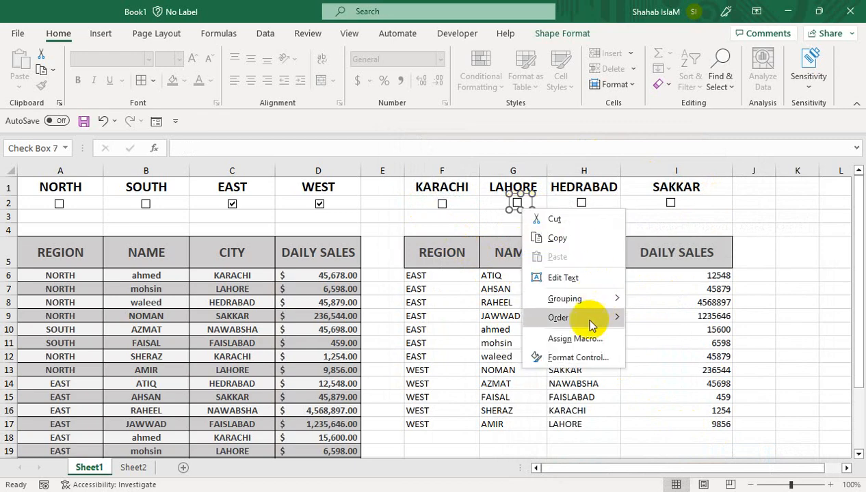
{"action": "left_click", "coordinate": [576, 357]}
{"action": "left_click", "coordinate": [602, 304]}
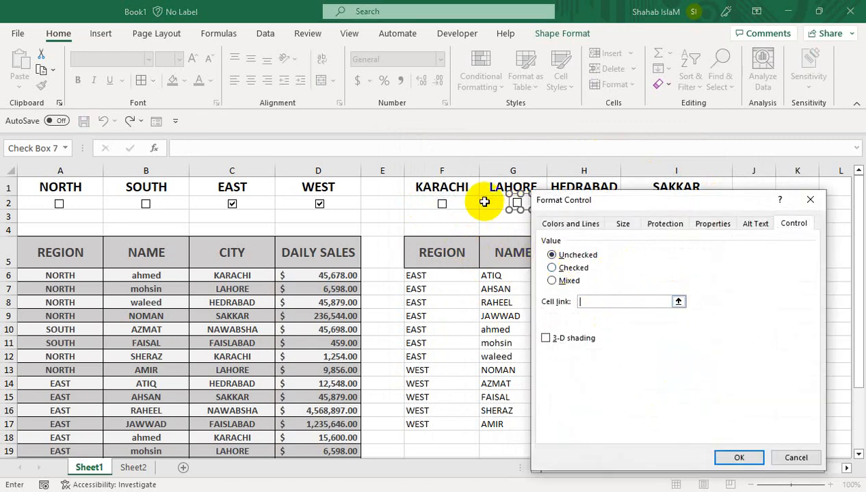
{"action": "left_click", "coordinate": [497, 206]}
{"action": "left_click", "coordinate": [719, 457]}
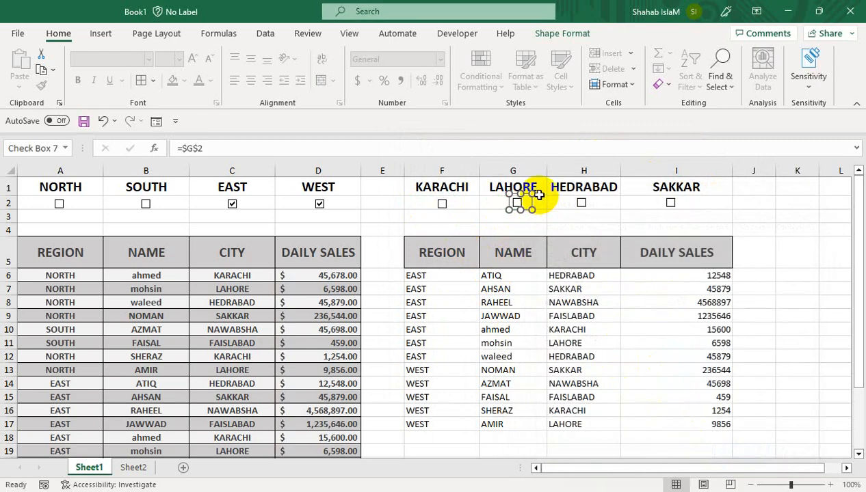
Link the HEDRABAD check box to cell $H$2 through its control format settings
{"action": "left_click_drag", "start_coordinate": [518, 203], "coordinate": [637, 203]}
{"action": "right_click", "coordinate": [584, 203]}
{"action": "left_click", "coordinate": [602, 349]}
{"action": "left_click", "coordinate": [560, 206]}
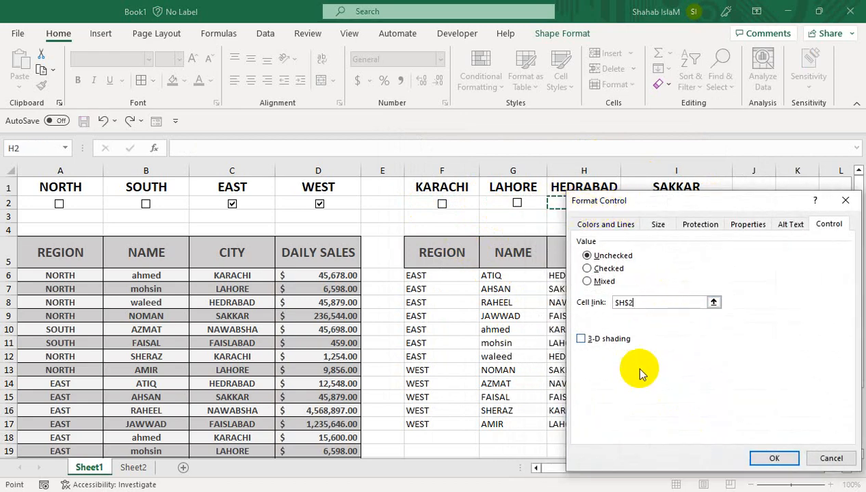
{"action": "left_click", "coordinate": [771, 458]}
Link the SAKKAR check box to cell $I$2 through its control format settings
{"action": "left_click_drag", "start_coordinate": [668, 207], "coordinate": [668, 205]}
{"action": "right_click", "coordinate": [668, 205]}
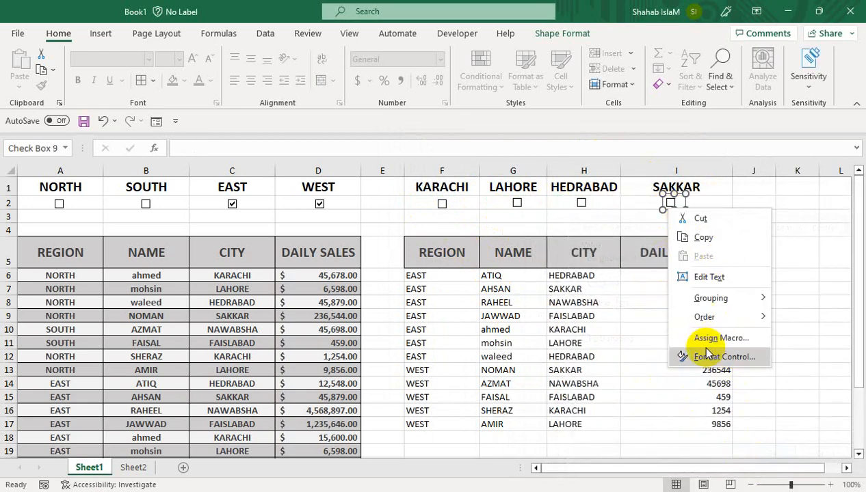
{"action": "left_click", "coordinate": [692, 349]}
{"action": "left_click_drag", "start_coordinate": [612, 199], "coordinate": [633, 245]}
{"action": "left_click", "coordinate": [634, 206]}
{"action": "key", "text": "Return"}
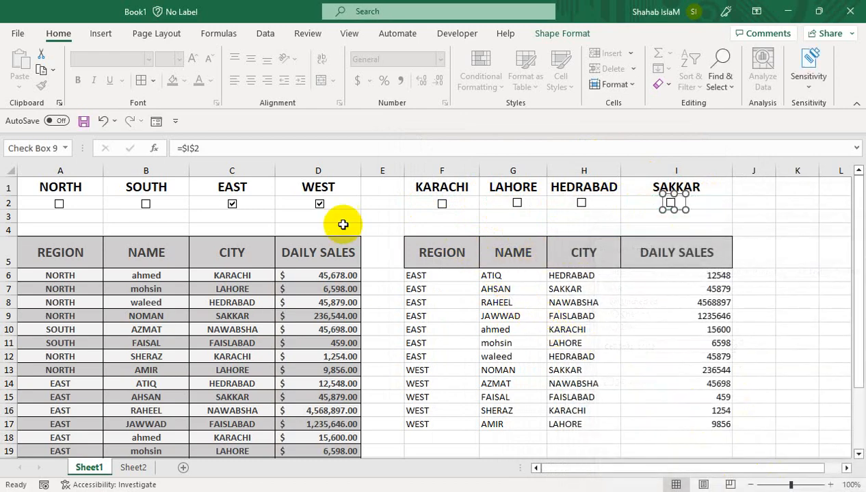
Enter the formula =IF(F2=TRUE,F1,"") in cell F3 below the KARACHI check box
{"action": "left_click", "coordinate": [438, 219]}
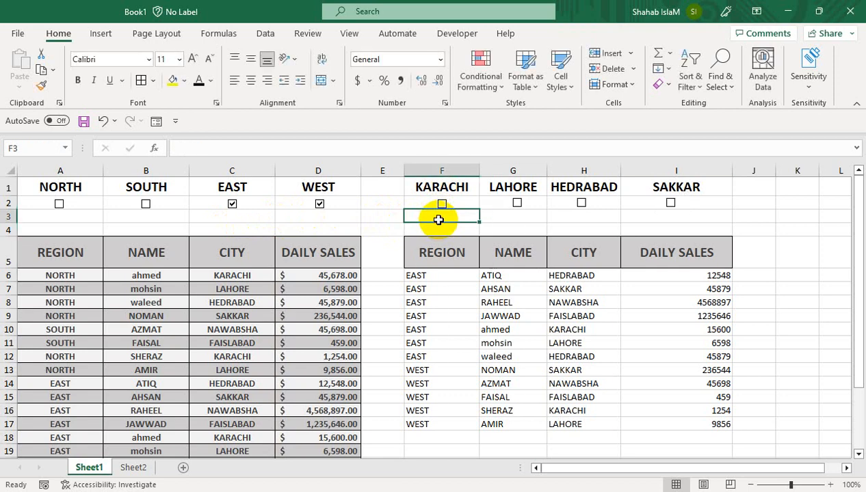
{"action": "type", "text": "=IF("}
{"action": "key", "text": "Up"}
{"action": "key", "text": "Up"}
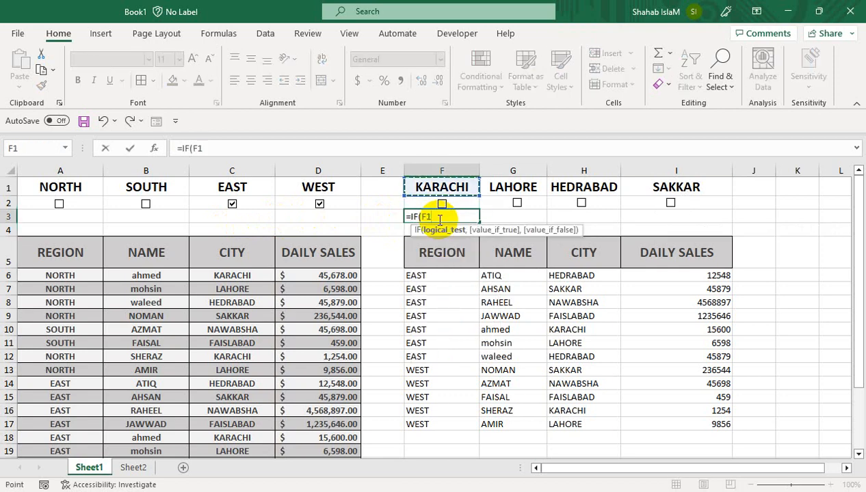
{"action": "key", "text": "Down"}
{"action": "type", "text": "=TRUE"}
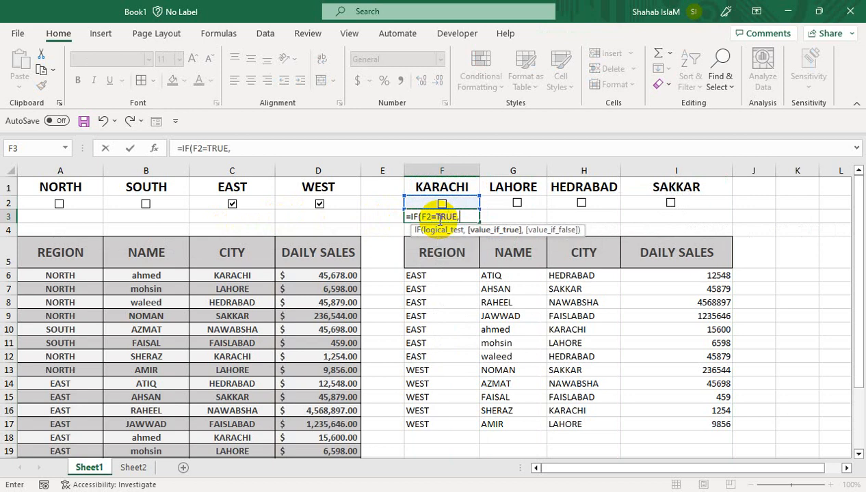
{"action": "key", "text": "Up"}
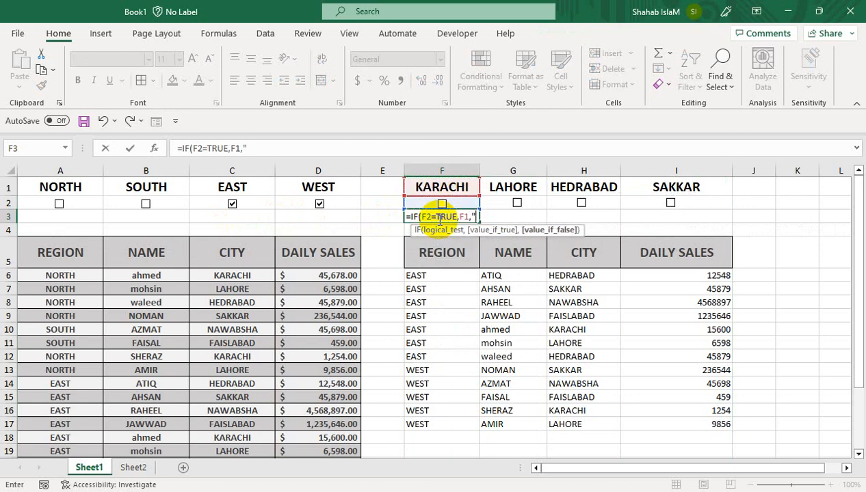
{"action": "key", "text": "Return"}
Fill the IF formula from cell F3 across to I3 and deselect the range
{"action": "left_click_drag", "start_coordinate": [438, 216], "coordinate": [676, 216]}
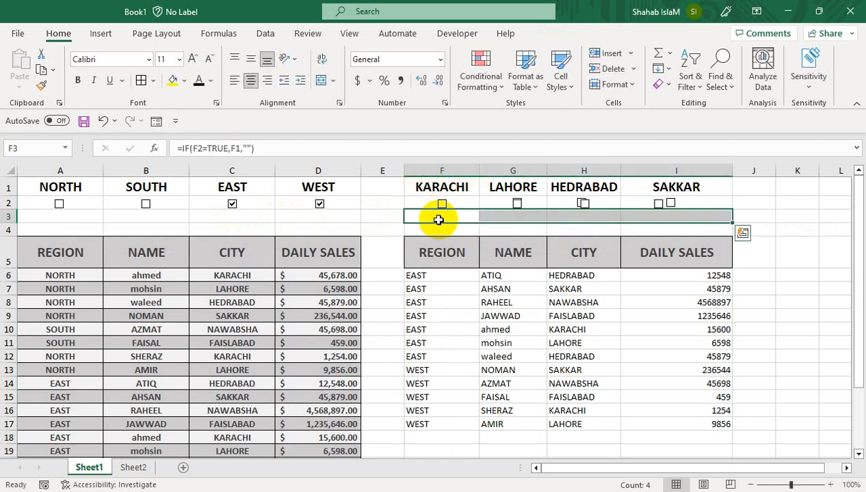
{"action": "key", "text": "ctrl+q"}
{"action": "left_click", "coordinate": [506, 240]}
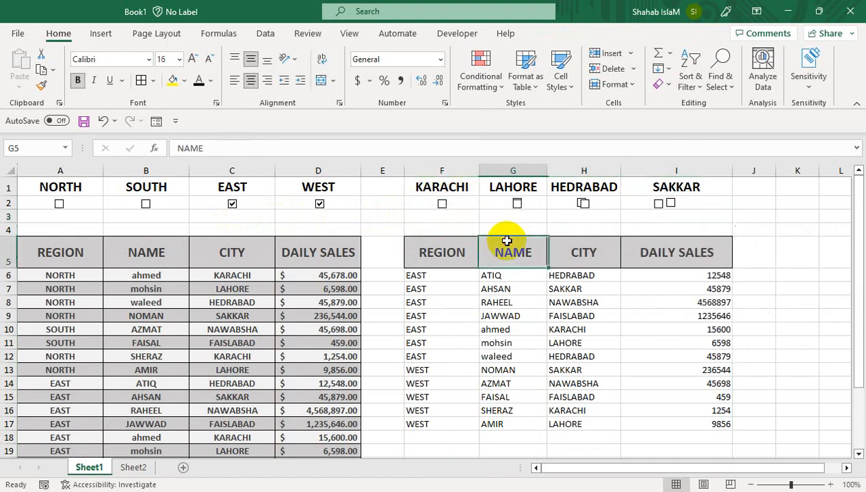
Undo the last formula fill and move the IF formula from cell F3 to F4
{"action": "key", "text": "ctrl+z"}
{"action": "left_click", "coordinate": [463, 213]}
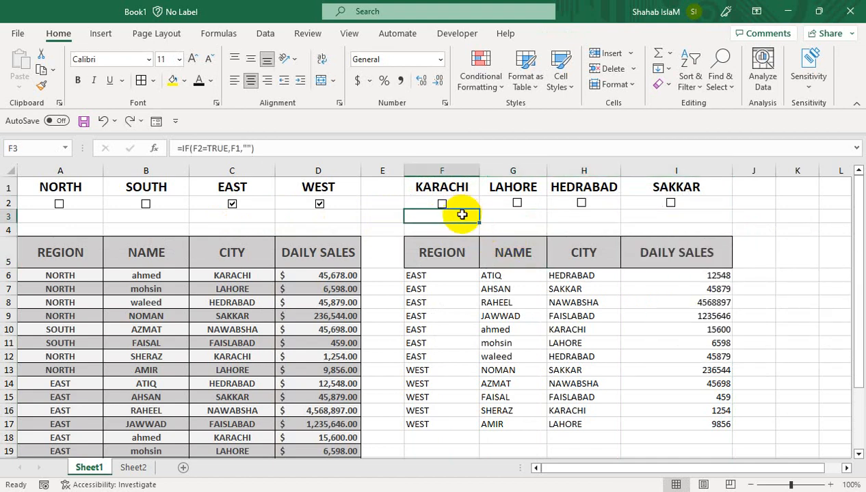
{"action": "left_click_drag", "start_coordinate": [460, 223], "coordinate": [458, 230]}
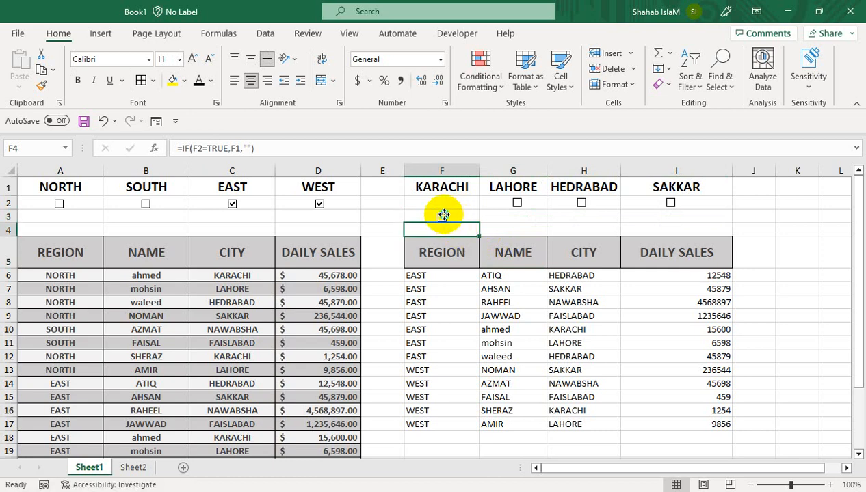
Move the KARACHI check box back up into cell F2 and check the cell references of the formula in F4
{"action": "right_click", "coordinate": [443, 216]}
{"action": "left_click", "coordinate": [434, 210]}
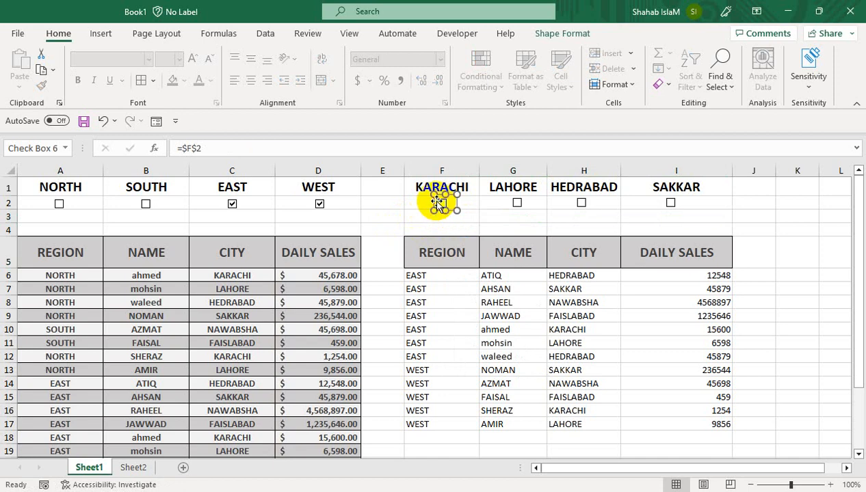
{"action": "left_click", "coordinate": [438, 225]}
{"action": "double_click", "coordinate": [441, 226]}
{"action": "key", "text": "Return"}
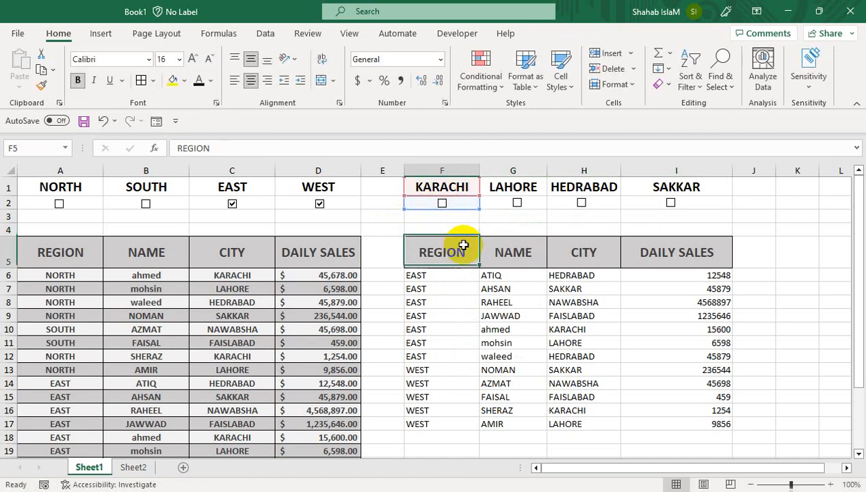
Tick the KARACHI check box and fill the IF formula from cell F4 across to I4
{"action": "left_click", "coordinate": [441, 229]}
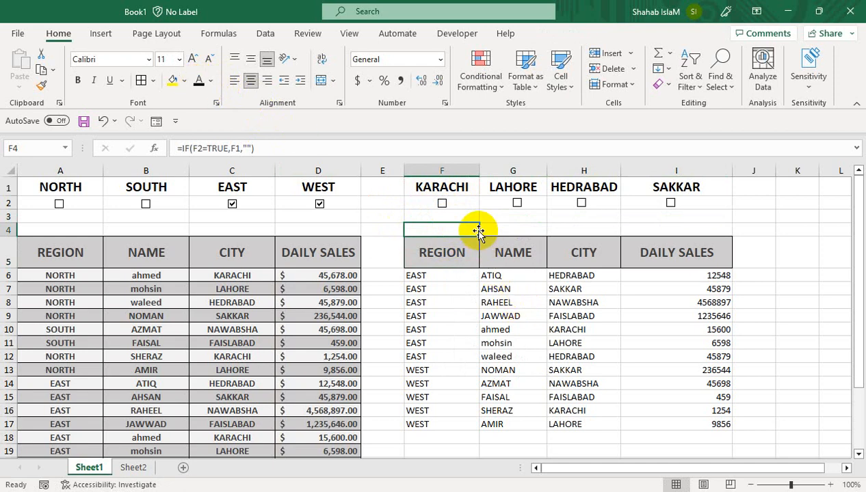
{"action": "left_click", "coordinate": [469, 255]}
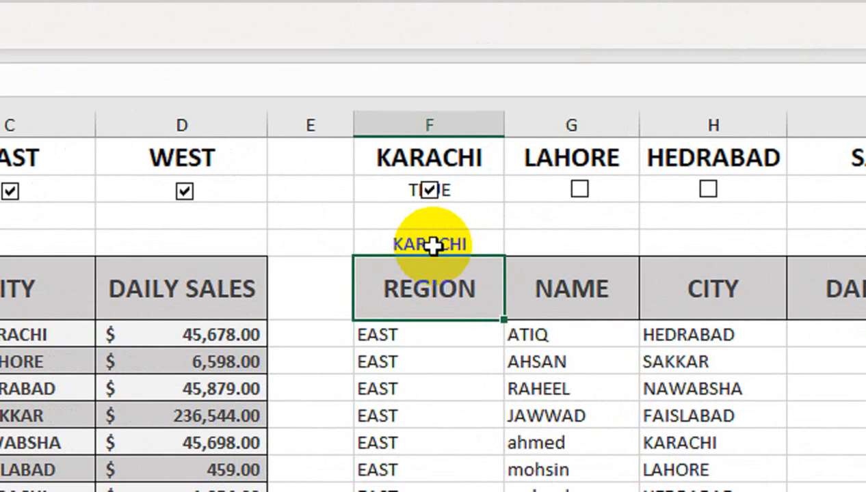
{"action": "left_click", "coordinate": [443, 230]}
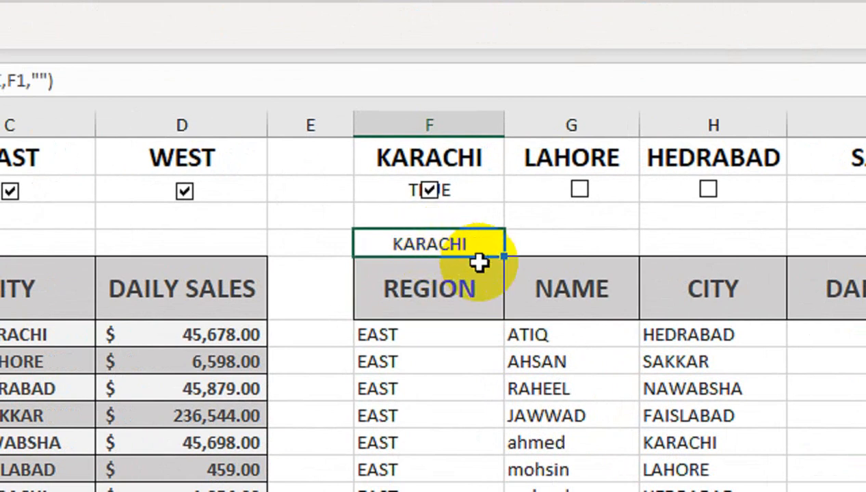
{"action": "left_click", "coordinate": [505, 261]}
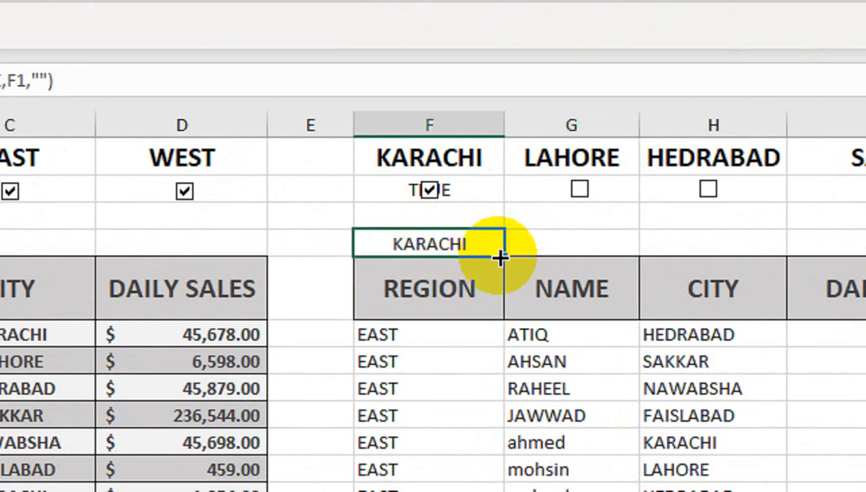
{"action": "mouse_move", "coordinate": [500, 254]}
{"action": "left_mouse_down"}
{"action": "mouse_move", "coordinate": [749, 238]}
{"action": "mouse_move", "coordinate": [649, 237]}
{"action": "left_mouse_up"}
Test the SAKKAR, HEDRABAD and LAHORE check boxes by ticking and unticking each one
{"action": "left_click", "coordinate": [629, 191]}
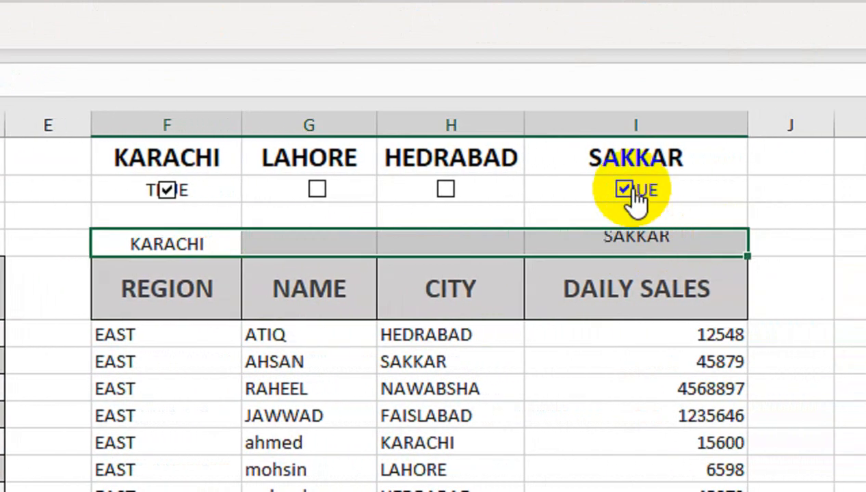
{"action": "left_click", "coordinate": [448, 193]}
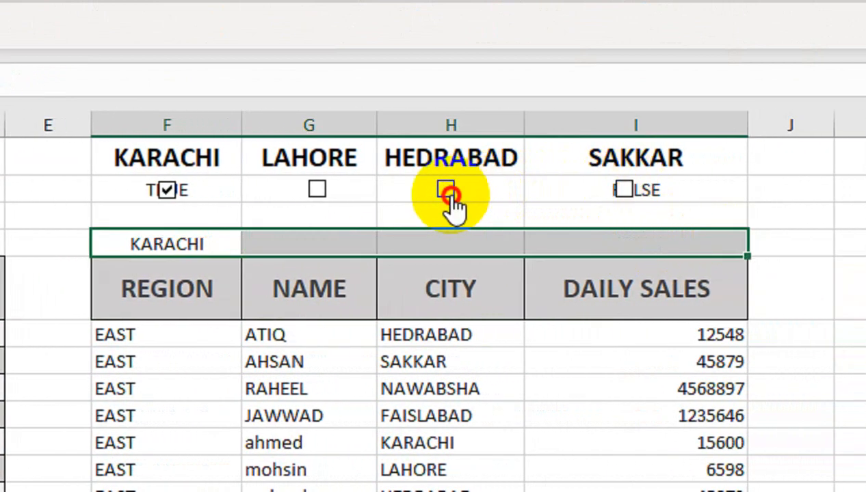
{"action": "left_click", "coordinate": [448, 193]}
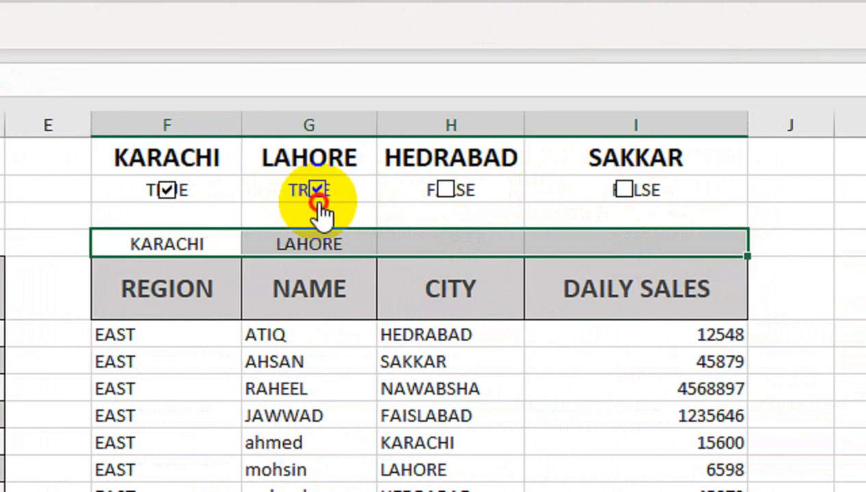
{"action": "left_click", "coordinate": [318, 201]}
Set the font color of the linked cells F2:I2 and the formula cells F4:I4 to white
{"action": "left_click_drag", "start_coordinate": [116, 191], "coordinate": [546, 190]}
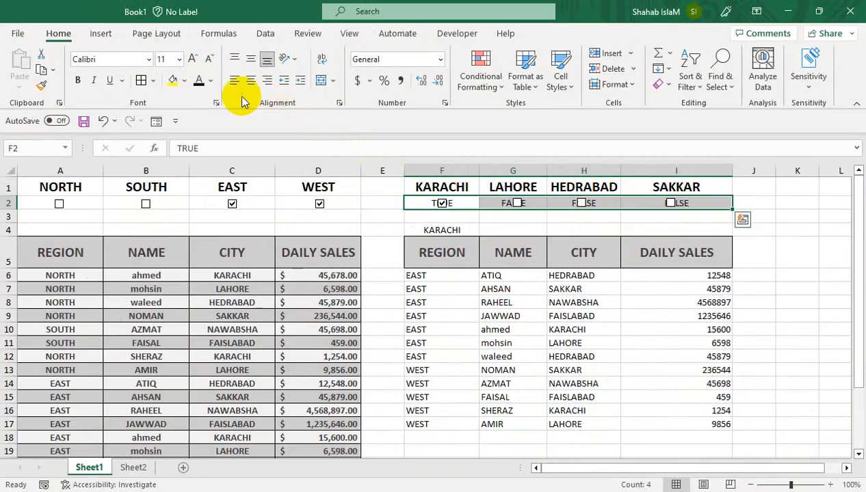
{"action": "left_click", "coordinate": [211, 80]}
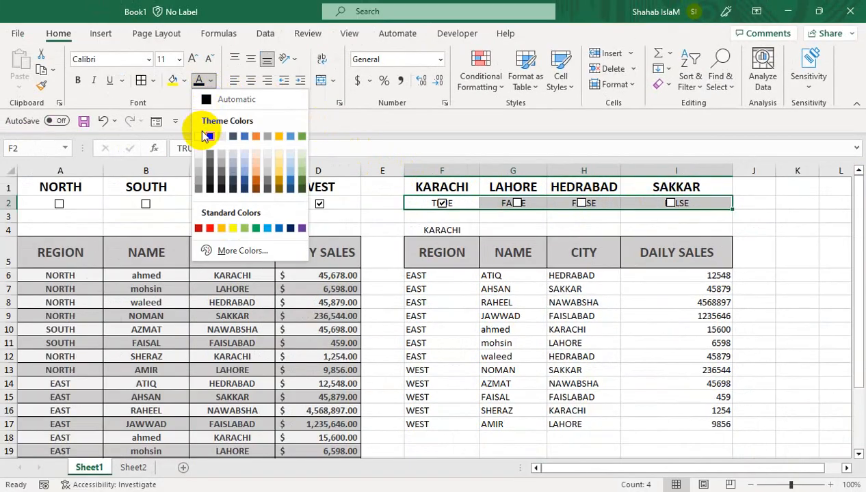
{"action": "left_click", "coordinate": [207, 136]}
{"action": "left_click_drag", "start_coordinate": [440, 230], "coordinate": [635, 227]}
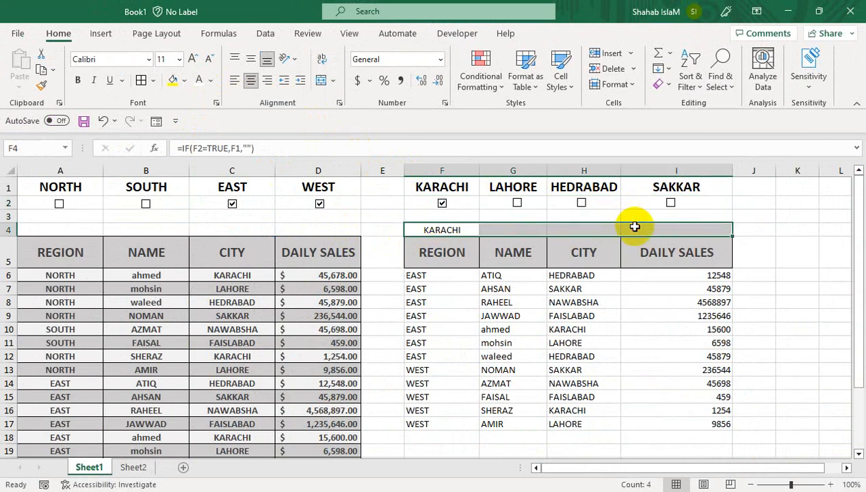
{"action": "left_click", "coordinate": [199, 81]}
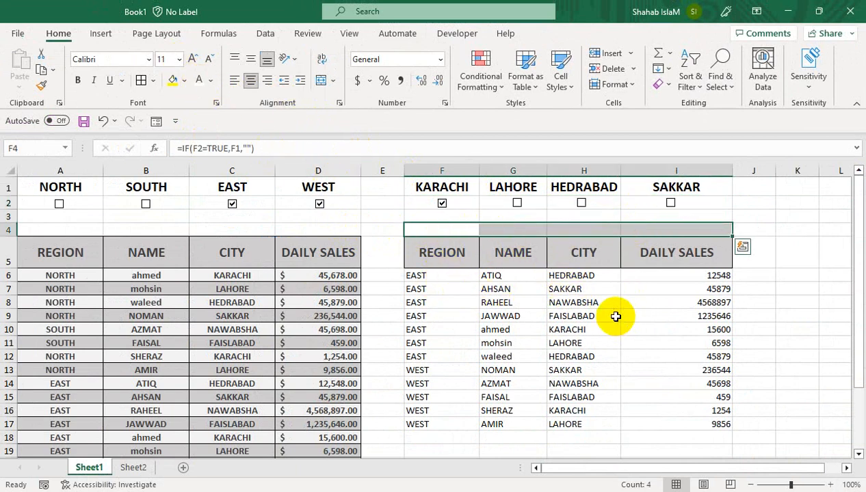
Extend the FILTER formula in cell F6 by inserting *((C5:C25=F3)+ before the "Not Found" argument
{"action": "left_click", "coordinate": [443, 266]}
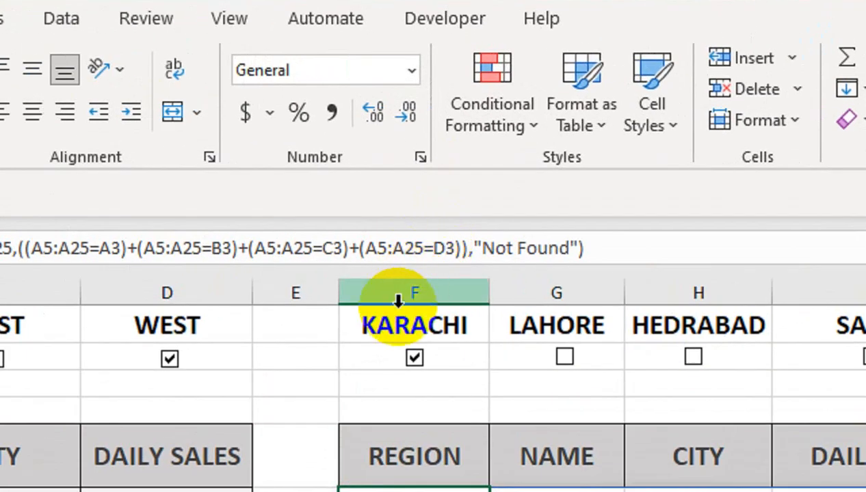
{"action": "left_click", "coordinate": [478, 248]}
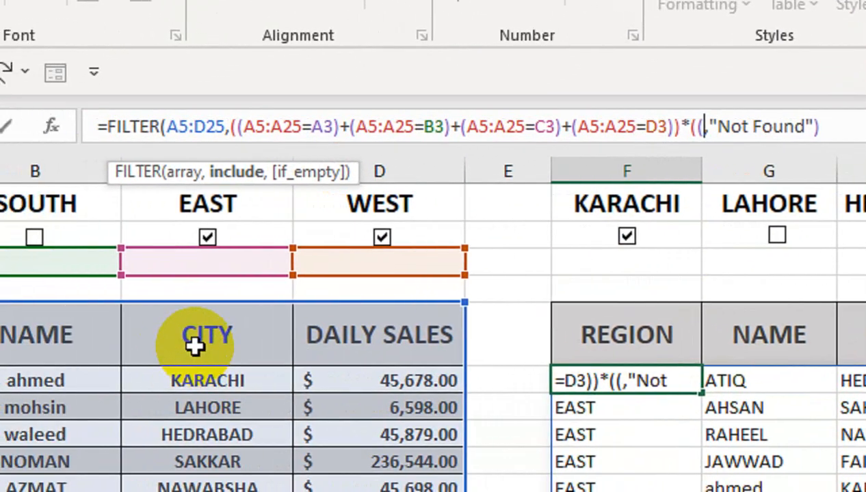
{"action": "left_click_drag", "start_coordinate": [197, 380], "coordinate": [206, 491]}
{"action": "left_click_drag", "start_coordinate": [222, 434], "coordinate": [235, 394]}
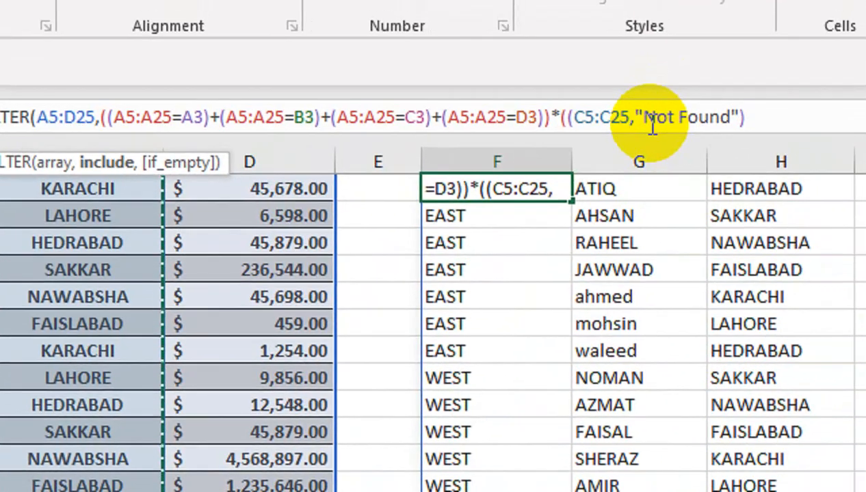
{"action": "type", "text": "=FIL"}
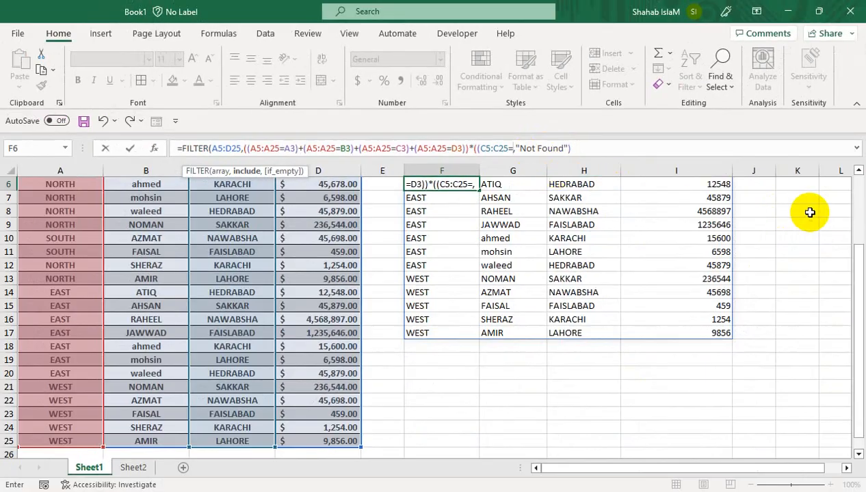
{"action": "left_click_drag", "start_coordinate": [855, 268], "coordinate": [855, 264]}
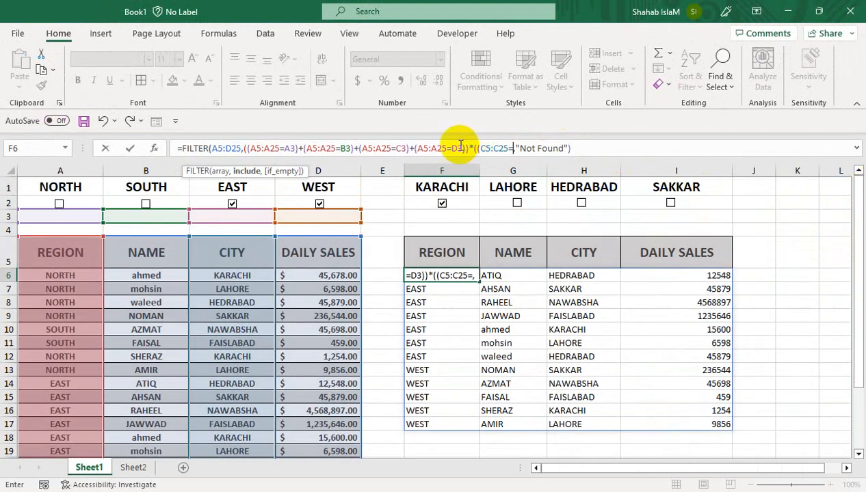
{"action": "left_click_drag", "start_coordinate": [416, 225], "coordinate": [417, 216]}
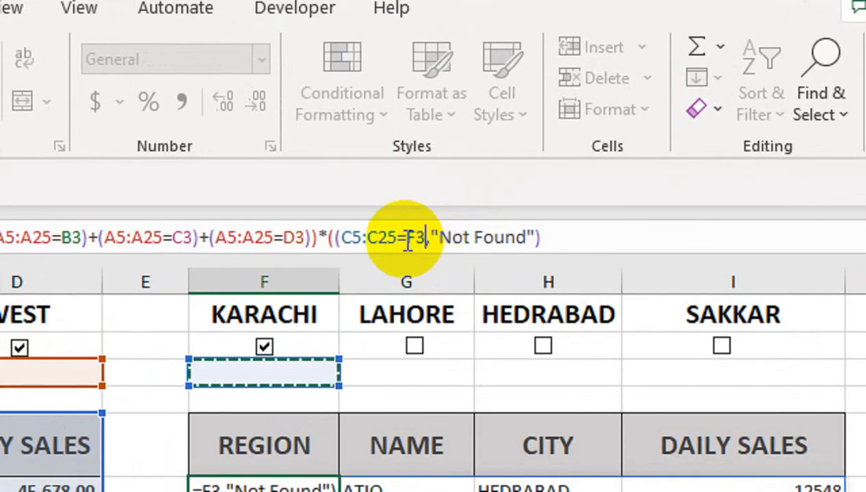
{"action": "type", "text": ")+"}
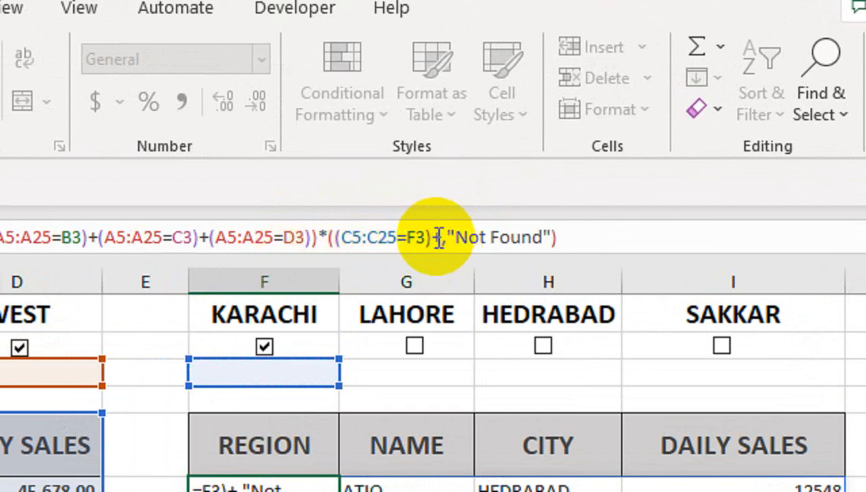
Copy the condition (C5:C25=F3) and add it three more times to the formula, joined with plus signs
{"action": "left_click_drag", "start_coordinate": [438, 239], "coordinate": [339, 243]}
{"action": "key", "text": "ctrl+c"}
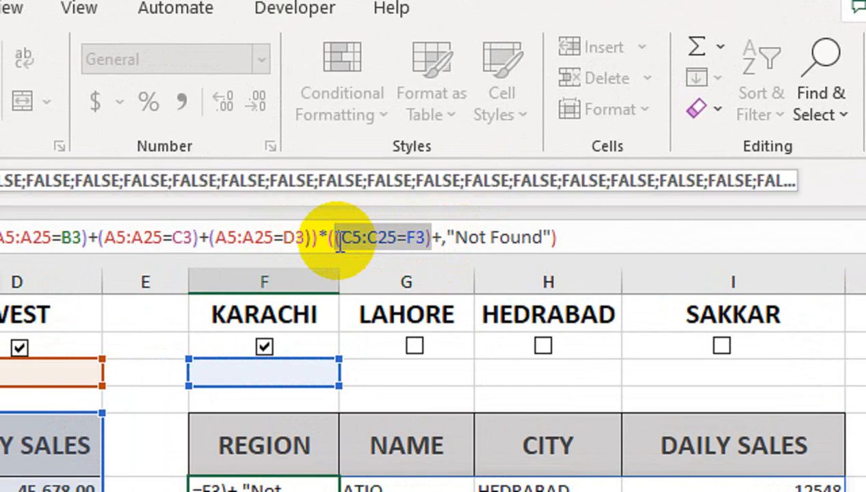
{"action": "left_click", "coordinate": [441, 238]}
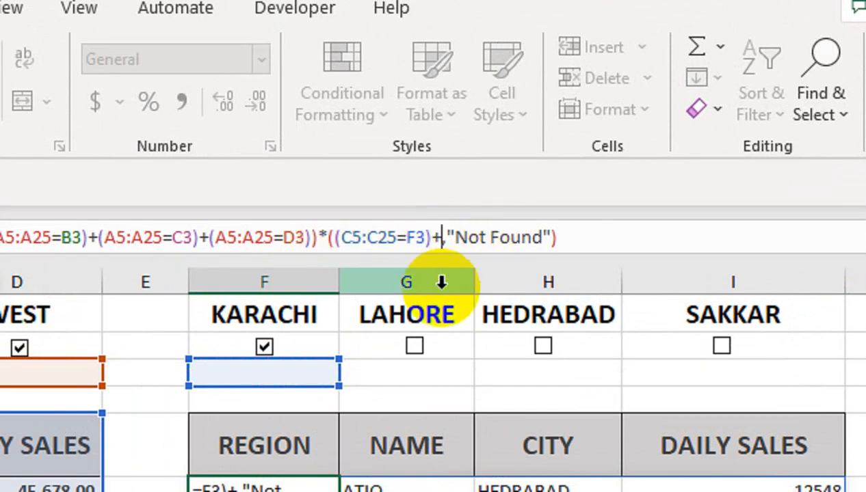
{"action": "key", "text": "ctrl+v"}
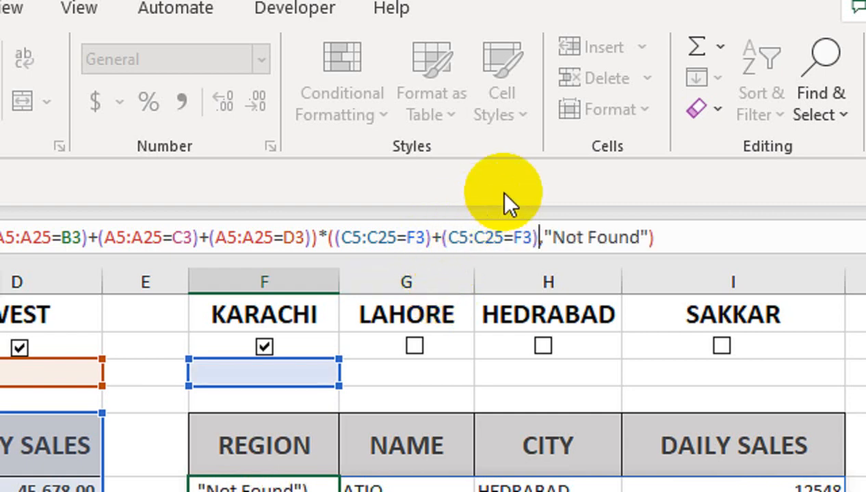
{"action": "type", "text": "+"}
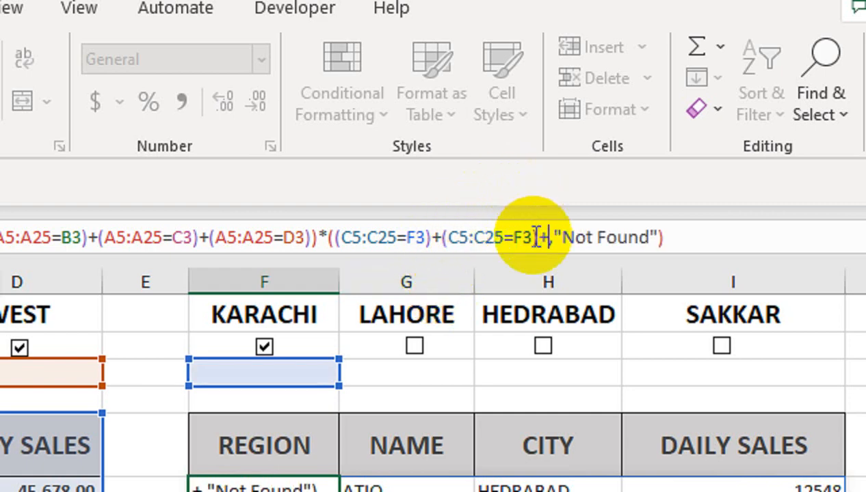
{"action": "key", "text": "ctrl+v"}
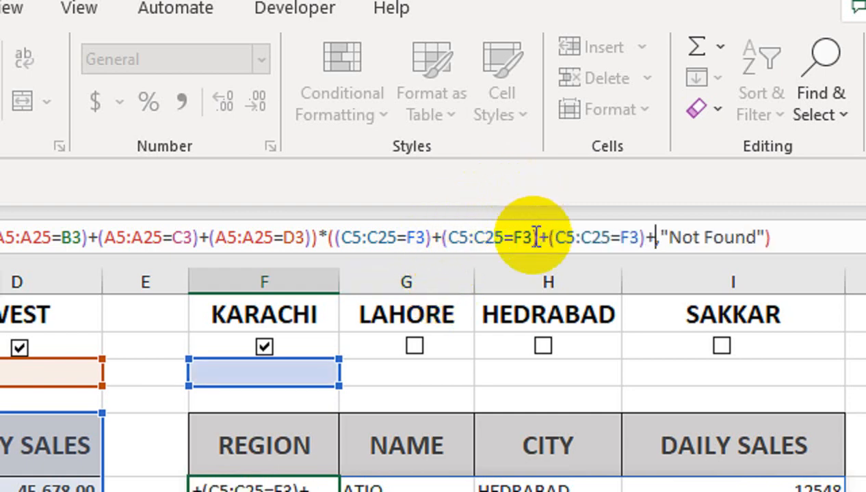
{"action": "key", "text": "ctrl+v"}
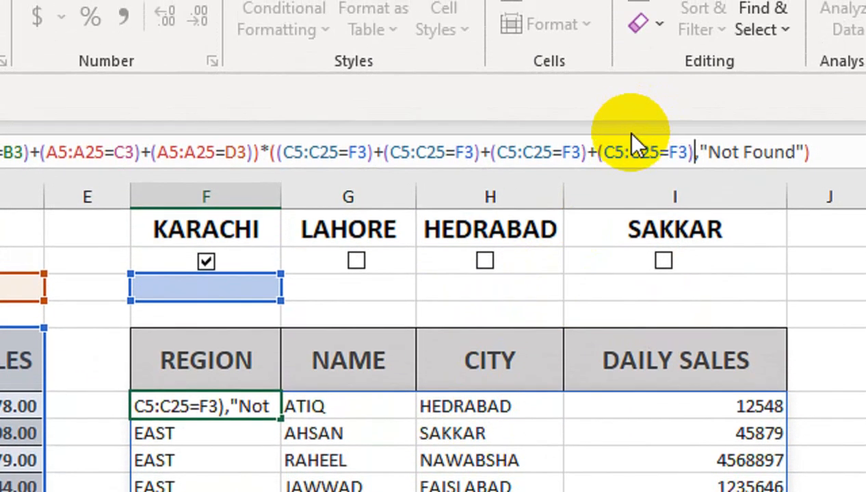
Change the first three city conditions to reference G3, H3 and I3, and close the city group with a parenthesis after the last condition
{"action": "left_click", "coordinate": [359, 155]}
{"action": "key", "text": "BackSpace"}
{"action": "type", "text": "g"}
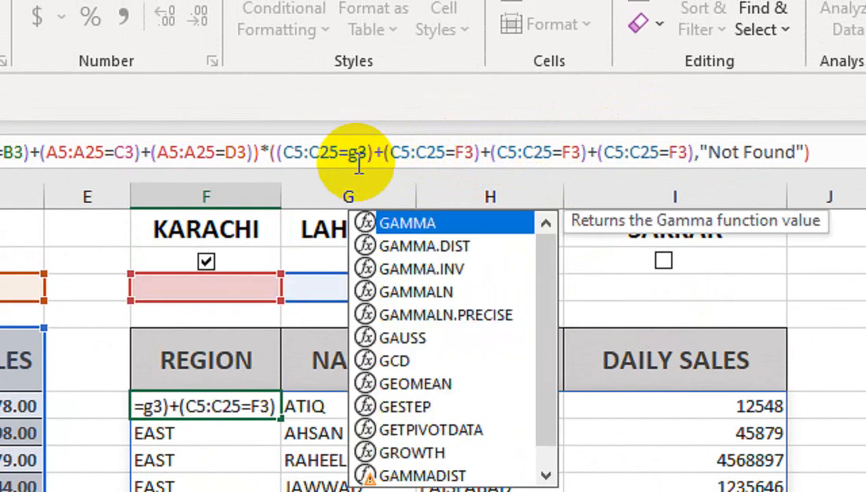
{"action": "key", "text": "BackSpace"}
{"action": "type", "text": "G"}
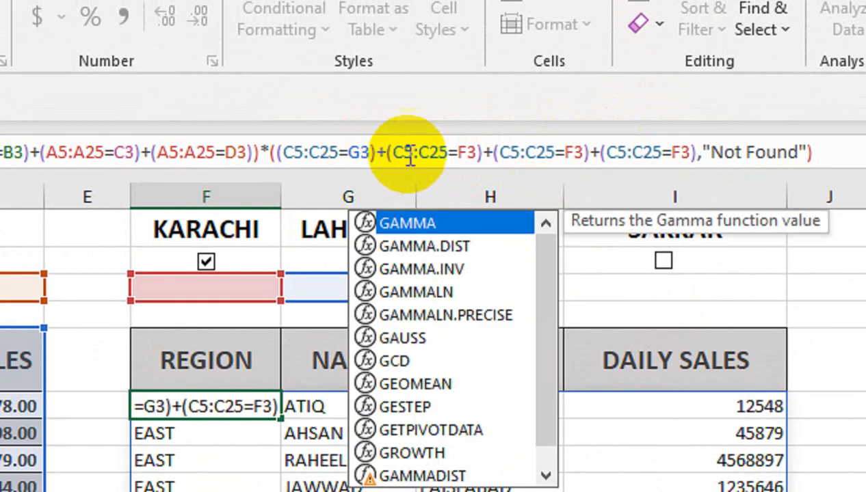
{"action": "left_click", "coordinate": [472, 152]}
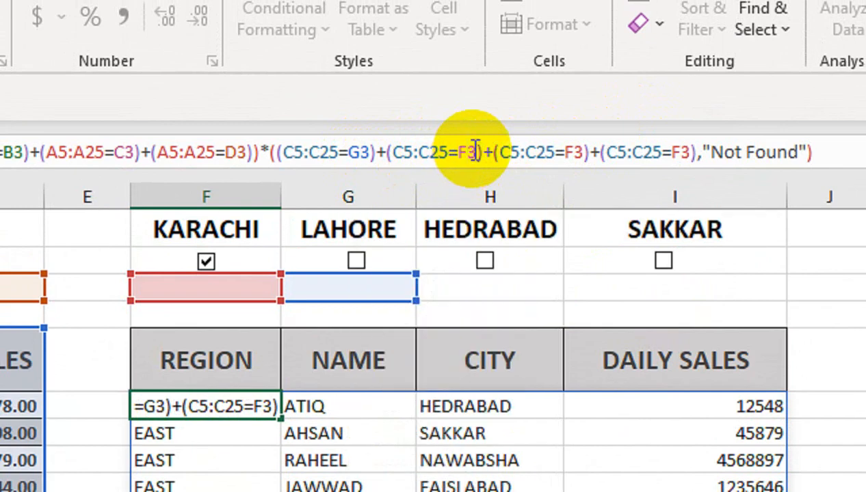
{"action": "key", "text": "BackSpace"}
{"action": "type", "text": "H"}
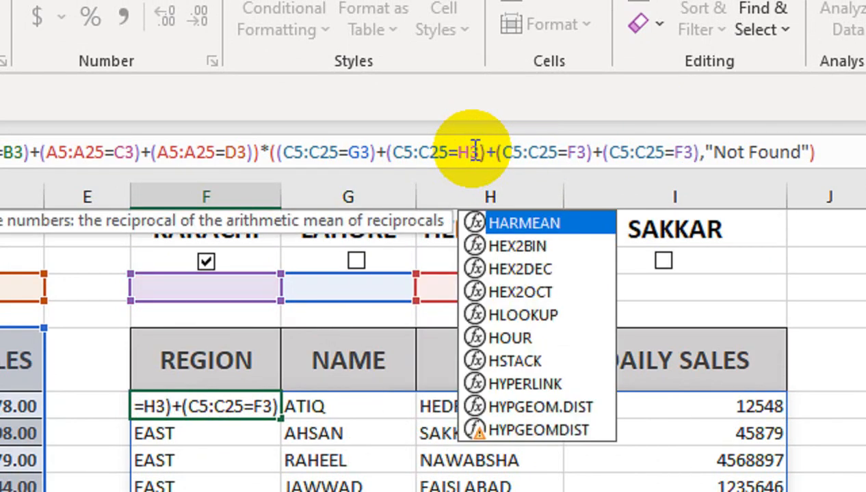
{"action": "left_click", "coordinate": [575, 152]}
{"action": "key", "text": "BackSpace"}
{"action": "type", "text": "I"}
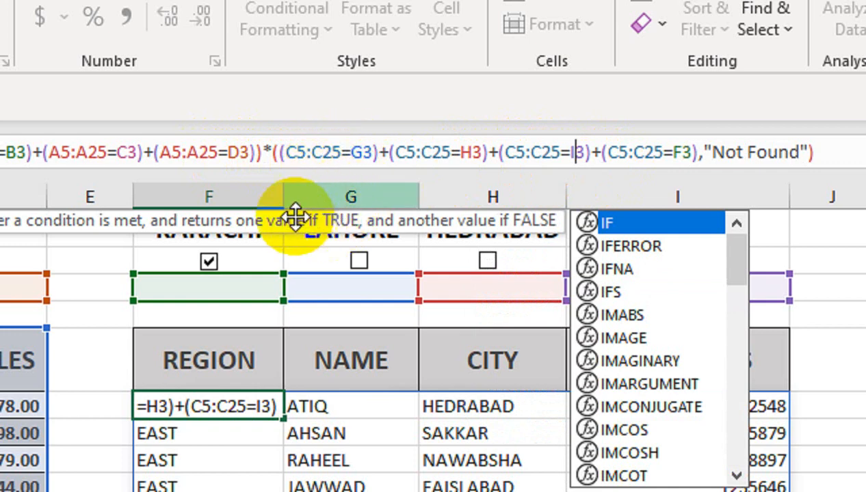
{"action": "left_click", "coordinate": [368, 154]}
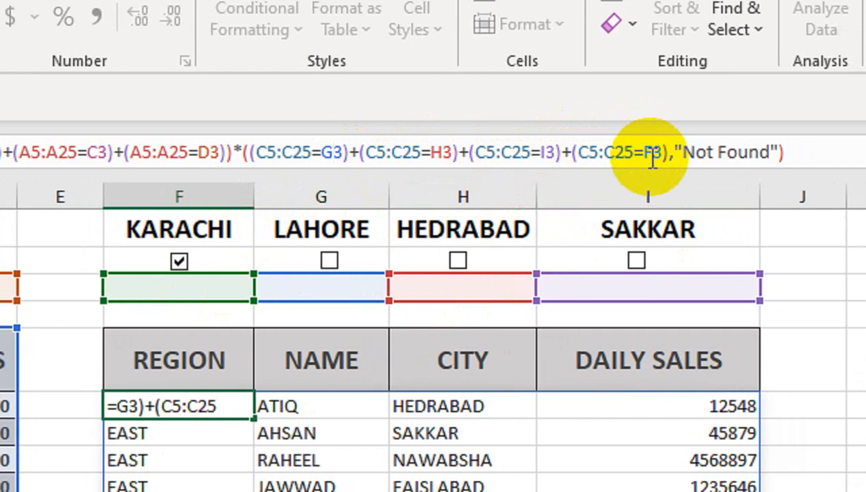
{"action": "left_click", "coordinate": [661, 154]}
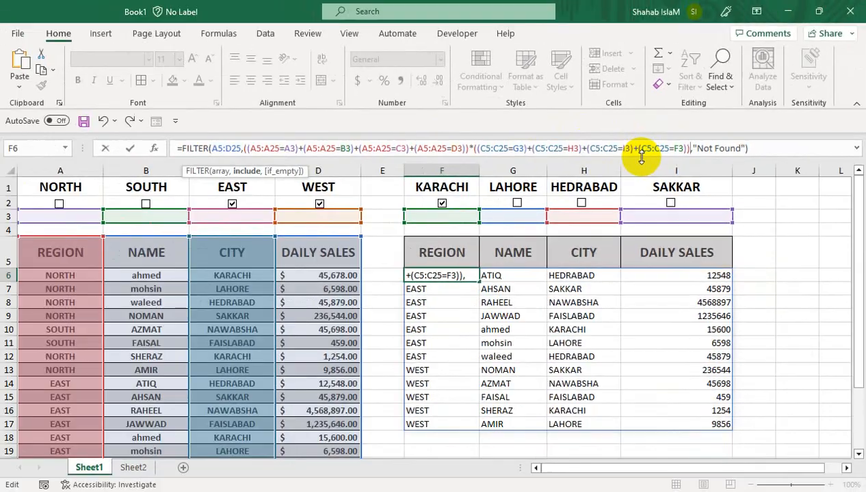
Move the condition (C5:C25=F3) to the front of the city group in F6's FILTER formula, joined with a plus sign, and remove the trailing plus
{"action": "key", "text": "Return"}
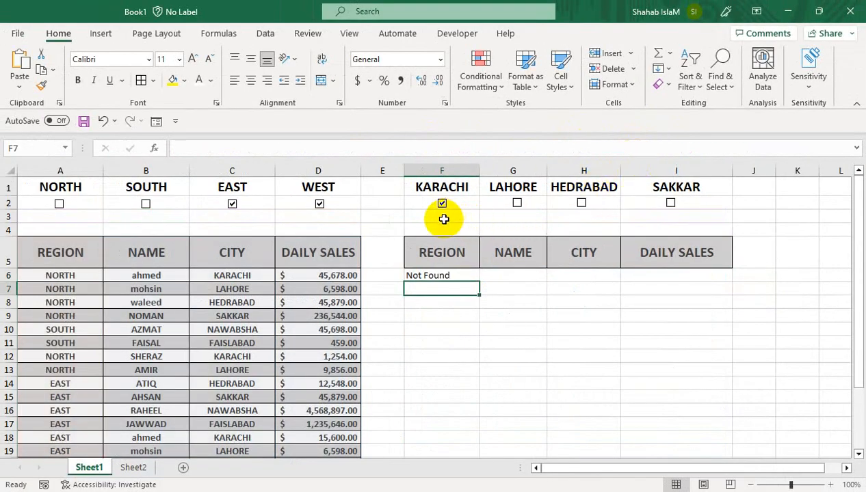
{"action": "double_click", "coordinate": [446, 275]}
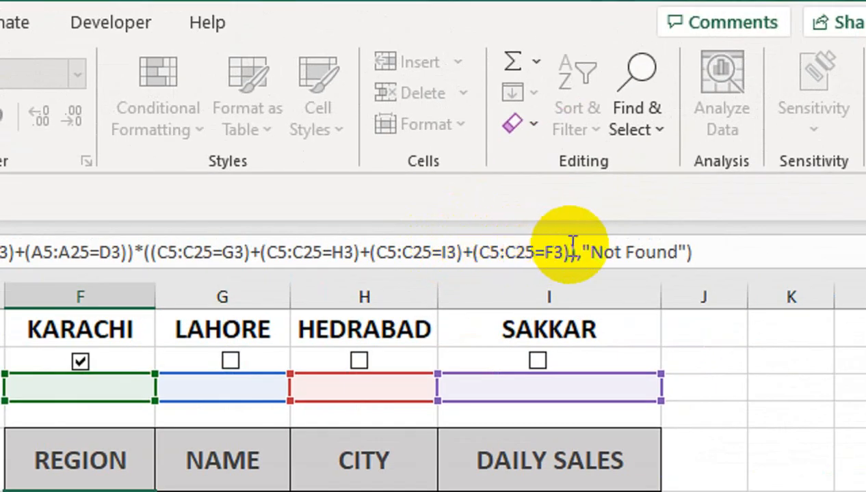
{"action": "left_click", "coordinate": [685, 145]}
{"action": "left_click_drag", "start_coordinate": [568, 248], "coordinate": [480, 254]}
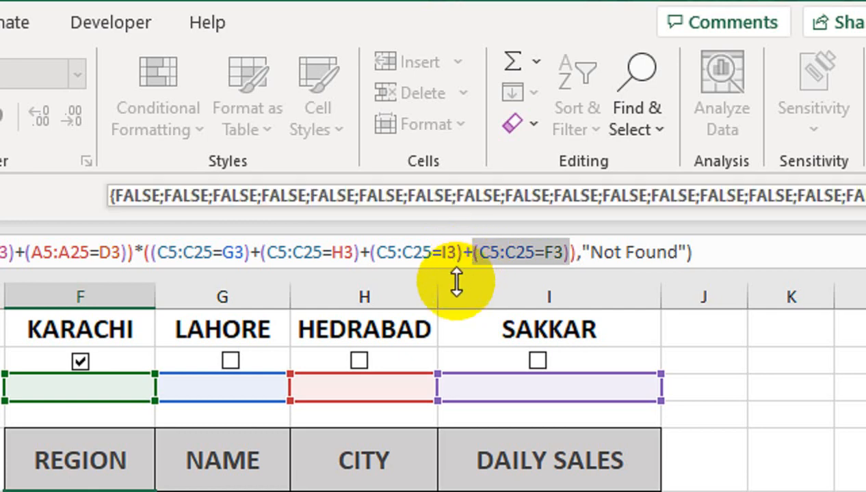
{"action": "key", "text": "BackSpace"}
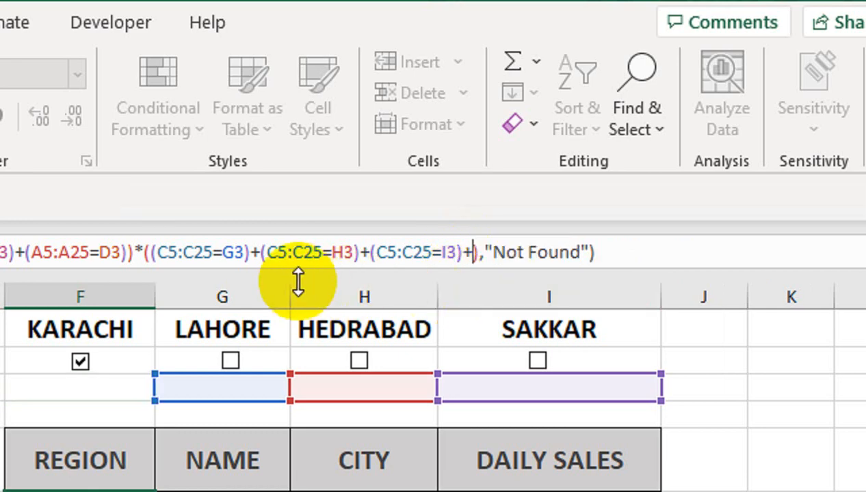
{"action": "left_click", "coordinate": [216, 251]}
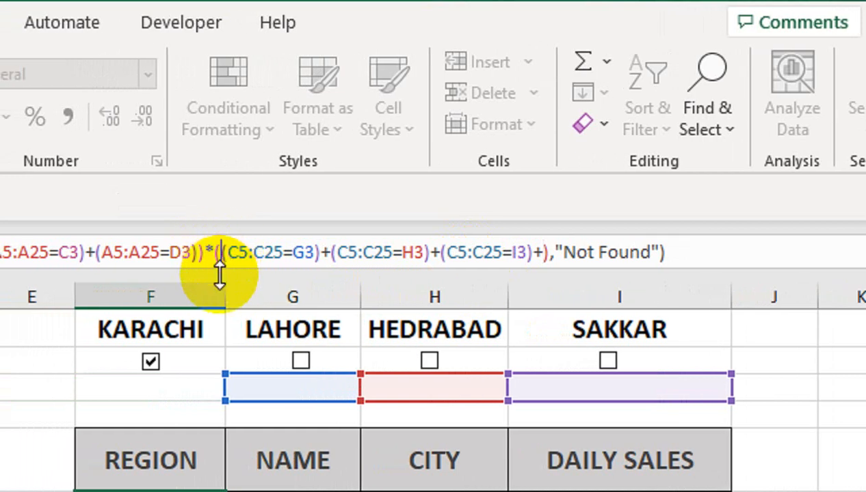
{"action": "key", "text": "ctrl+v"}
{"action": "type", "text": "+"}
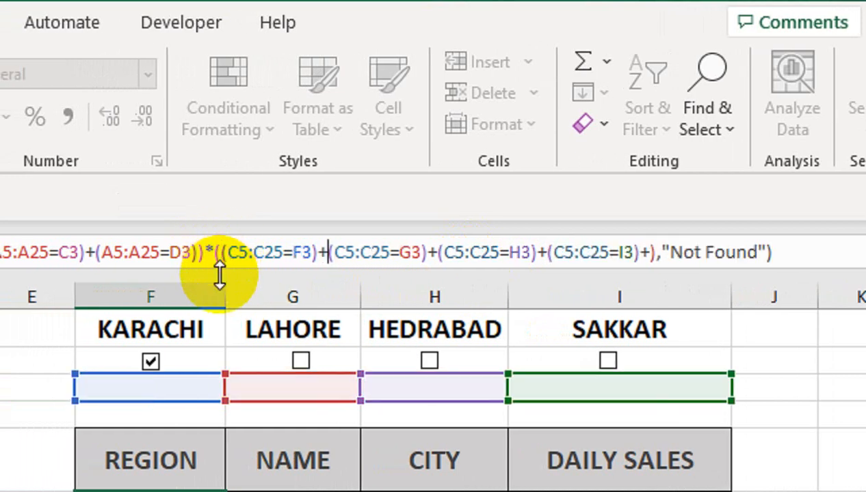
{"action": "left_click", "coordinate": [641, 252]}
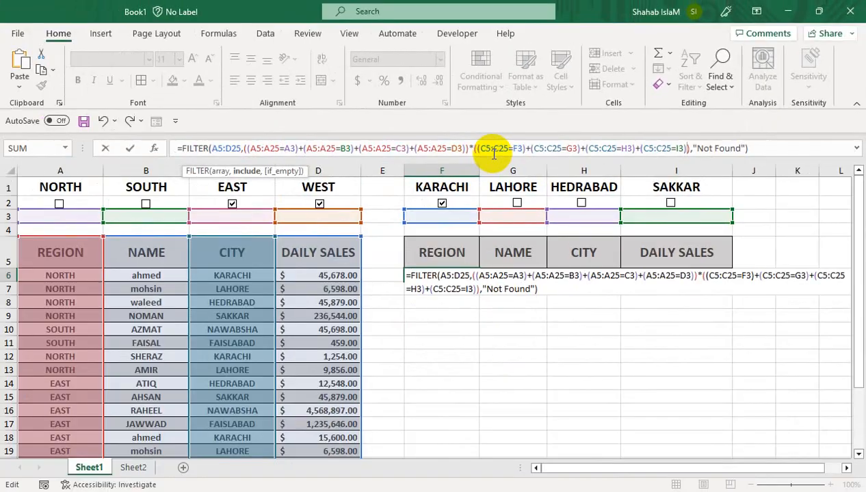
{"action": "key", "text": "Return"}
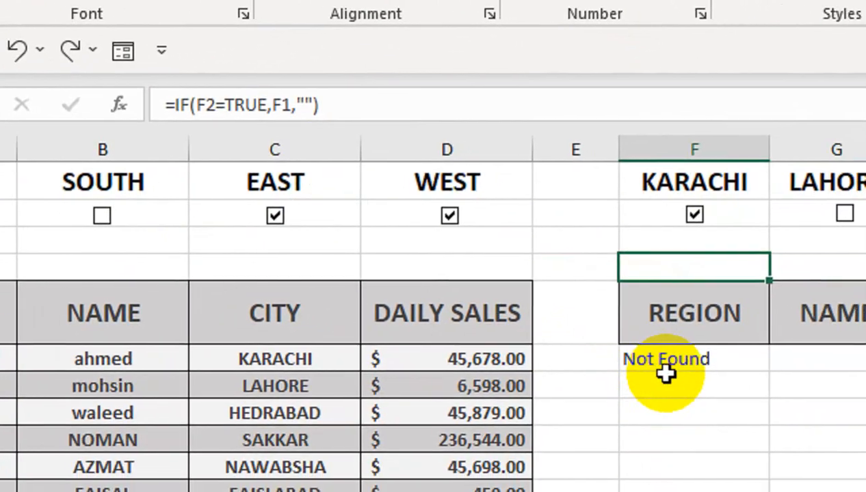
Change the first two city conditions in F6's formula to reference F4 and G4
{"action": "left_click", "coordinate": [427, 277]}
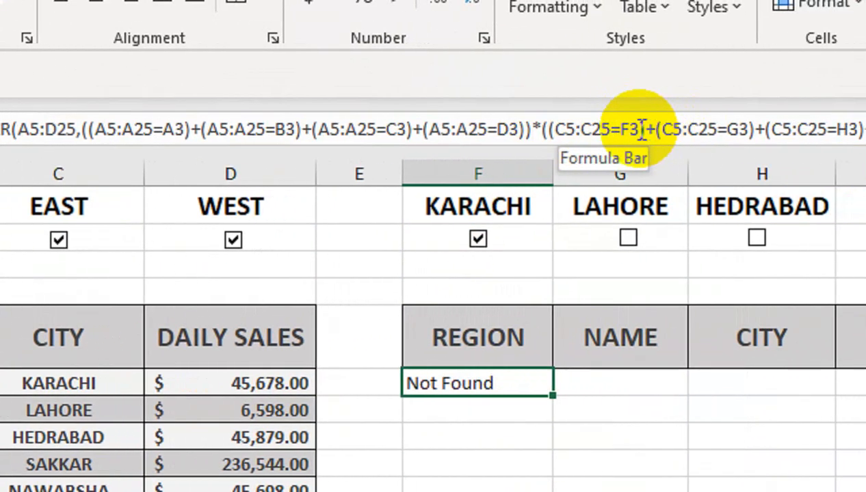
{"action": "left_click", "coordinate": [640, 128]}
{"action": "key", "text": "BackSpace"}
{"action": "type", "text": "4"}
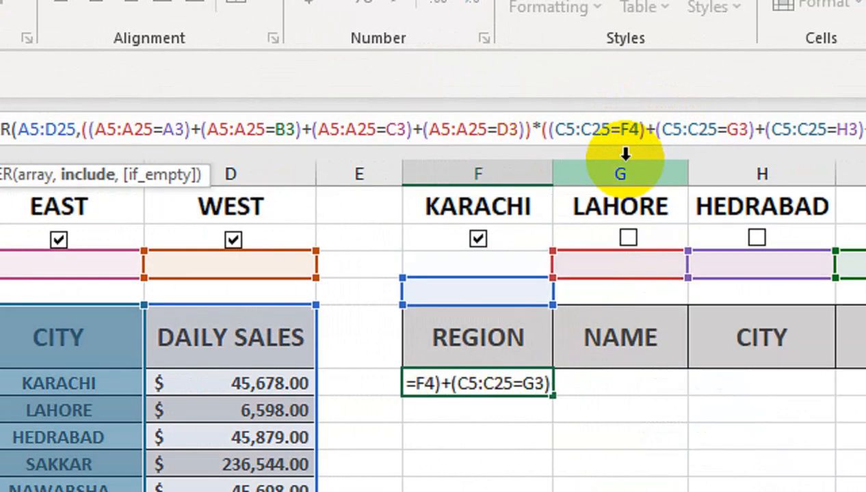
{"action": "left_click", "coordinate": [747, 130]}
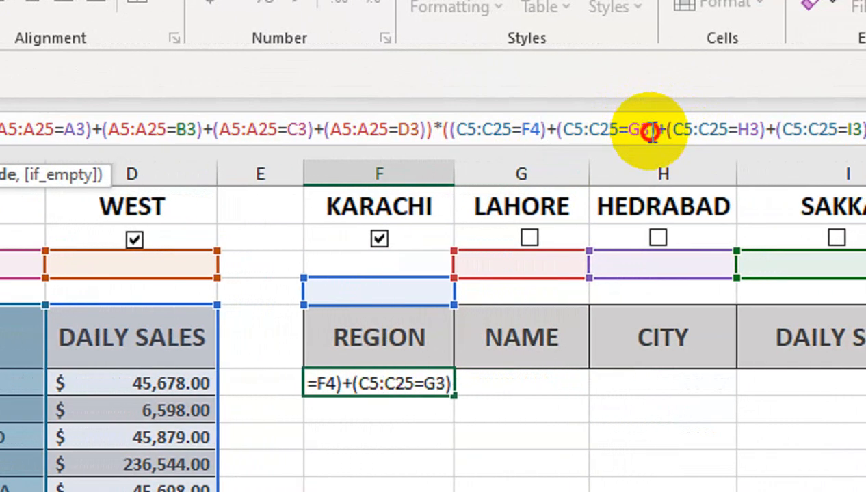
{"action": "key", "text": "BackSpace"}
{"action": "type", "text": "4"}
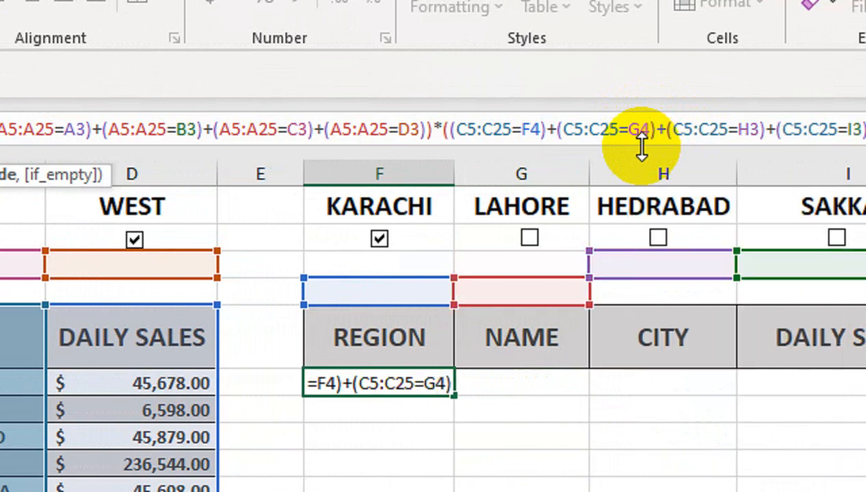
Remove the row number from the H3 reference and change the last city condition to reference I4
{"action": "left_click", "coordinate": [759, 130]}
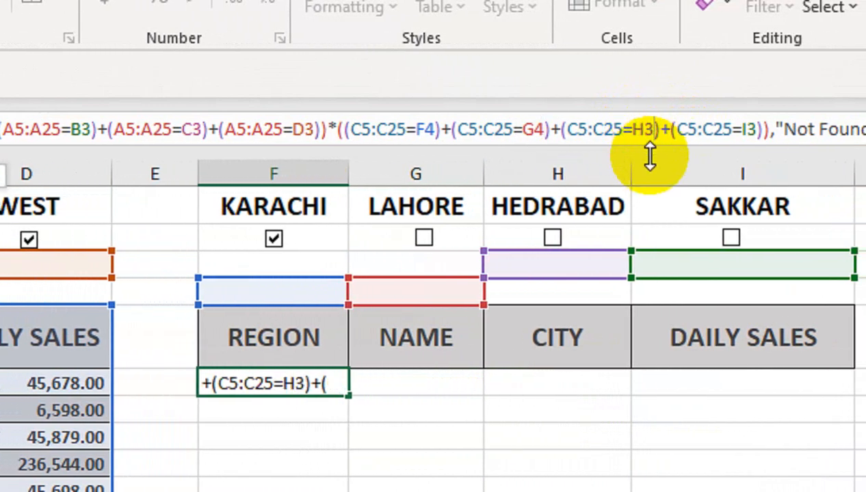
{"action": "key", "text": "BackSpace"}
{"action": "left_click", "coordinate": [746, 128]}
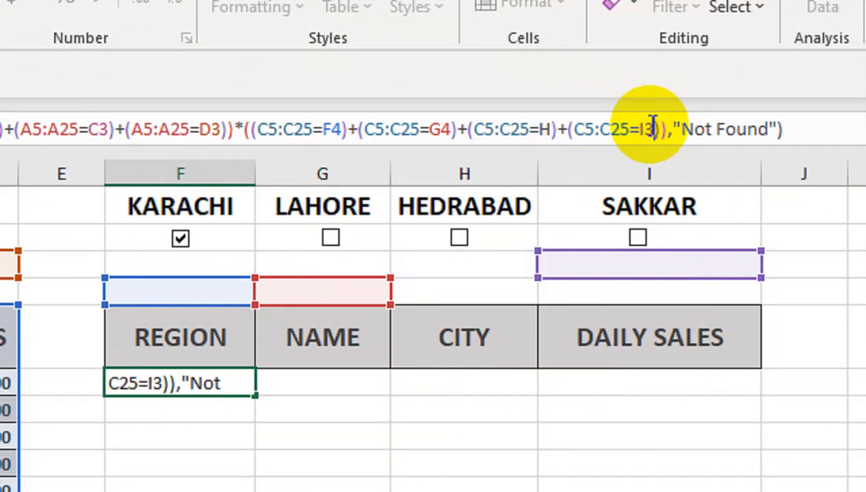
{"action": "key", "text": "BackSpace"}
{"action": "type", "text": "4"}
{"action": "key", "text": "Return"}
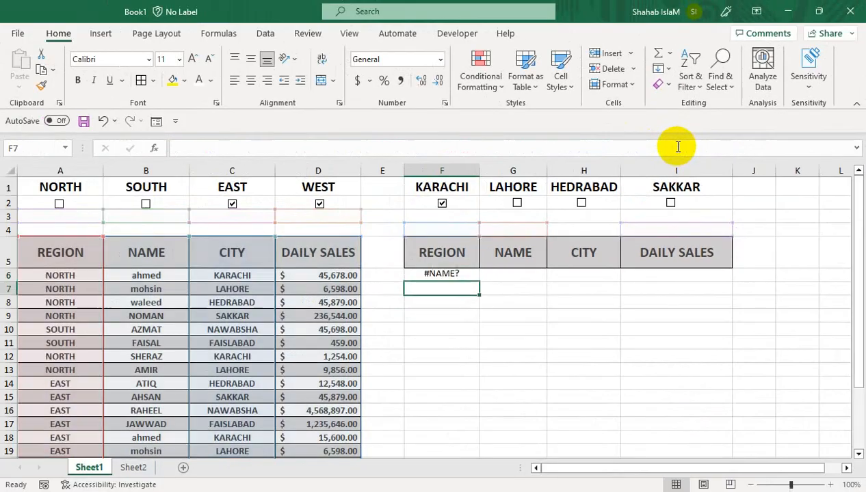
Complete the third city condition in F6's formula so that it references H4
{"action": "left_click", "coordinate": [467, 272]}
{"action": "double_click", "coordinate": [471, 275]}
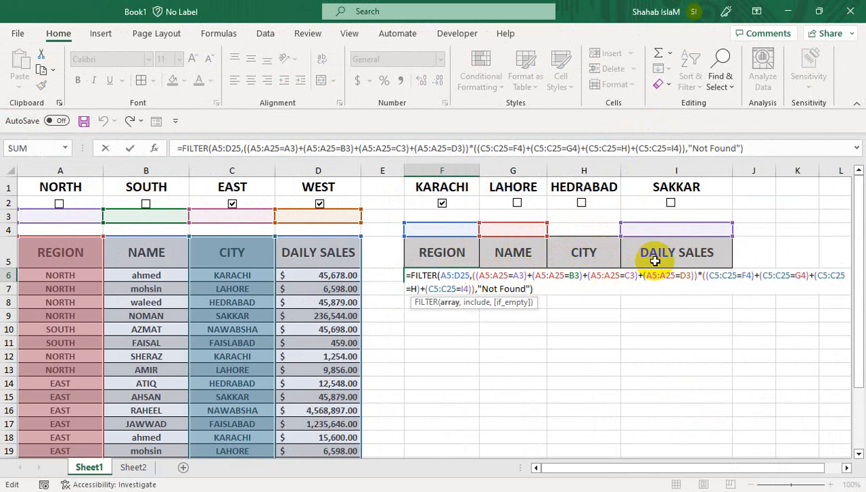
{"action": "key", "text": "Return"}
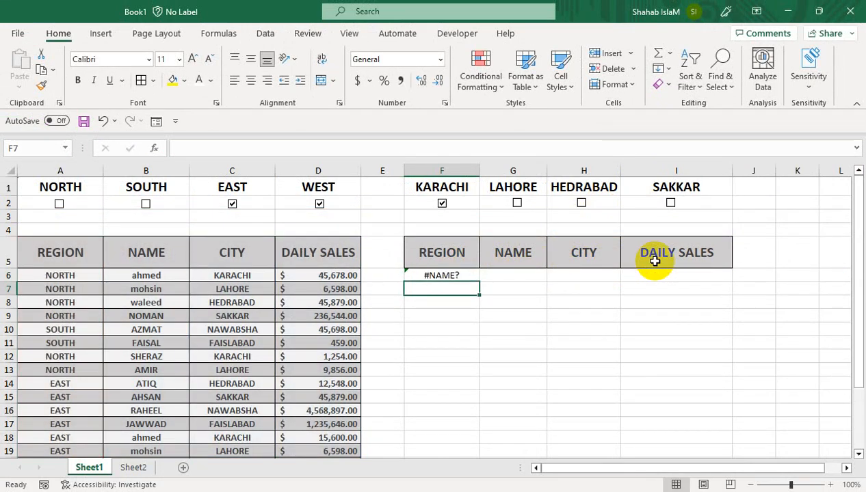
{"action": "key", "text": "Up"}
{"action": "left_click", "coordinate": [626, 147]}
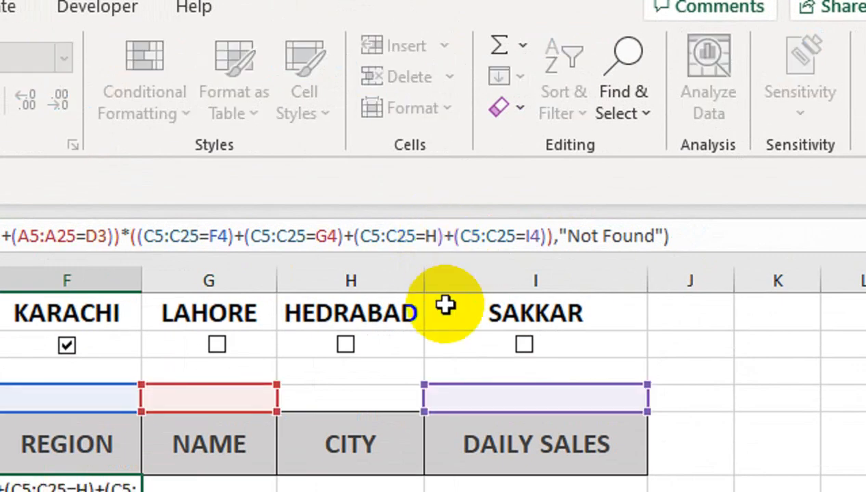
{"action": "type", "text": "4"}
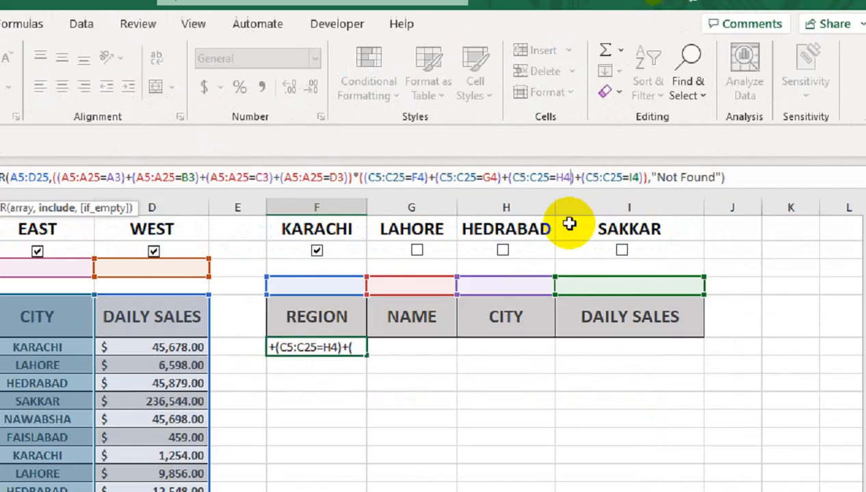
{"action": "key", "text": "Return"}
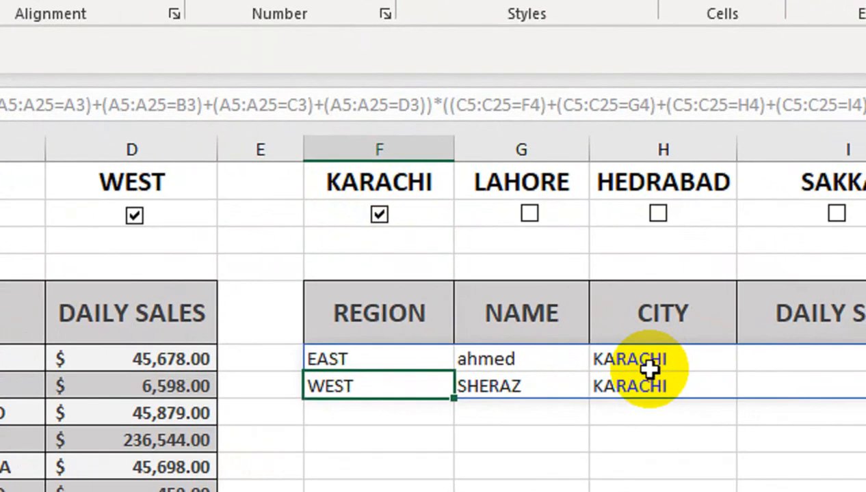
Test the city filter by unticking, ticking and again unticking KARACHI, and enlarge the formula bar with F6 selected
{"action": "left_click", "coordinate": [375, 216]}
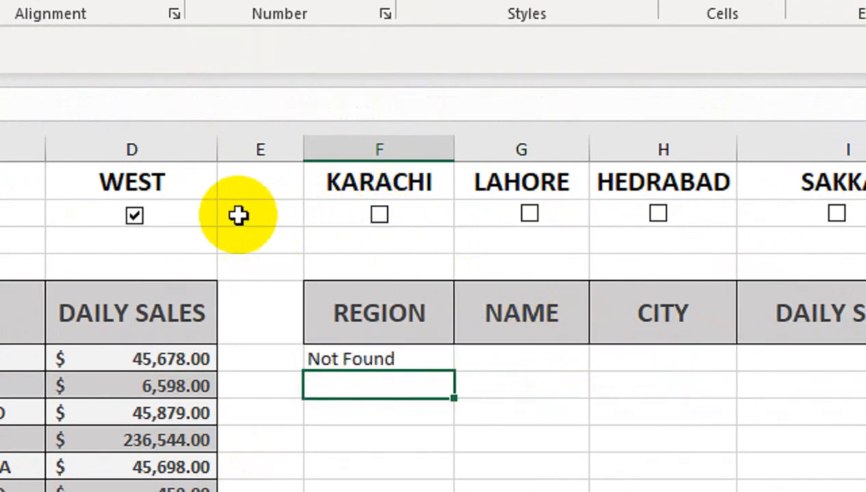
{"action": "left_click", "coordinate": [410, 350]}
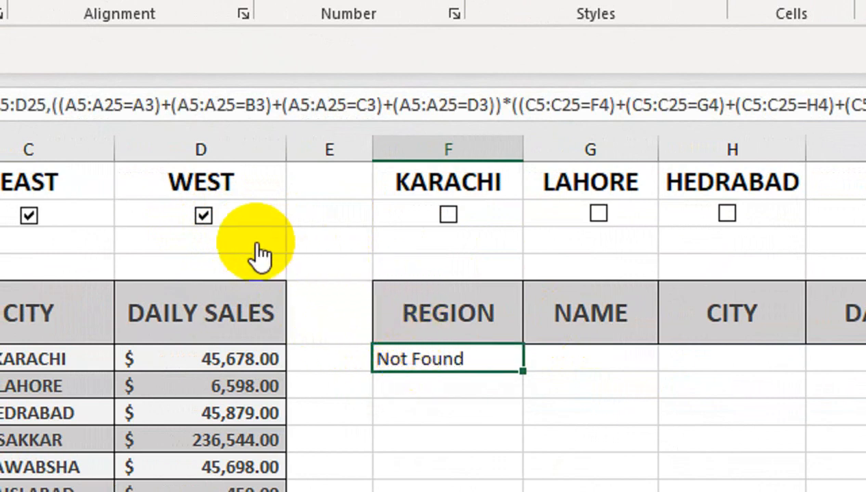
{"action": "left_click_drag", "start_coordinate": [328, 137], "coordinate": [329, 228]}
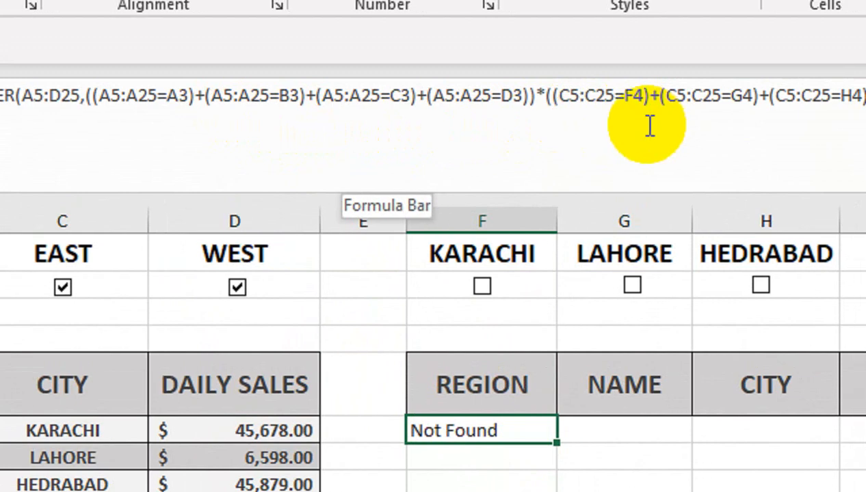
{"action": "left_click", "coordinate": [484, 288]}
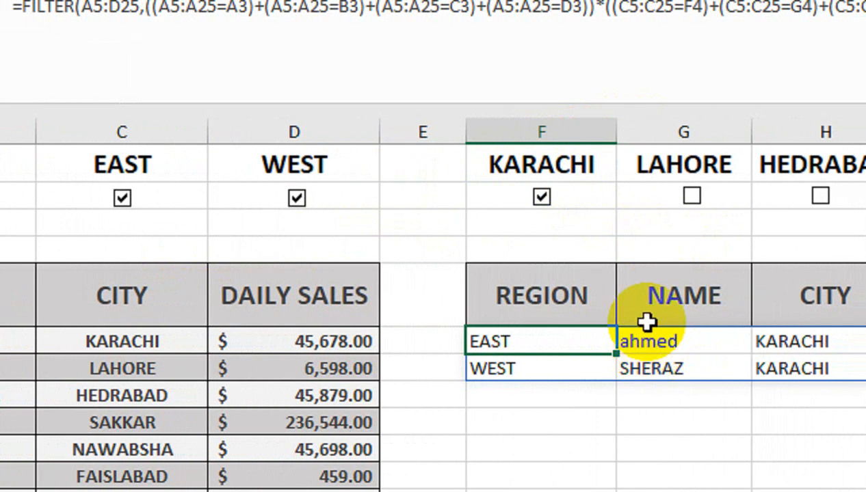
{"action": "left_click", "coordinate": [539, 199]}
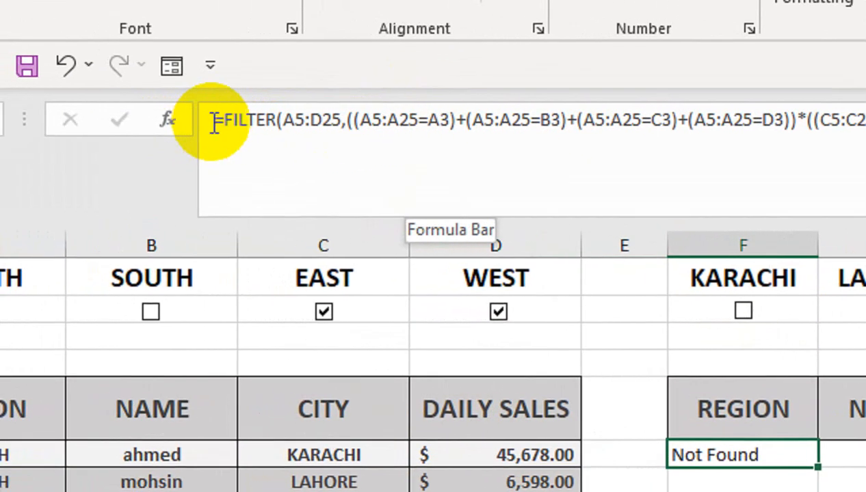
Insert an IF function with its opening parenthesis before FILTER in F6's formula
{"action": "left_click", "coordinate": [215, 123]}
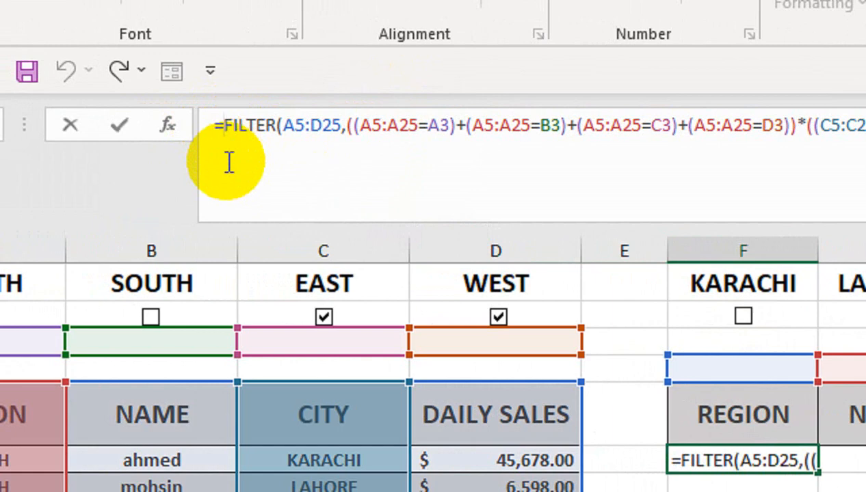
{"action": "type", "text": "if"}
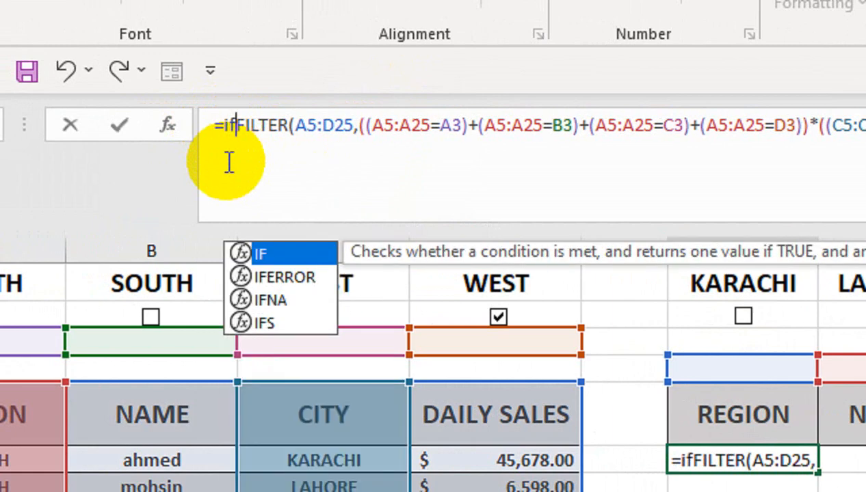
{"action": "key", "text": "Tab"}
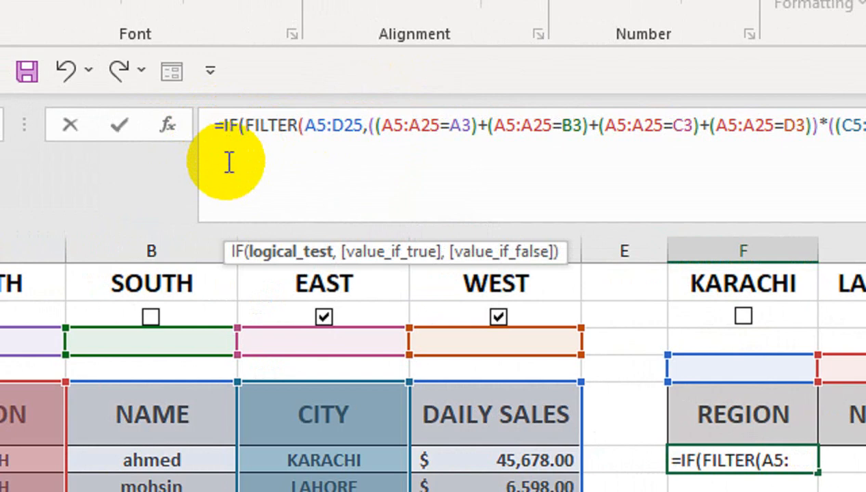
{"action": "type", "text": "cCOU"}
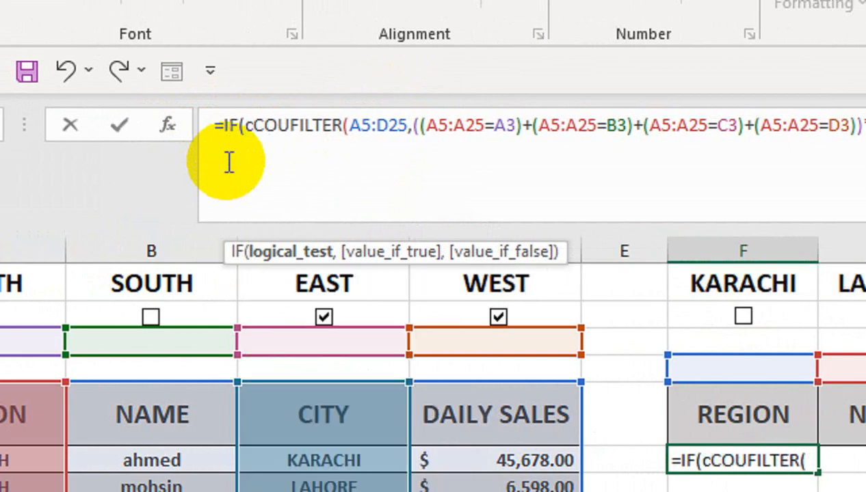
{"action": "type", "text": "NT"}
{"action": "key", "text": "BackSpace"}
{"action": "key", "text": "BackSpace"}
{"action": "key", "text": "BackSpace"}
{"action": "key", "text": "BackSpace"}
{"action": "key", "text": "BackSpace"}
{"action": "key", "text": "BackSpace"}
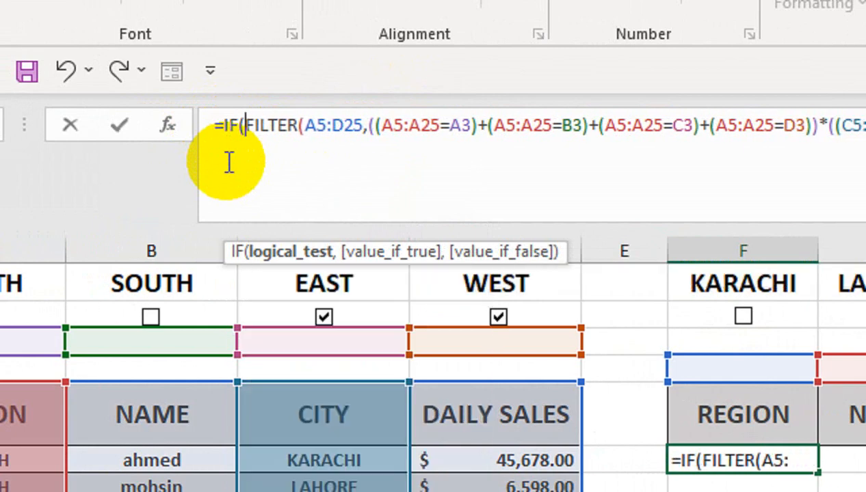
Insert COUNTIF(F2:I2,FALSE) at the start of the IF function's logical test, before FILTER
{"action": "type", "text": "COUNTIF("}
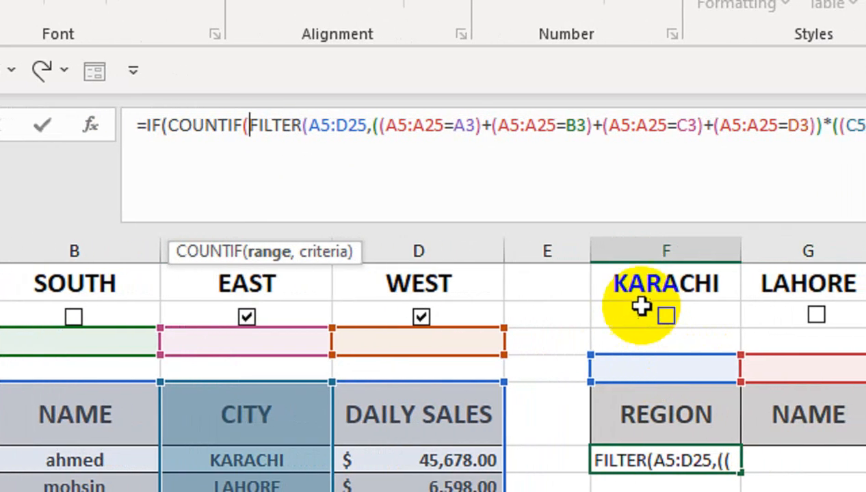
{"action": "left_click_drag", "start_coordinate": [614, 312], "coordinate": [650, 319]}
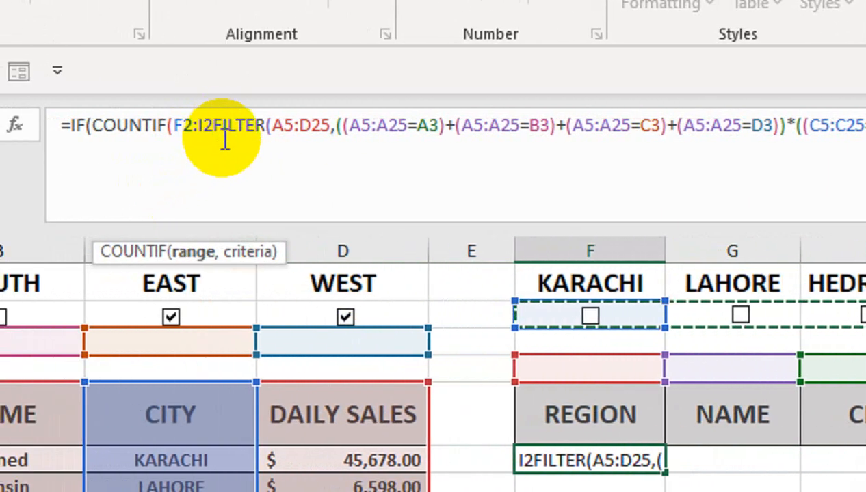
{"action": "type", "text": ","}
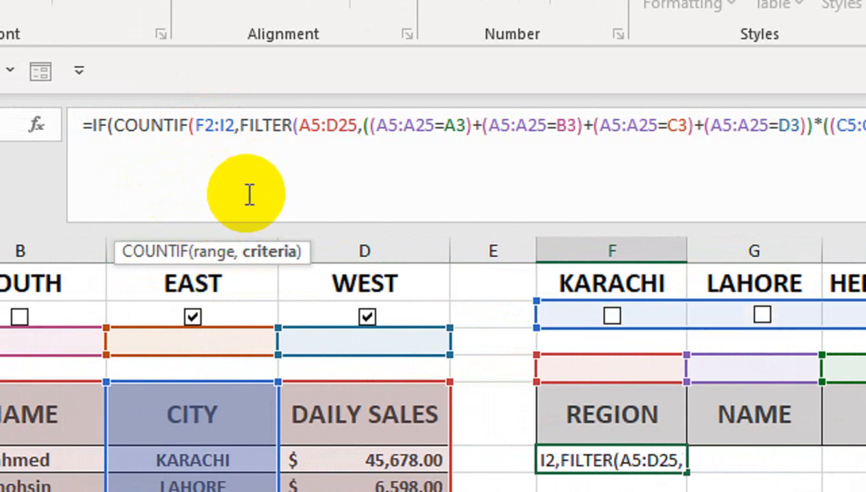
{"action": "type", "text": "FA"}
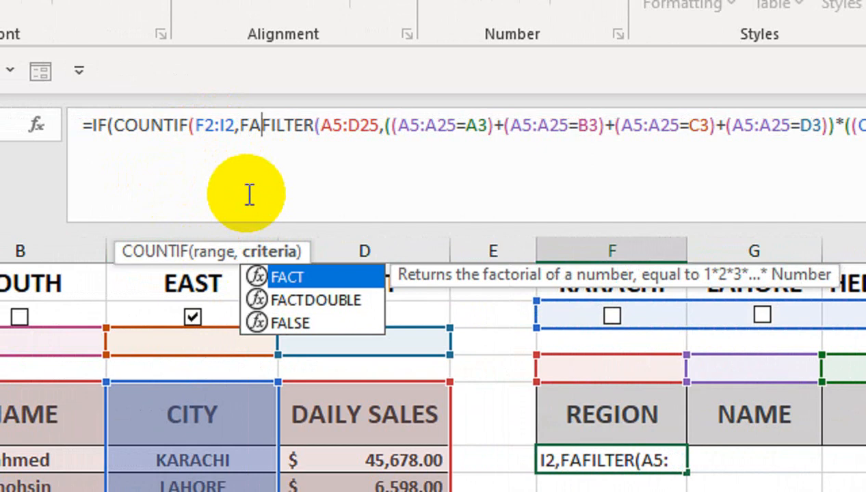
{"action": "key", "text": "Down"}
{"action": "key", "text": "Down"}
{"action": "key", "text": "Tab"}
{"action": "type", "text": ")"}
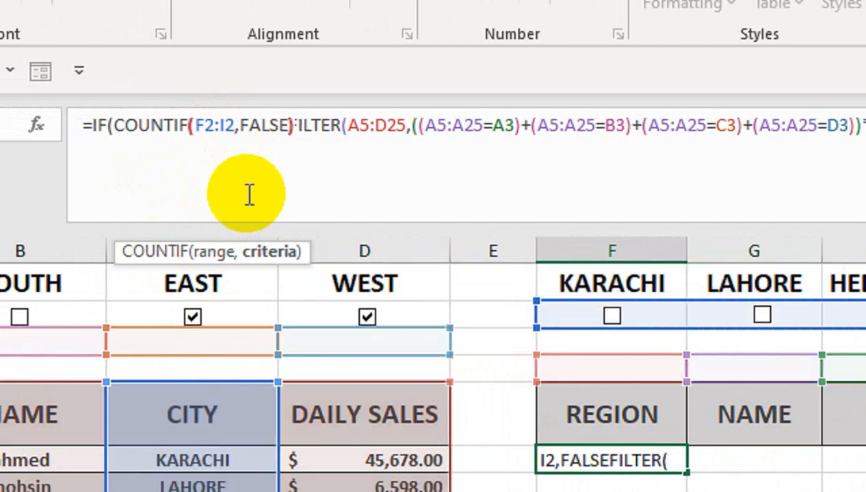
Complete the IF function's logical test with >=1 and a comma, making the existing FILTER the value if true
{"action": "type", "text": ">="}
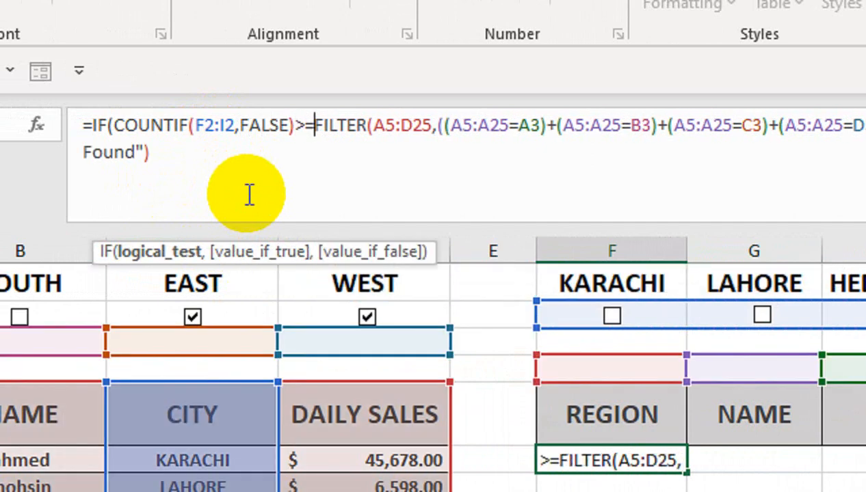
{"action": "type", "text": "1"}
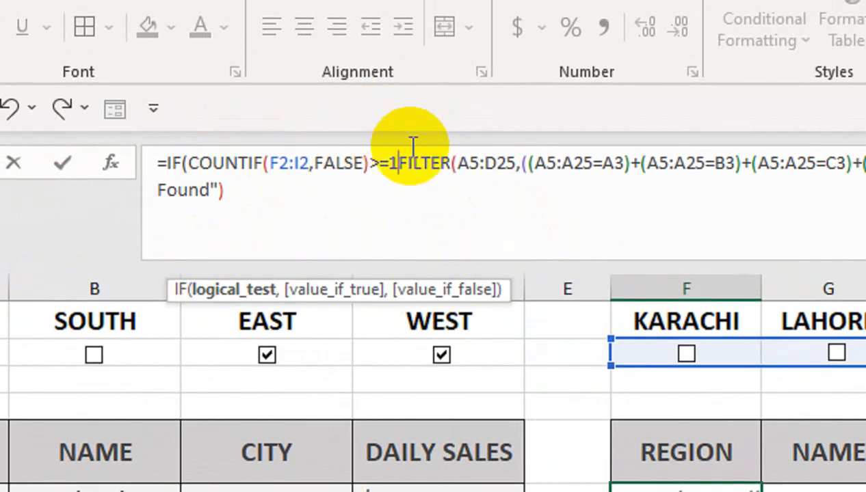
{"action": "type", "text": ","}
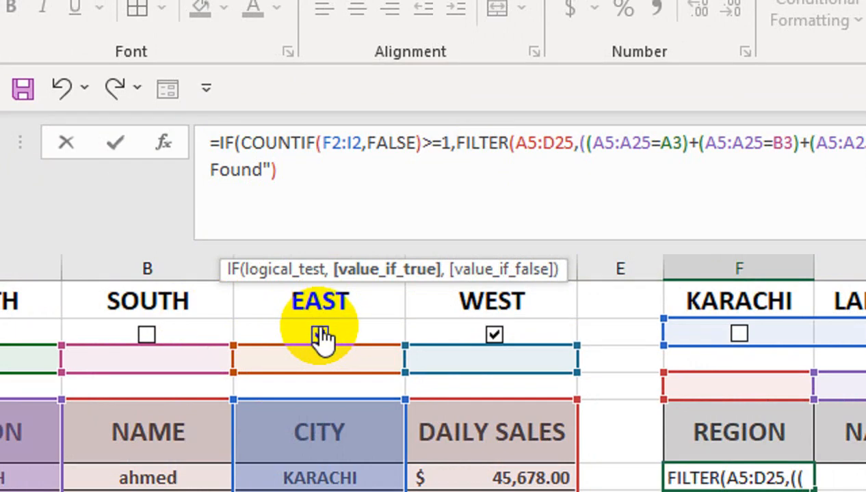
{"action": "left_click", "coordinate": [320, 335]}
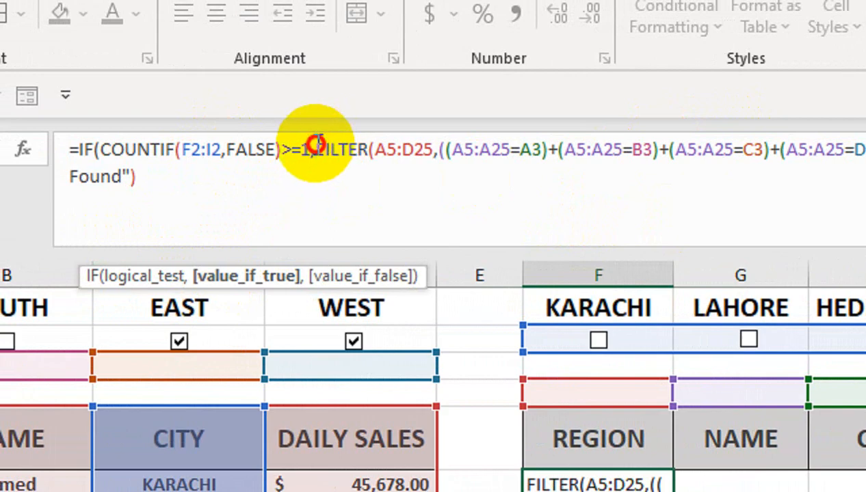
Copy the entire FILTER function in F6's formula and add it after a comma as the IF function's value if false
{"action": "left_click_drag", "start_coordinate": [314, 148], "coordinate": [845, 154]}
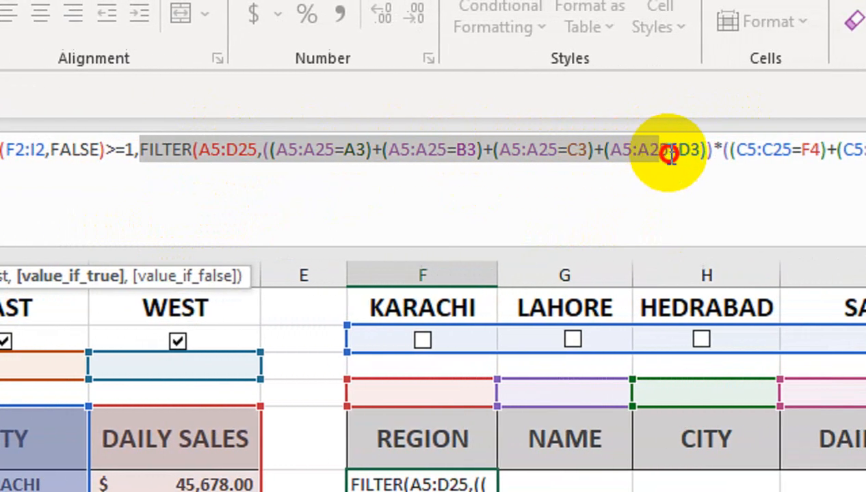
{"action": "left_click_drag", "start_coordinate": [668, 155], "coordinate": [705, 152]}
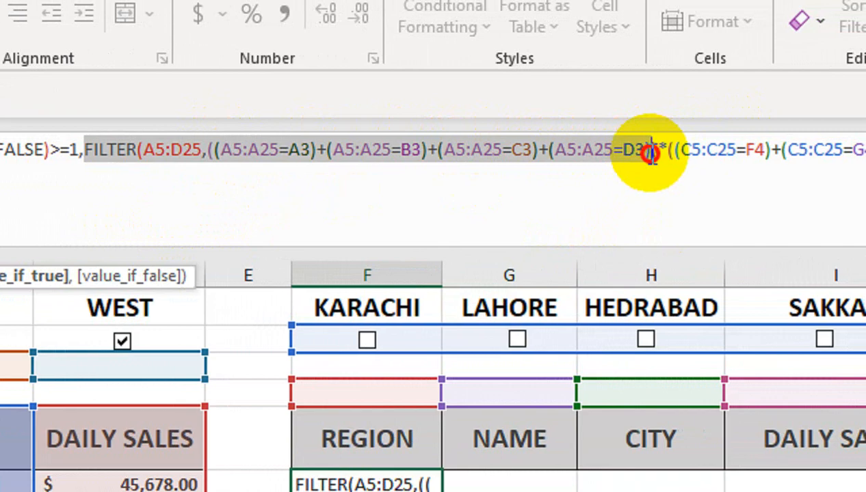
{"action": "left_click_drag", "start_coordinate": [648, 154], "coordinate": [657, 152]}
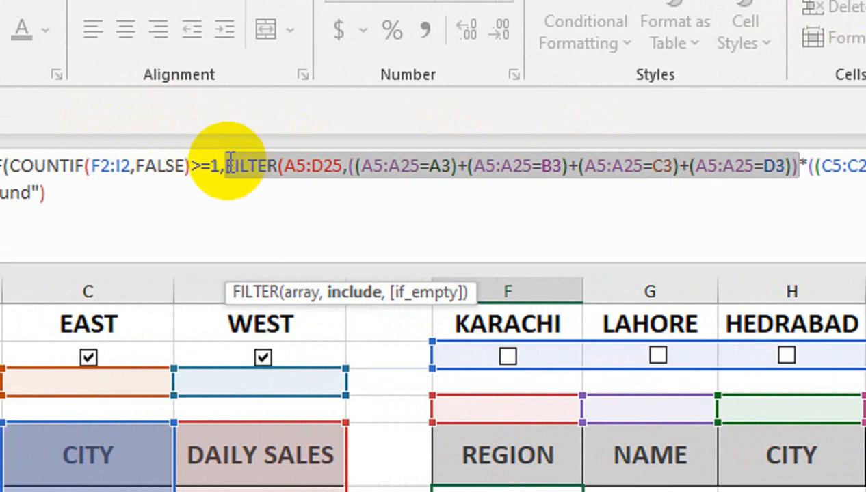
{"action": "left_click_drag", "start_coordinate": [230, 165], "coordinate": [242, 196]}
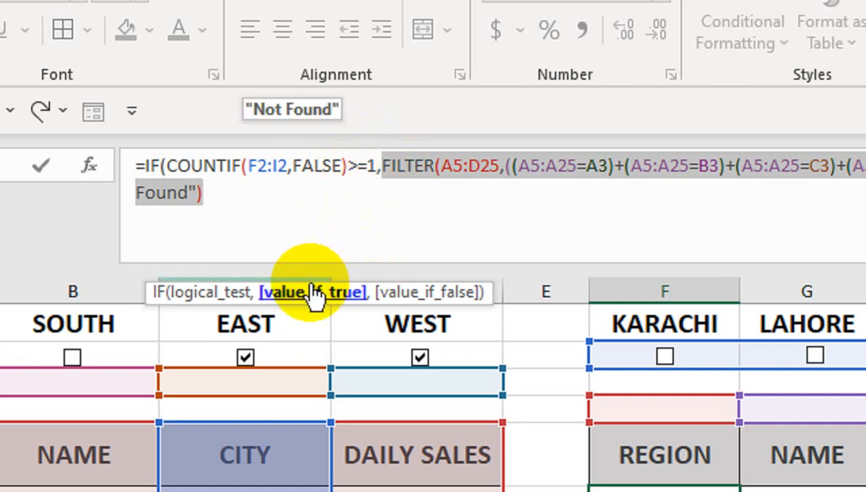
{"action": "left_click", "coordinate": [242, 199]}
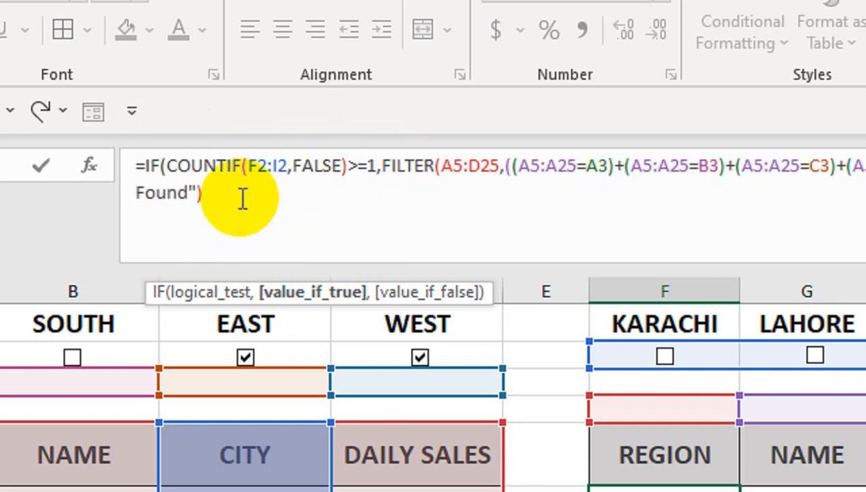
{"action": "type", "text": ","}
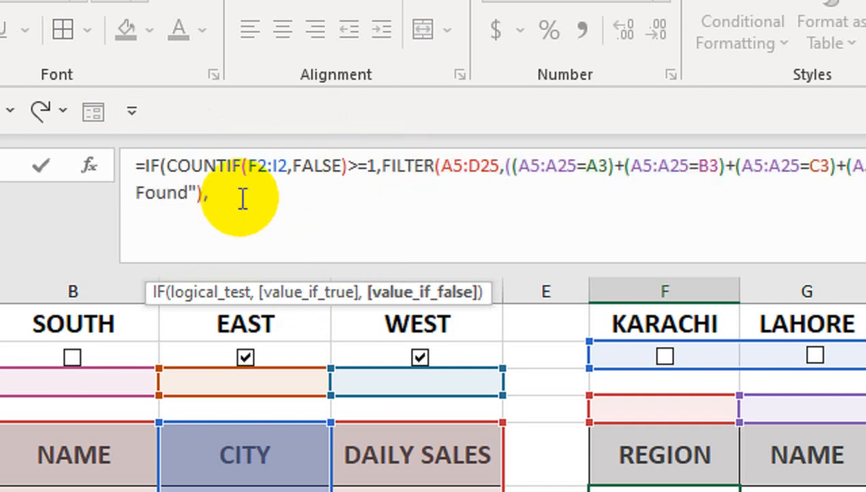
{"action": "key", "text": "ctrl+v"}
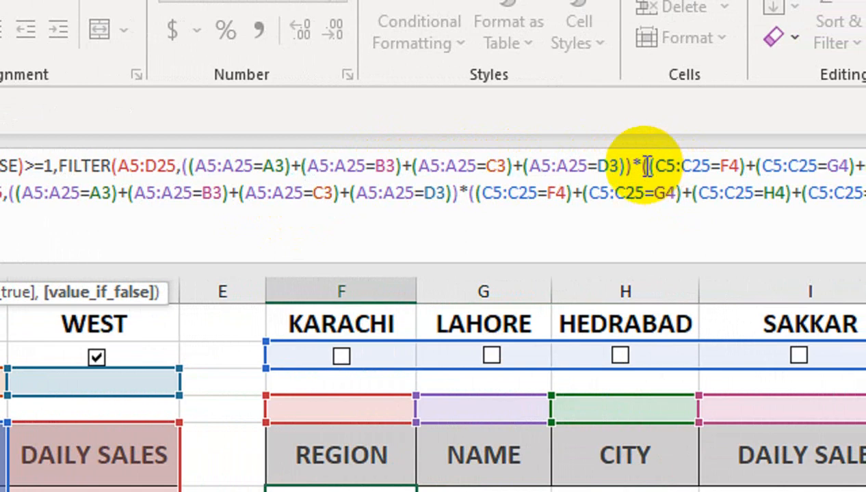
Remove the multiplied city conditions, *((C5:C25=F4)+(C5:C25=G4)+(C5:C25=H4)+(C5:C25=I4)), from the first FILTER function
{"action": "left_click_drag", "start_coordinate": [641, 164], "coordinate": [701, 163]}
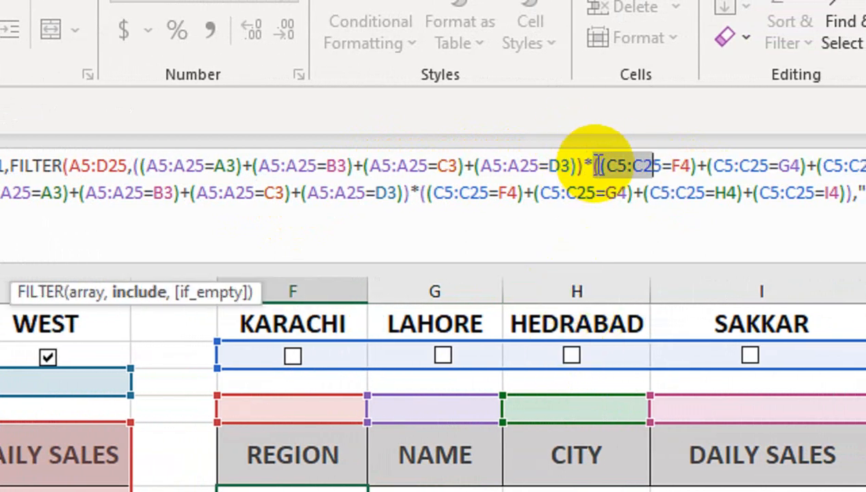
{"action": "left_click_drag", "start_coordinate": [596, 164], "coordinate": [652, 164]}
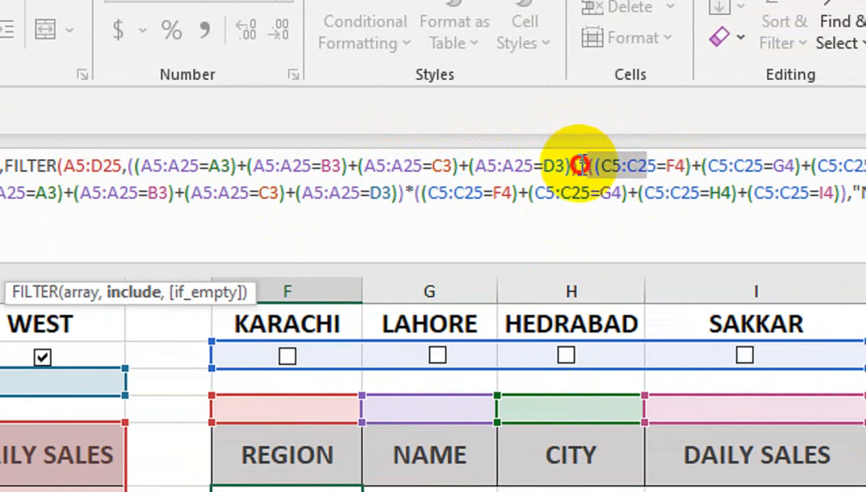
{"action": "left_click_drag", "start_coordinate": [581, 166], "coordinate": [865, 162]}
{"action": "left_click_drag", "start_coordinate": [662, 161], "coordinate": [755, 163]}
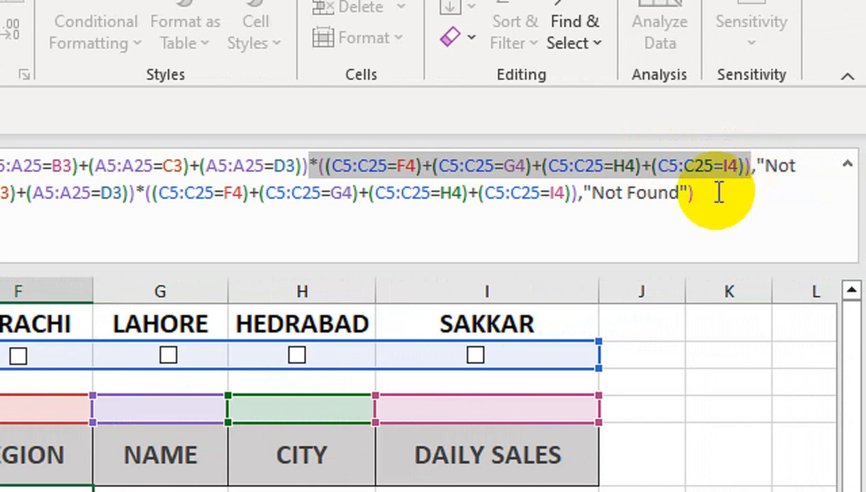
{"action": "key", "text": "Delete"}
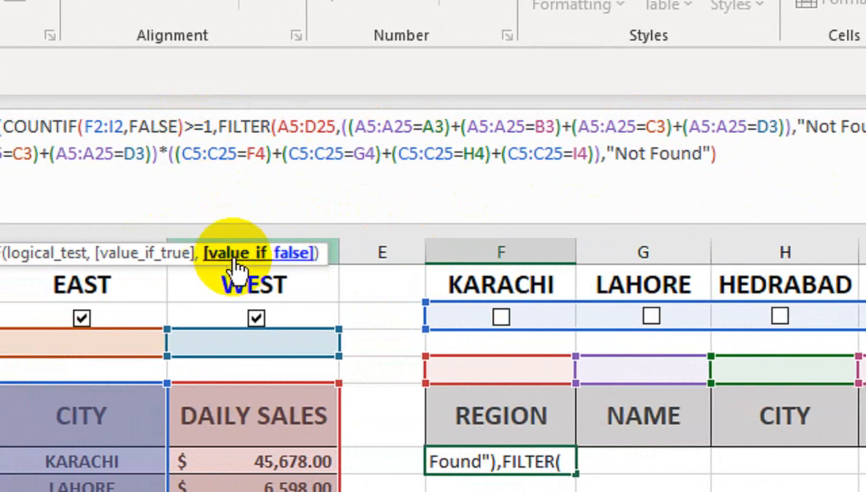
Close the IF function with a final parenthesis and enter F6's formula
{"action": "left_click", "coordinate": [746, 149]}
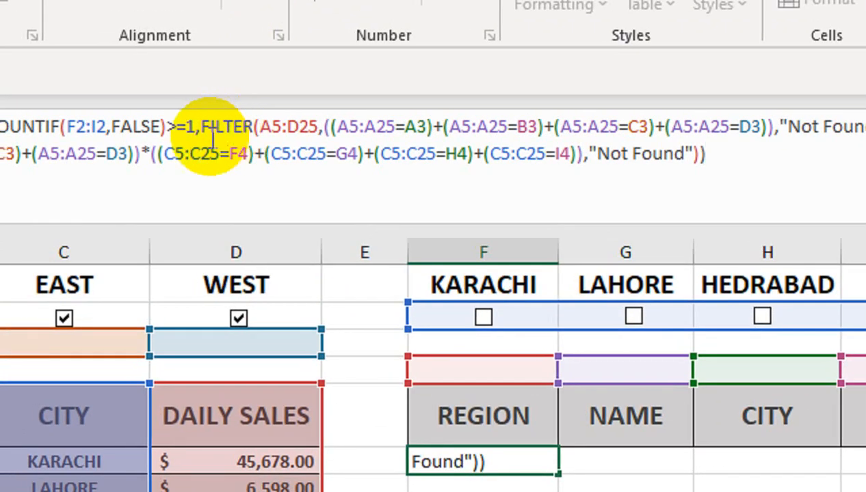
{"action": "key", "text": "Return"}
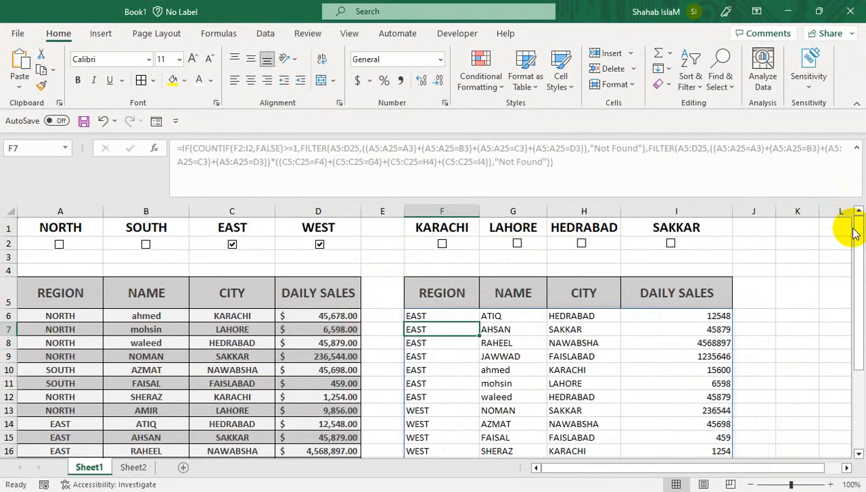
{"action": "mouse_move", "coordinate": [853, 232]}
{"action": "left_mouse_down"}
{"action": "mouse_move", "coordinate": [860, 279]}
{"action": "mouse_move", "coordinate": [860, 227]}
{"action": "left_mouse_up"}
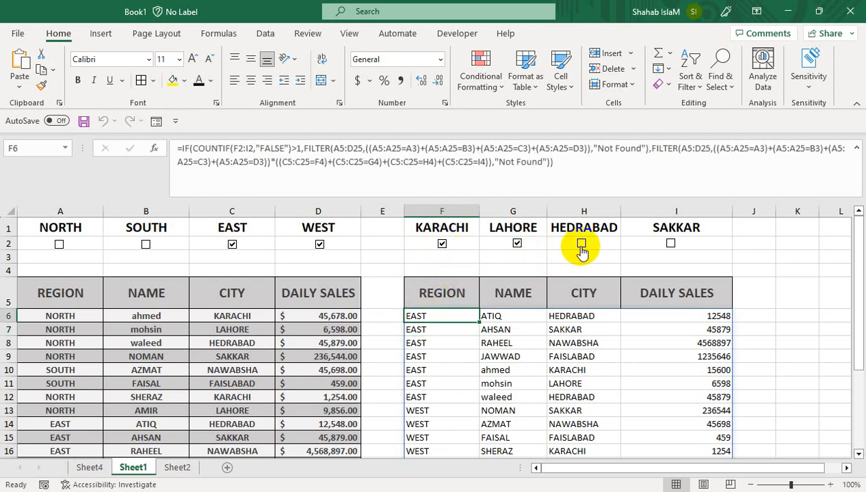
Tick HEDRABAD, and test the region filter by ticking and unticking SOUTH and unticking and re-ticking WEST
{"action": "left_click", "coordinate": [580, 245]}
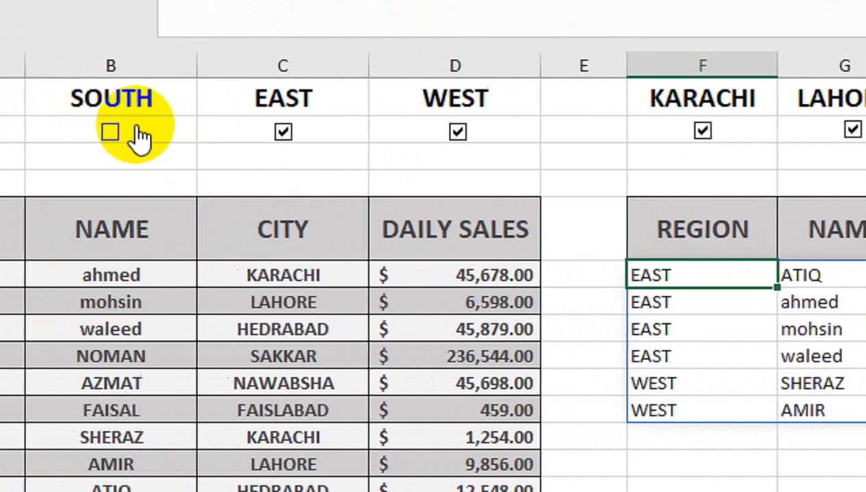
{"action": "left_click", "coordinate": [215, 139]}
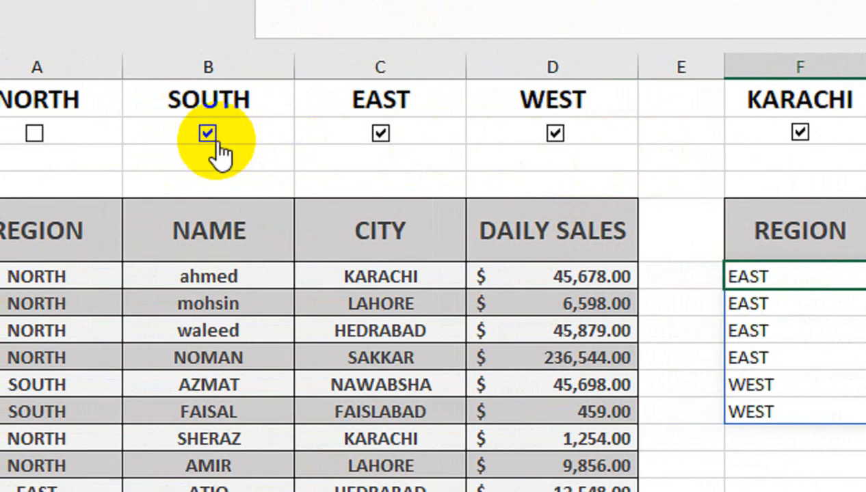
{"action": "left_click", "coordinate": [196, 134]}
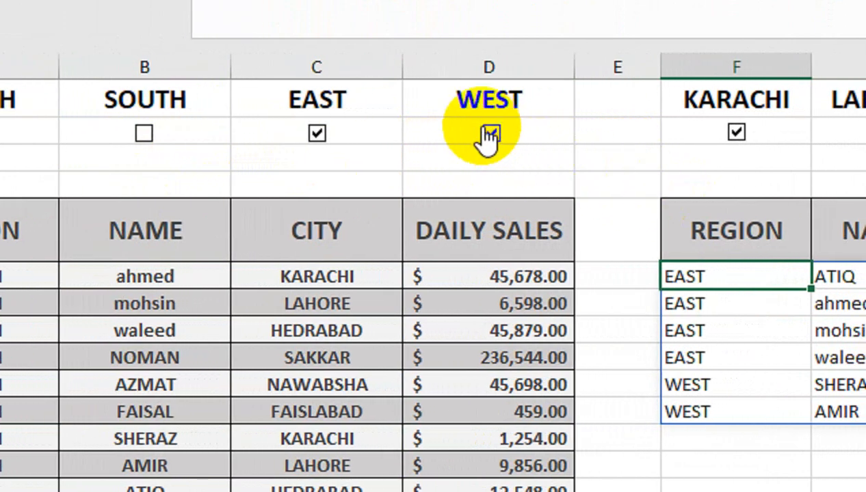
{"action": "left_click", "coordinate": [492, 134]}
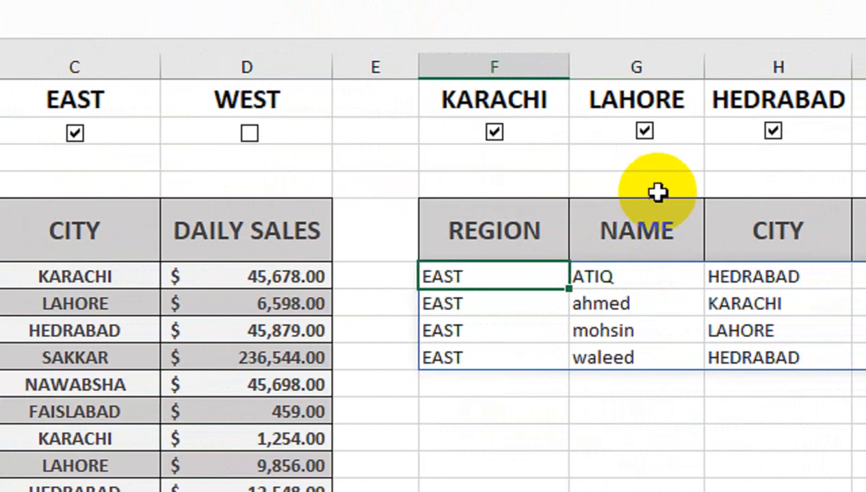
{"action": "left_click", "coordinate": [205, 134]}
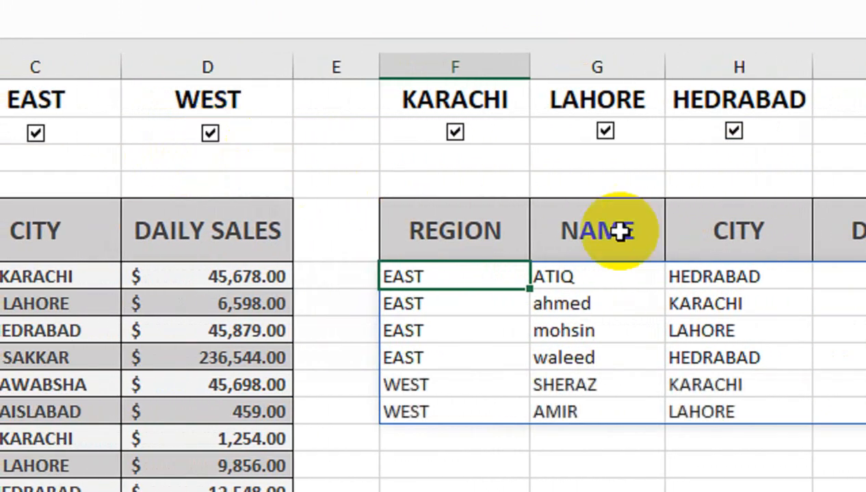
Tick SAKKAR, untick LAHORE and tick NORTH to test the combined city and region filter
{"action": "left_click", "coordinate": [674, 132]}
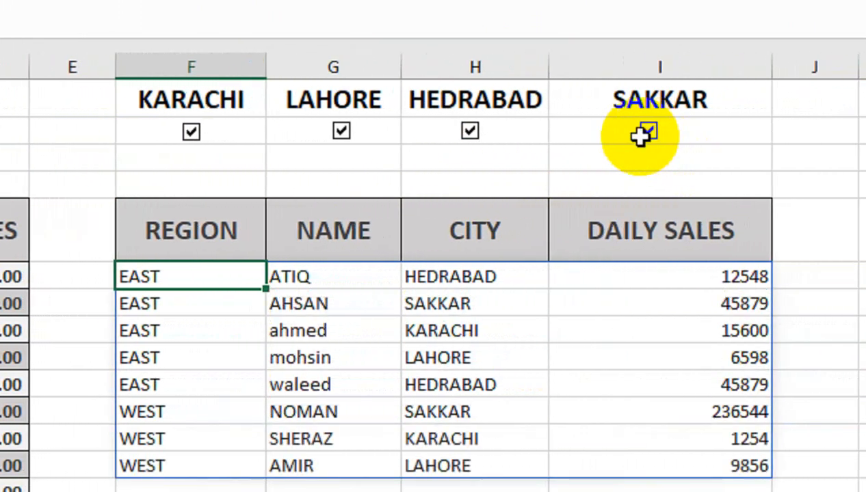
{"action": "left_click", "coordinate": [367, 132]}
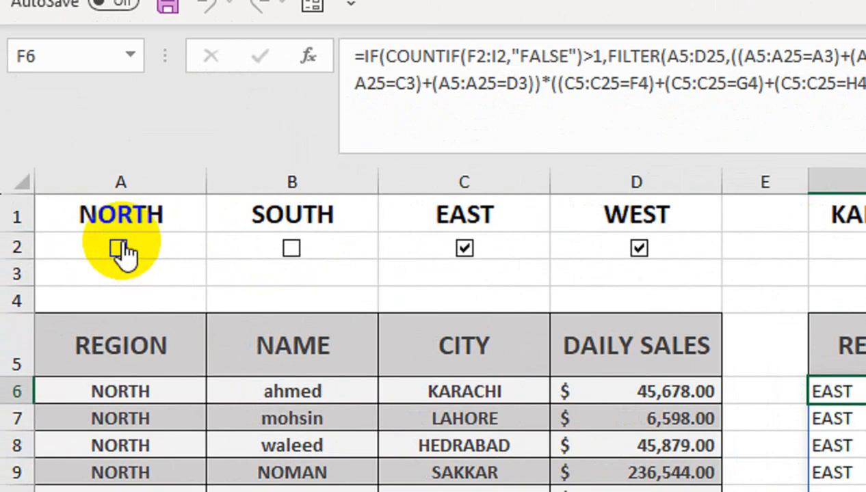
{"action": "left_click", "coordinate": [59, 244]}
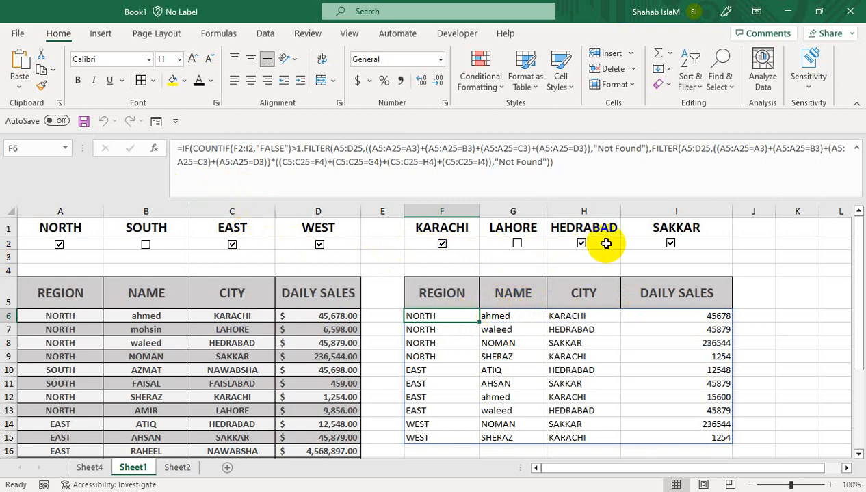
{"action": "left_click_drag", "start_coordinate": [716, 222], "coordinate": [82, 265]}
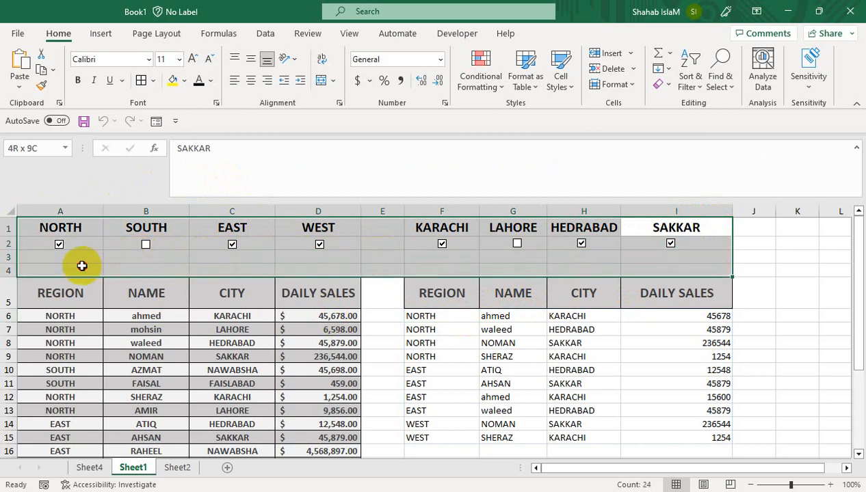
{"action": "left_click", "coordinate": [516, 325]}
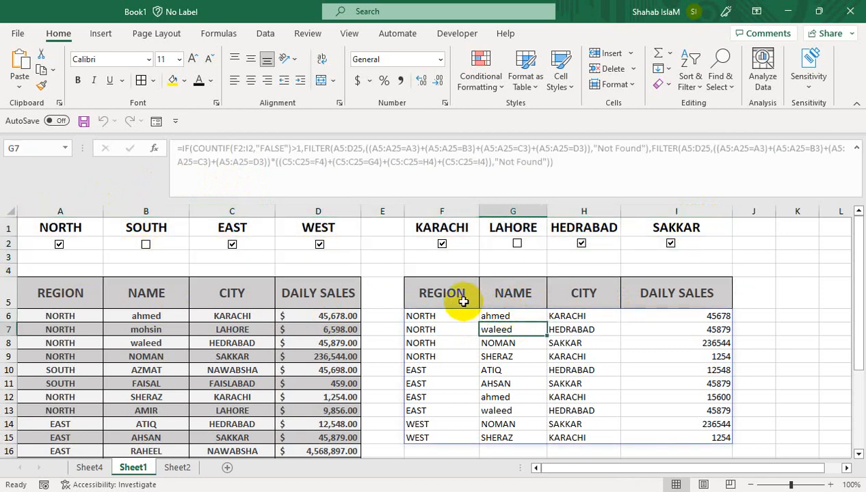
{"action": "left_click_drag", "start_coordinate": [460, 288], "coordinate": [694, 438]}
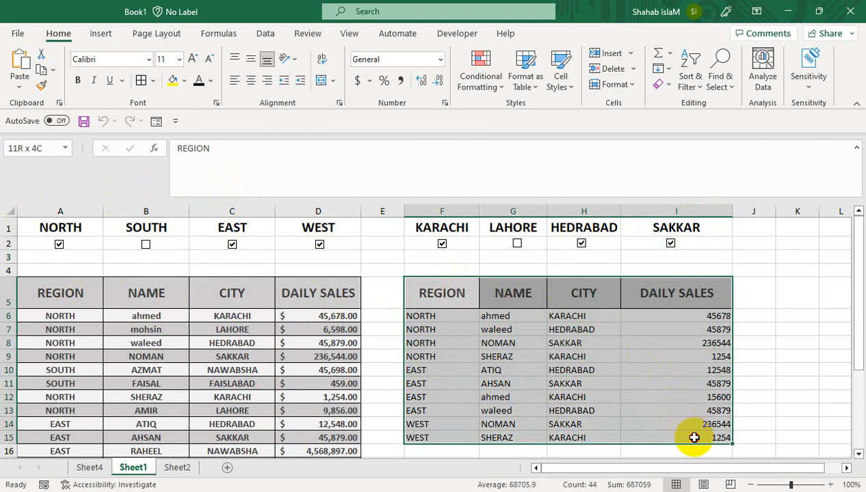
{"action": "left_click", "coordinate": [742, 449]}
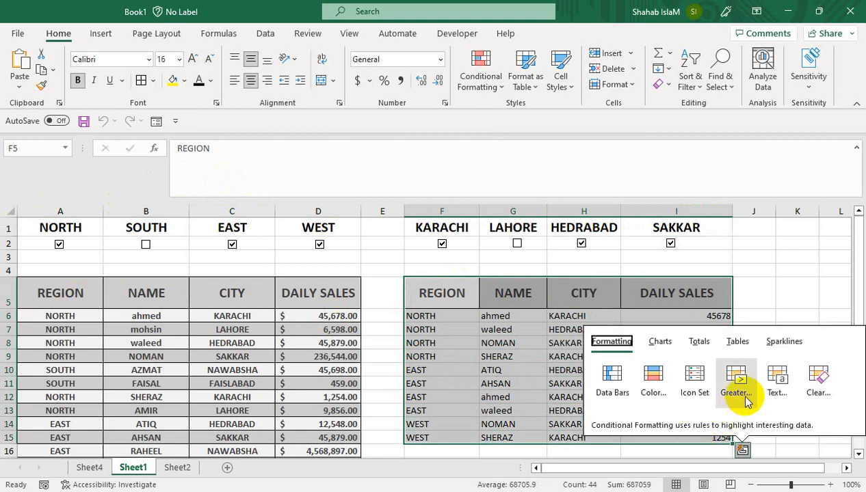
{"action": "left_click", "coordinate": [557, 292]}
Create a new conditional formatting rule for F5:I15 that uses a formula to determine which cells to format
{"action": "left_click_drag", "start_coordinate": [445, 293], "coordinate": [684, 436]}
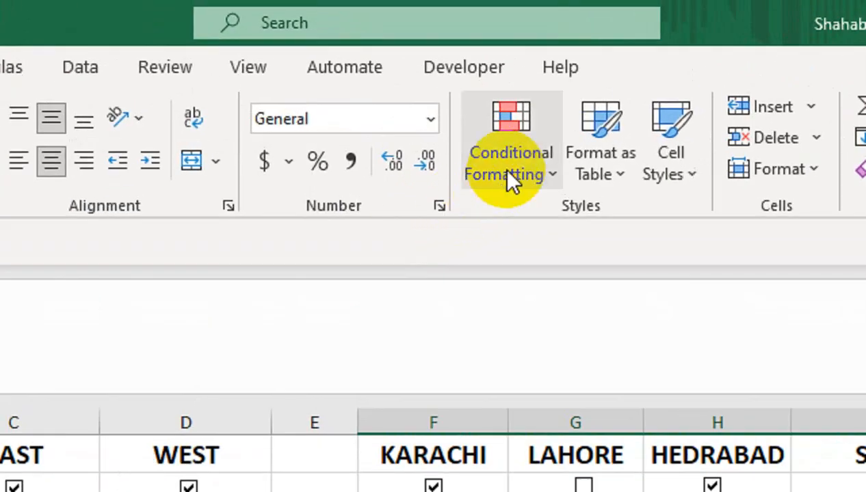
{"action": "left_click", "coordinate": [481, 82]}
{"action": "left_click", "coordinate": [521, 275]}
{"action": "left_click", "coordinate": [653, 309]}
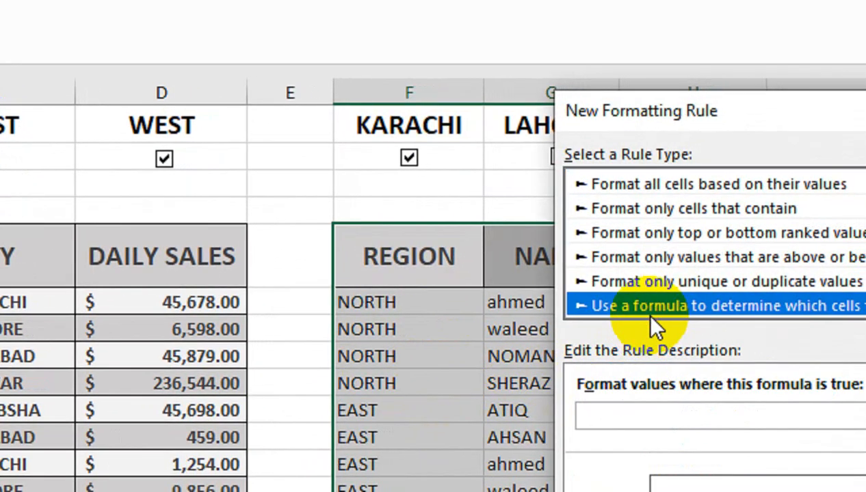
Enter =F5<>"" as the rule's formula, using a relative reference to cell F5
{"action": "left_click", "coordinate": [629, 371]}
{"action": "left_click", "coordinate": [439, 410]}
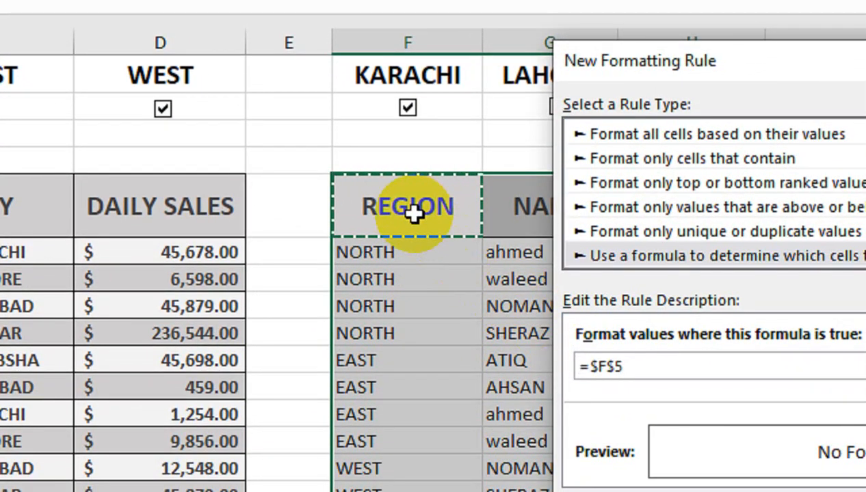
{"action": "key", "text": "F4"}
{"action": "key", "text": "F4"}
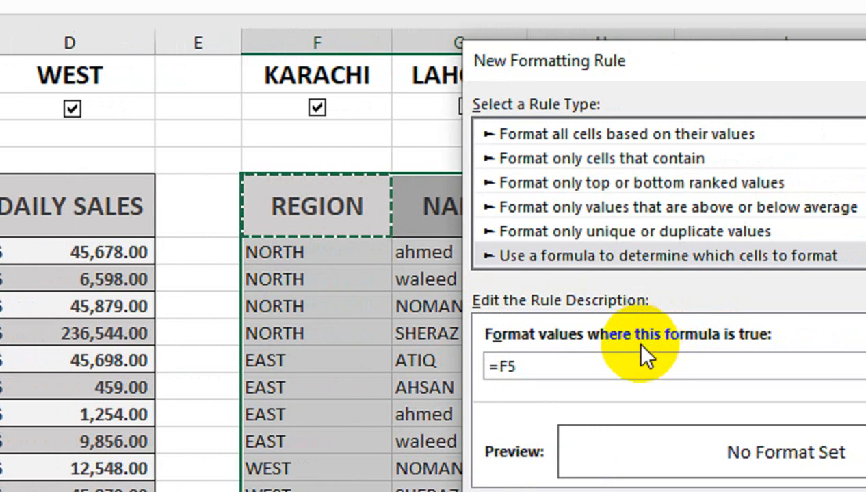
{"action": "type", "text": "<"}
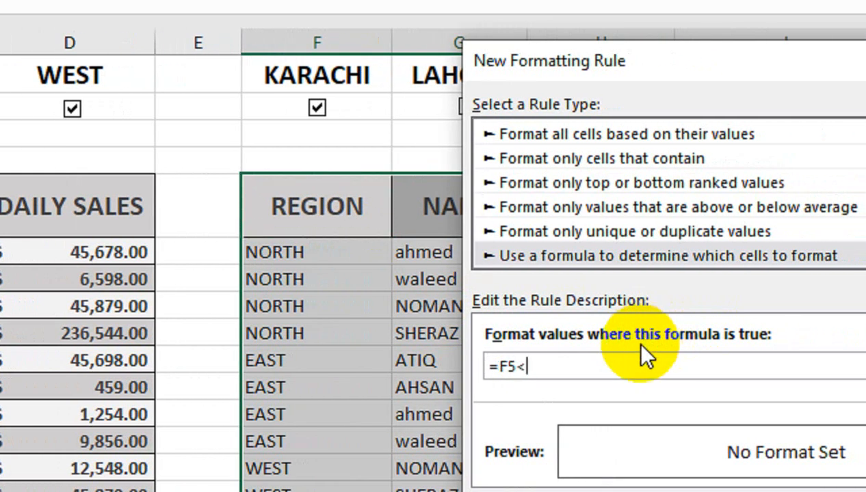
{"action": "type", "text": ">\"\""}
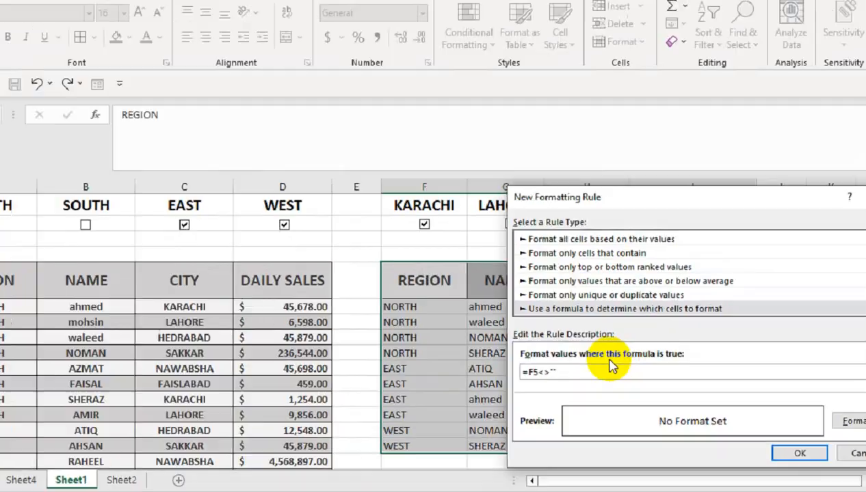
Give the rule an outline border format and apply it to the selected results range
{"action": "left_click", "coordinate": [851, 421]}
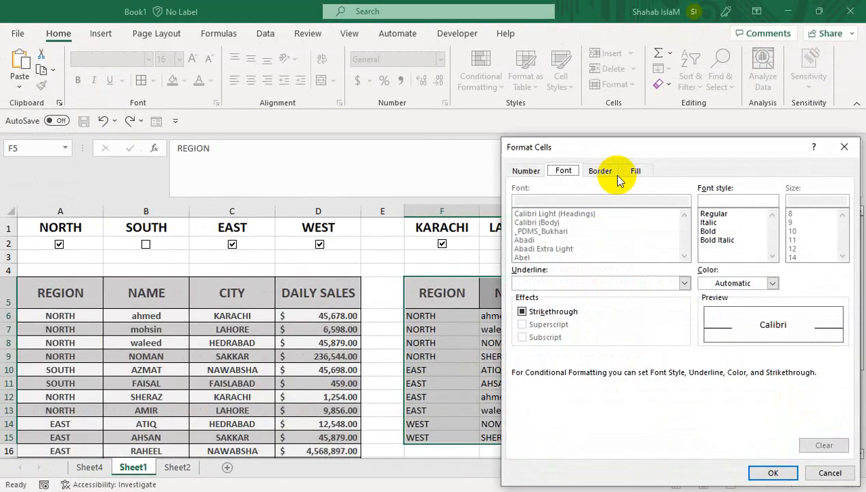
{"action": "left_click", "coordinate": [616, 177]}
{"action": "left_click", "coordinate": [687, 212]}
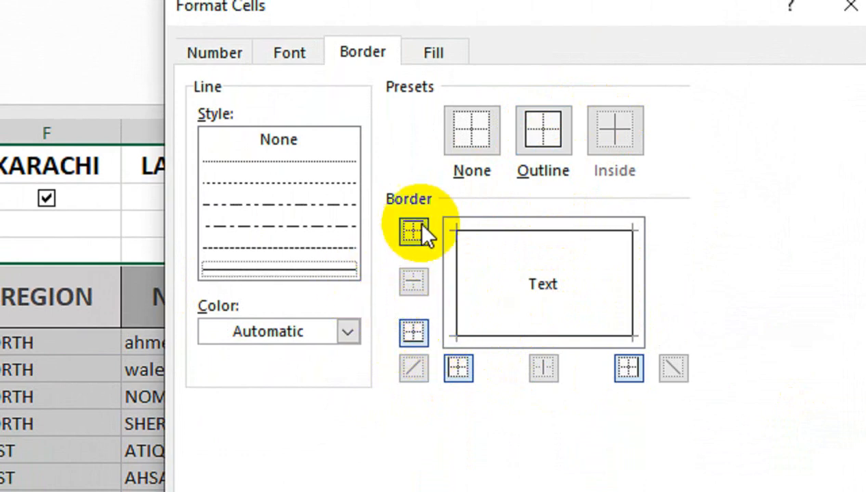
{"action": "left_click", "coordinate": [481, 134]}
{"action": "left_click", "coordinate": [534, 135]}
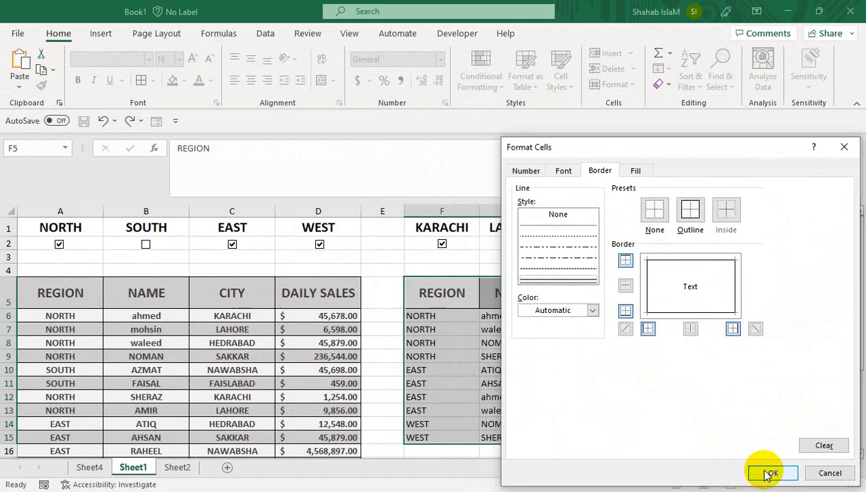
{"action": "left_click", "coordinate": [770, 473]}
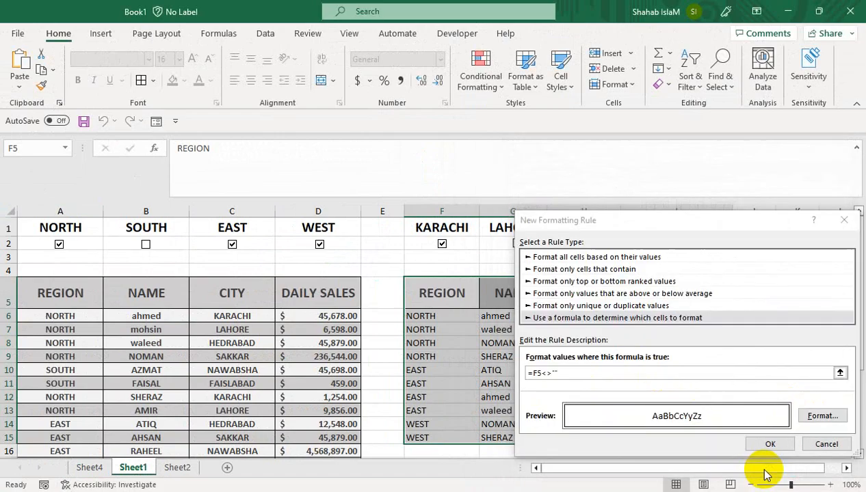
{"action": "left_click", "coordinate": [768, 444]}
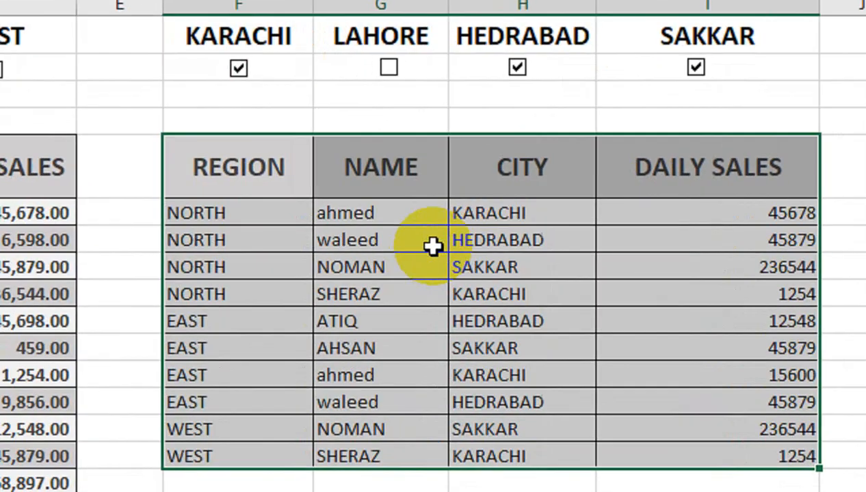
{"action": "left_click", "coordinate": [509, 330]}
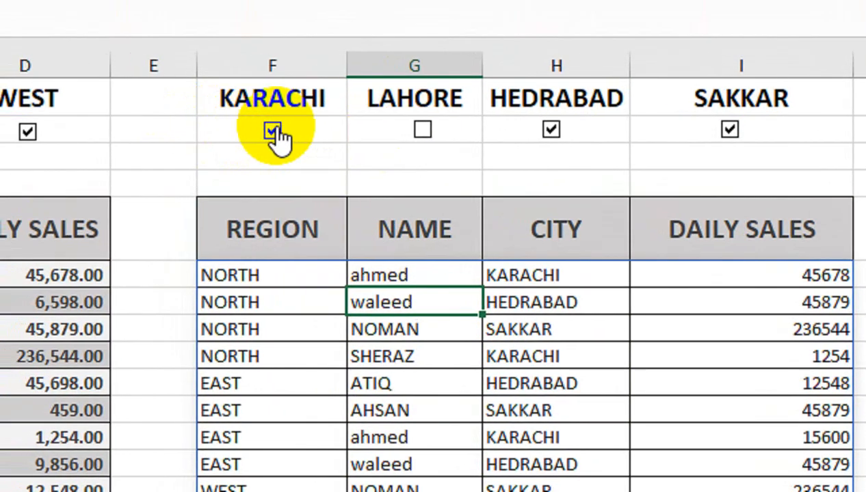
Untick KARACHI, HEDRABAD and SAKKAR, and check how far down the filtered results the conditional borders extend
{"action": "left_click", "coordinate": [241, 125]}
{"action": "left_click", "coordinate": [552, 130]}
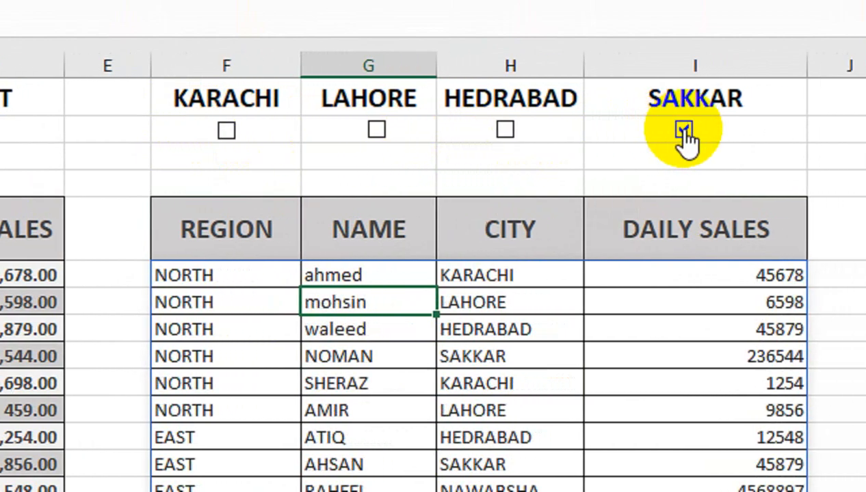
{"action": "left_click", "coordinate": [730, 129]}
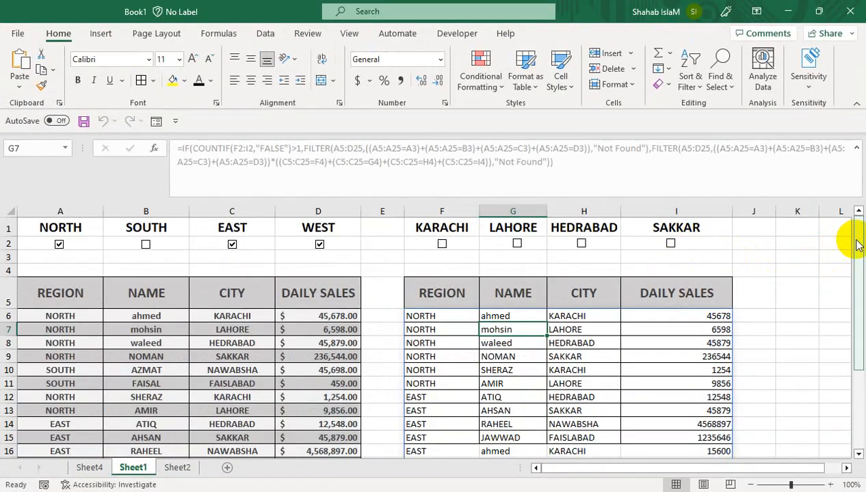
{"action": "left_click_drag", "start_coordinate": [858, 246], "coordinate": [863, 314]}
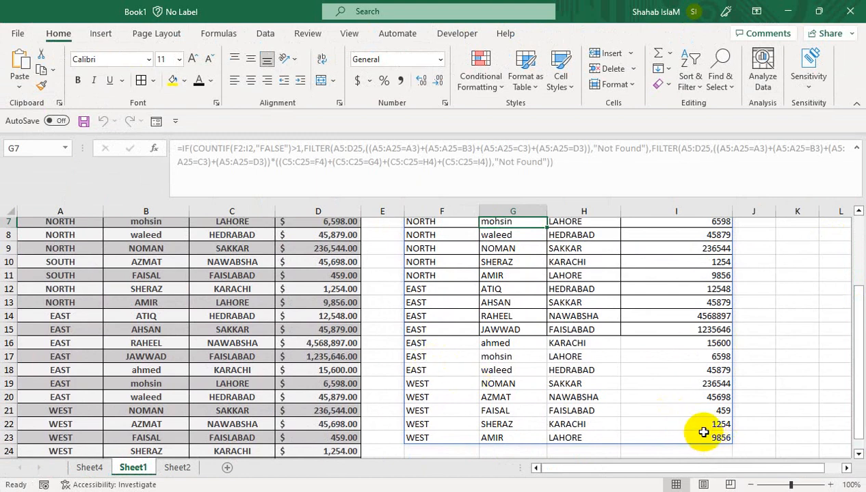
{"action": "left_click", "coordinate": [688, 342]}
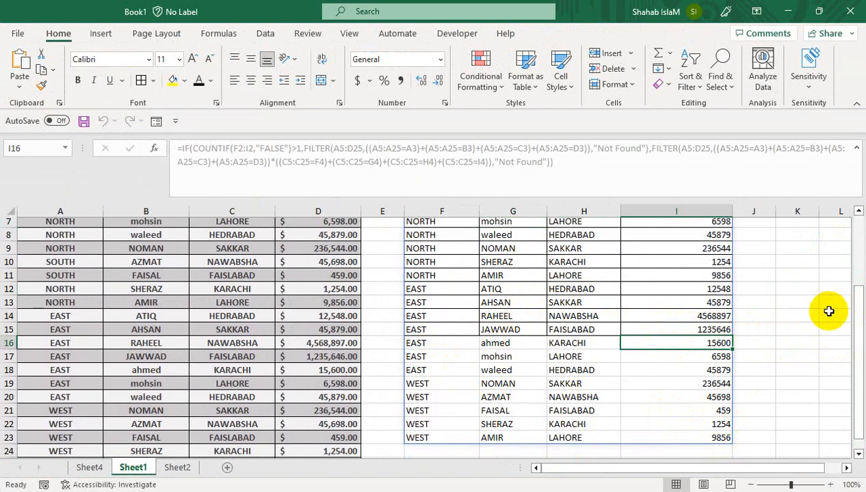
{"action": "left_click_drag", "start_coordinate": [860, 301], "coordinate": [856, 195]}
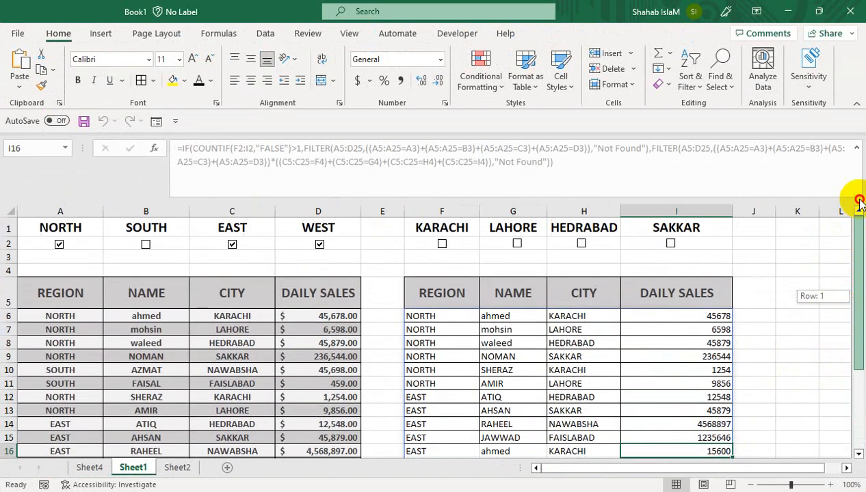
Untick WEST, EAST and NORTH to test the bordered results with fewer and no regions selected
{"action": "left_click", "coordinate": [318, 245]}
{"action": "left_click", "coordinate": [232, 245]}
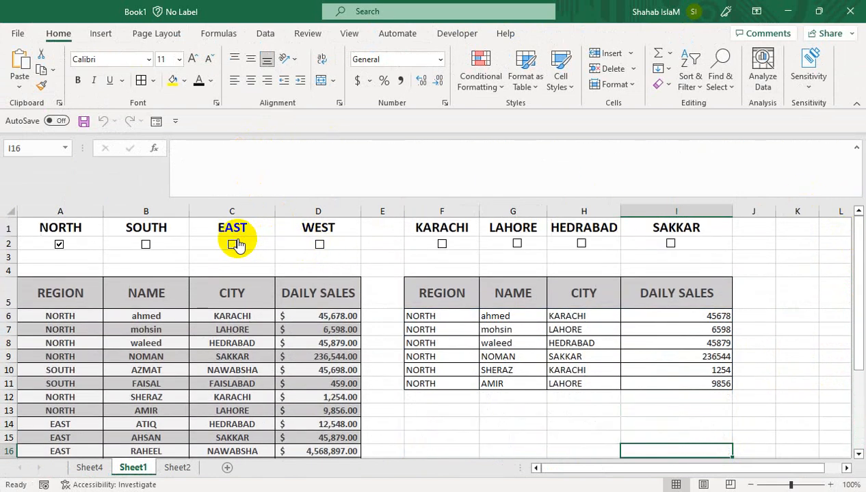
{"action": "left_click", "coordinate": [363, 247]}
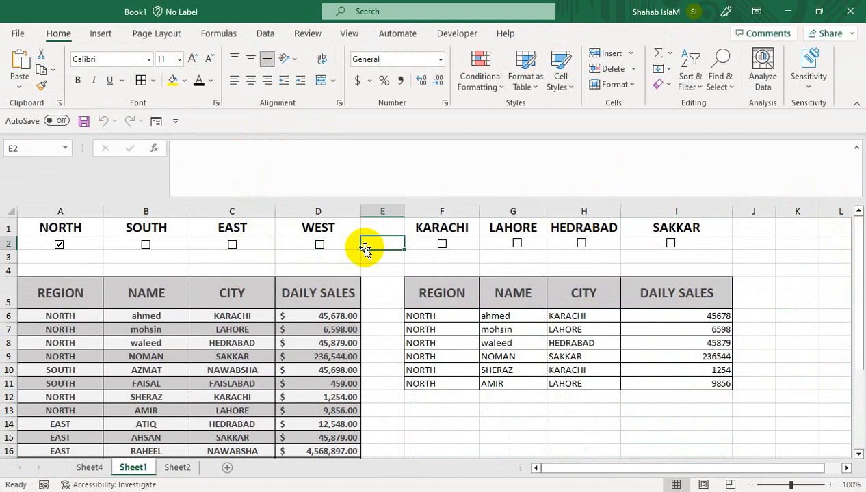
{"action": "left_click", "coordinate": [59, 245]}
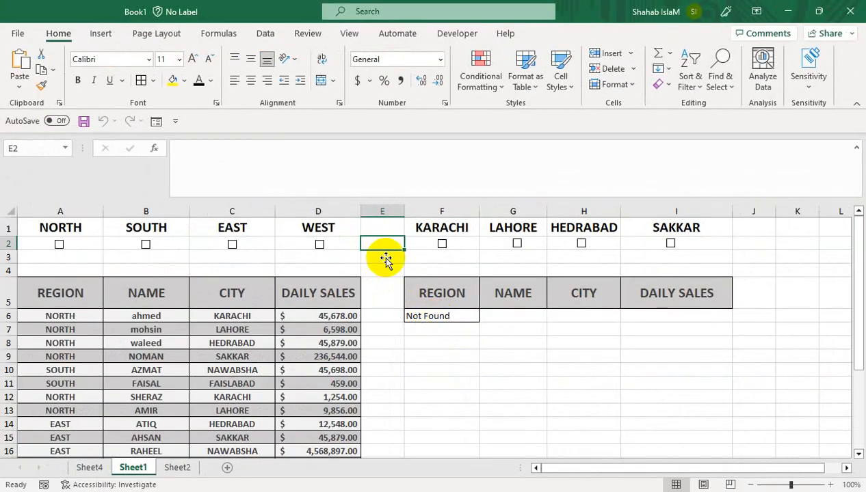
Tick WEST and EAST, and check the borders down to the last filtered rows
{"action": "left_click", "coordinate": [319, 245]}
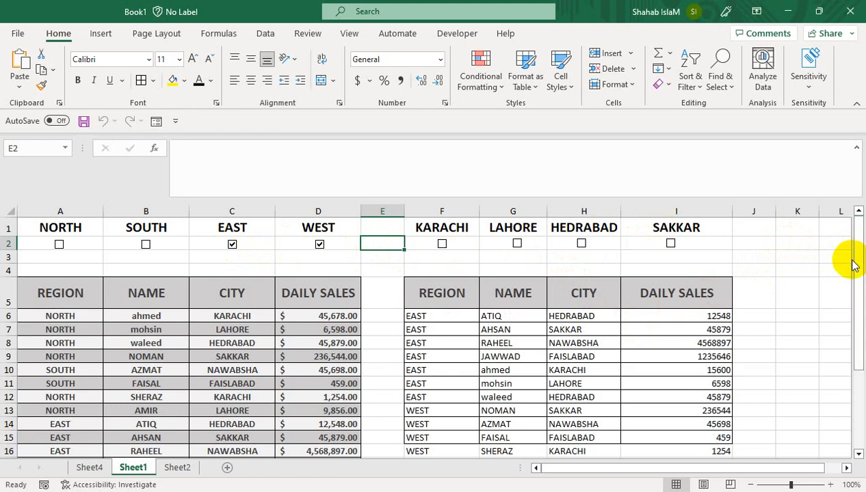
{"action": "left_click_drag", "start_coordinate": [854, 265], "coordinate": [856, 284]}
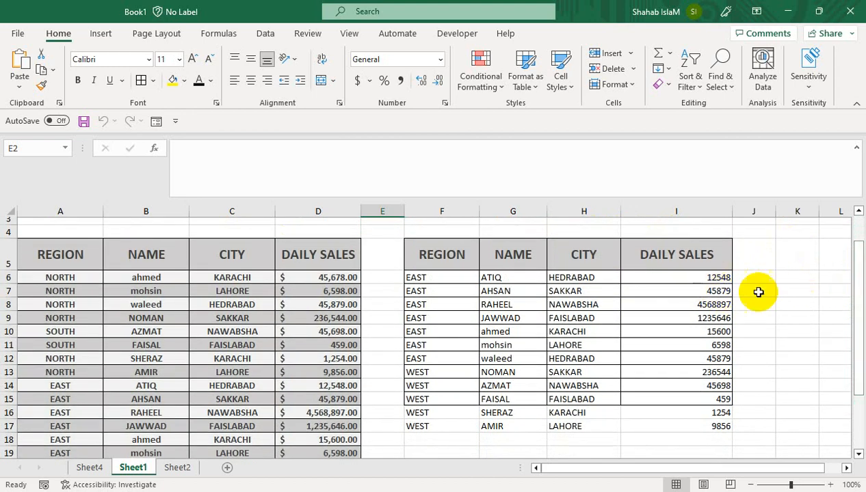
{"action": "scroll", "coordinate": [859, 301], "scroll_direction": "up", "scroll_amount": 1}
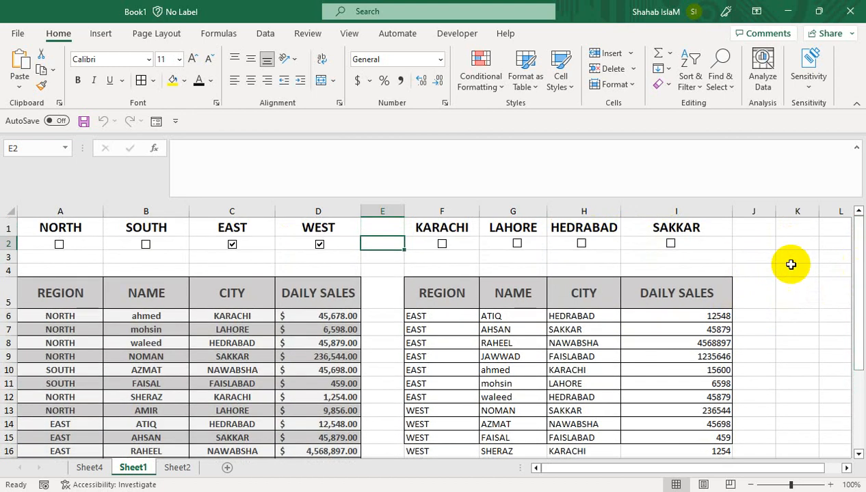
Tick SAKKAR, HEDRABAD and LAHORE to test the combined region and city filter with the conditional borders
{"action": "left_click", "coordinate": [669, 244]}
{"action": "left_click", "coordinate": [582, 244]}
{"action": "left_click", "coordinate": [517, 244]}
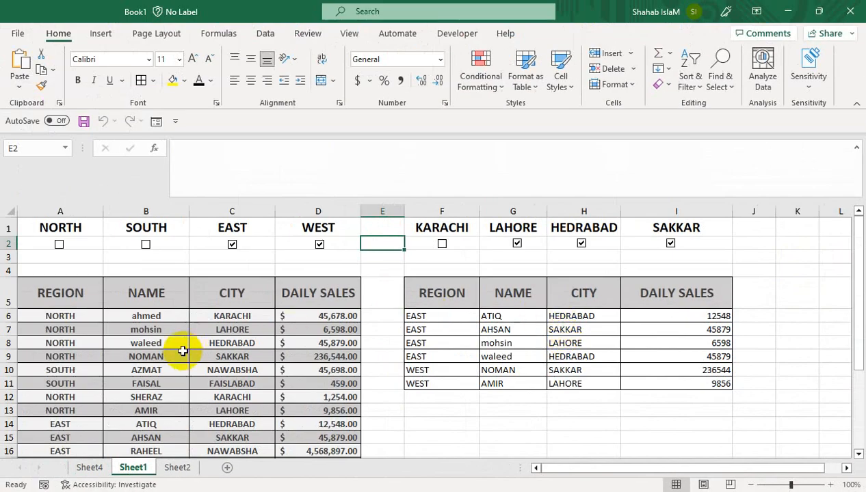
{"action": "left_click", "coordinate": [182, 357]}
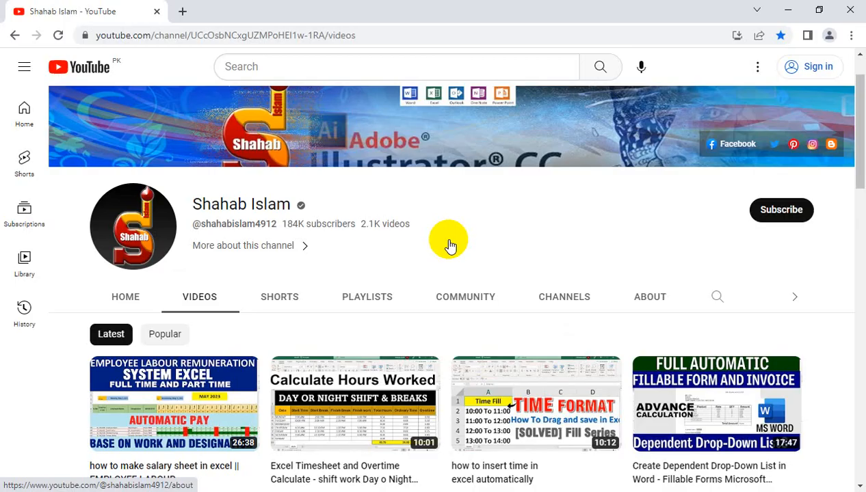